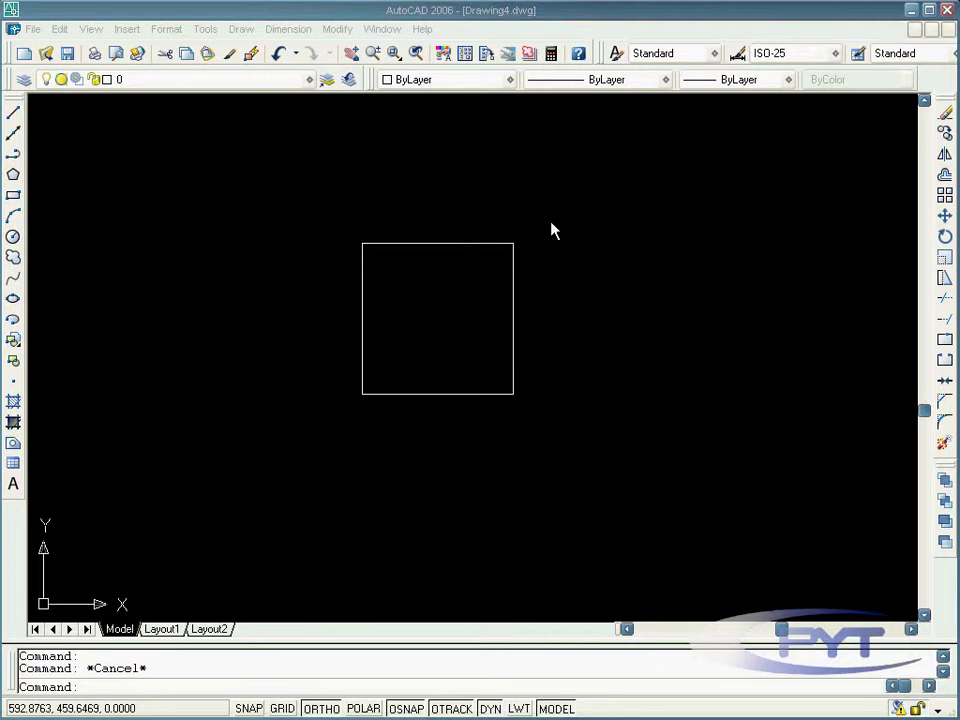
# Step: Select the square's four sides one at a time to check whether they are separate lines, and clear the selection
pyautogui.click(433, 397)
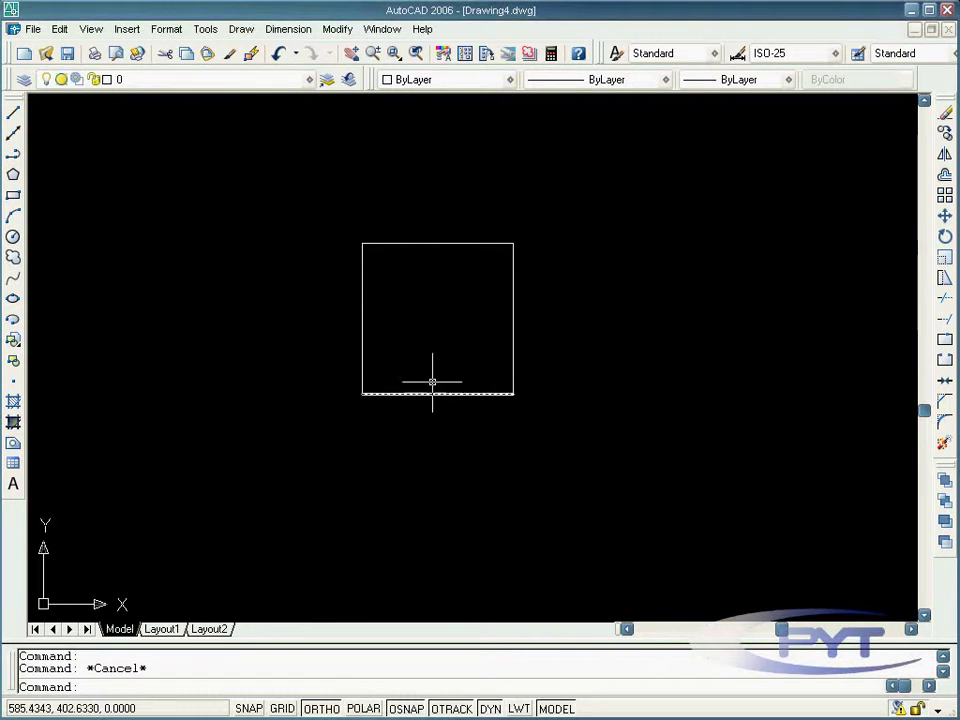
pyautogui.click(436, 241)
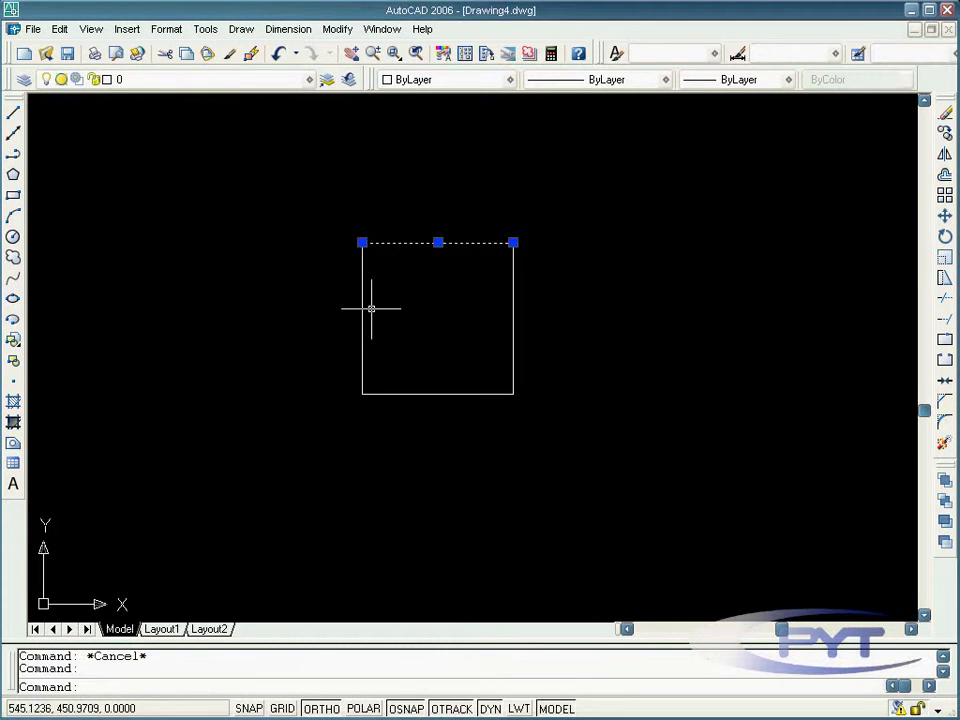
pyautogui.click(361, 310)
pyautogui.click(514, 333)
pyautogui.press('Escape')
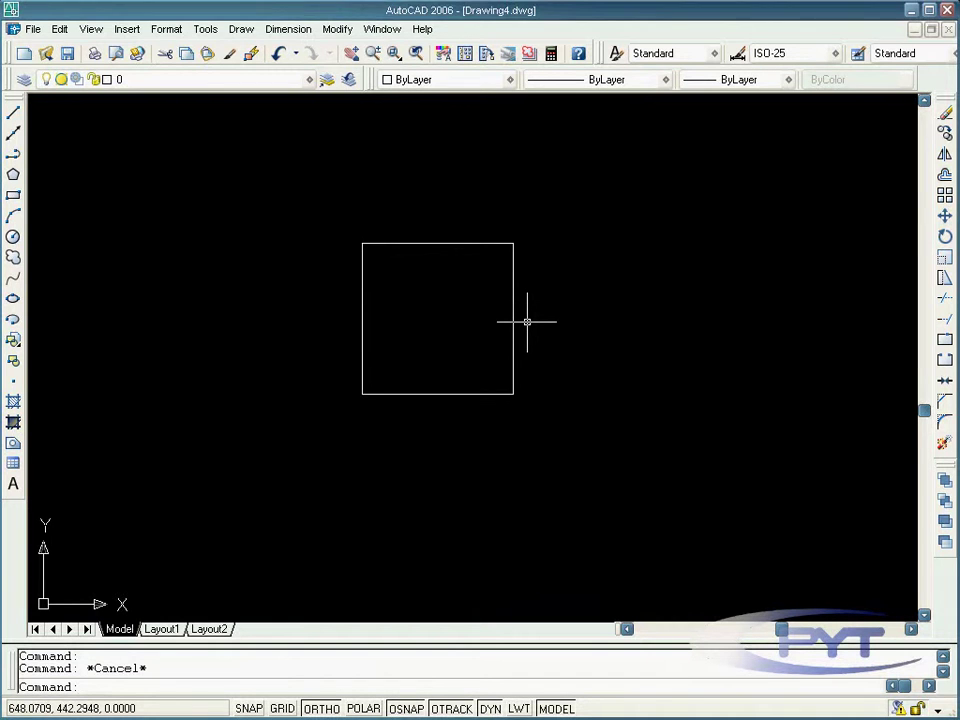
# Step: Use PEDIT to convert the square's right-hand line to a polyline, join all four sides into it, and check the joined object
pyautogui.write('pedit')
pyautogui.press('Return')
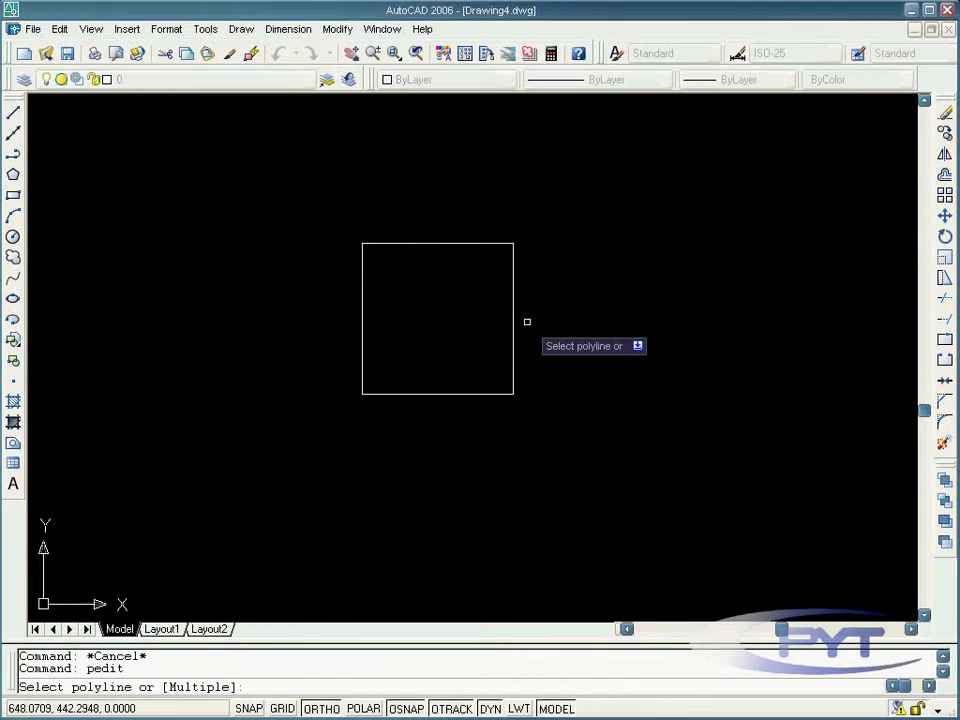
pyautogui.click(512, 319)
pyautogui.press('Return')
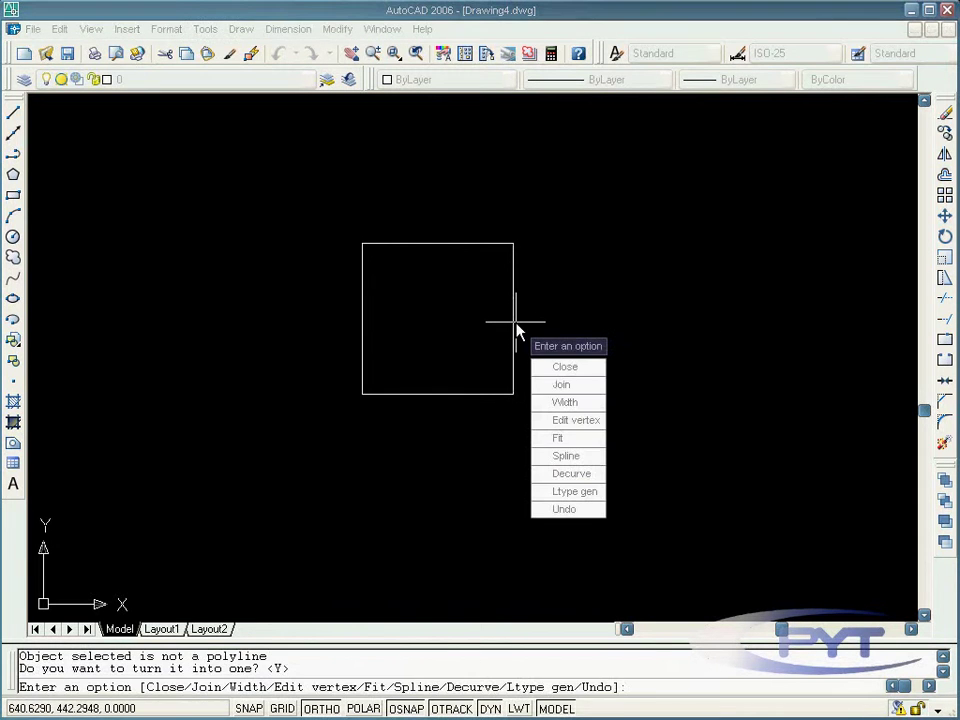
pyautogui.click(561, 384)
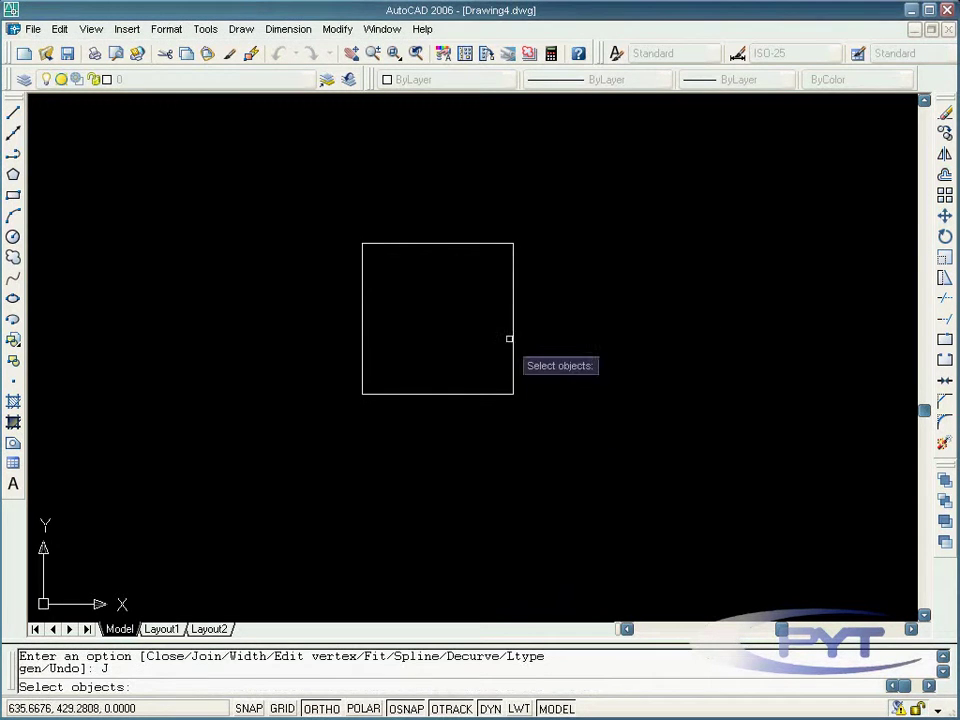
pyautogui.click(555, 415)
pyautogui.click(332, 202)
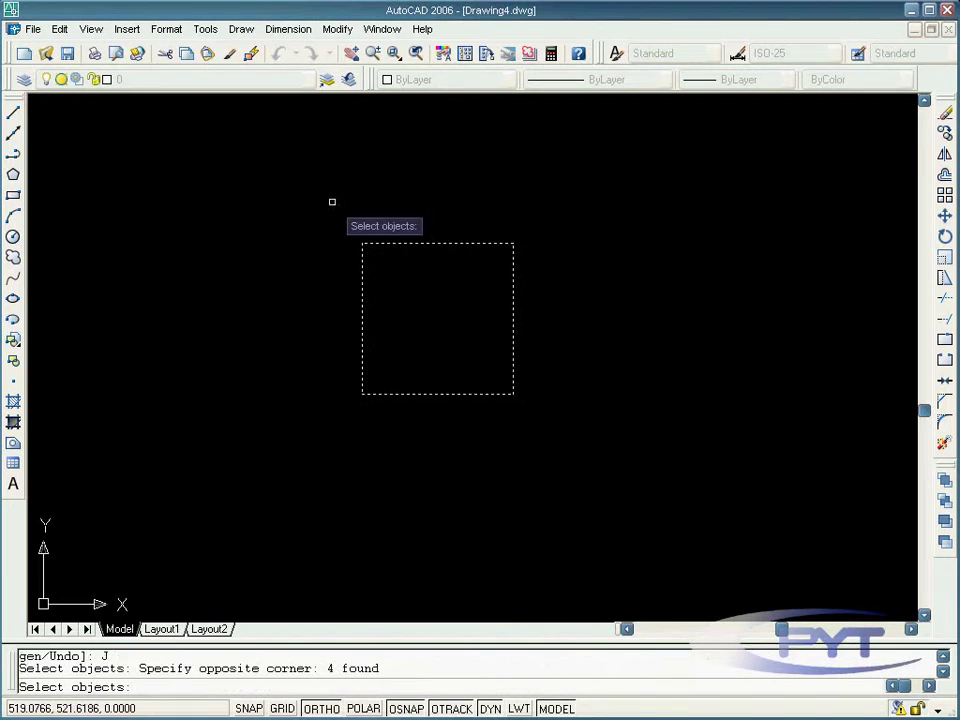
pyautogui.press('Return')
pyautogui.press('Escape')
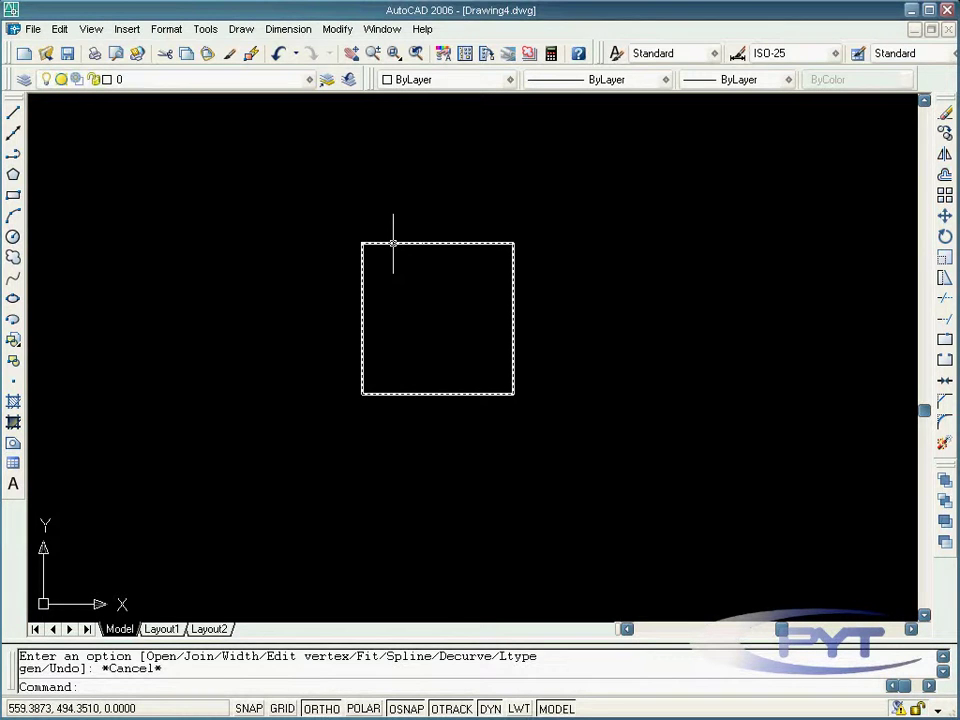
pyautogui.click(393, 243)
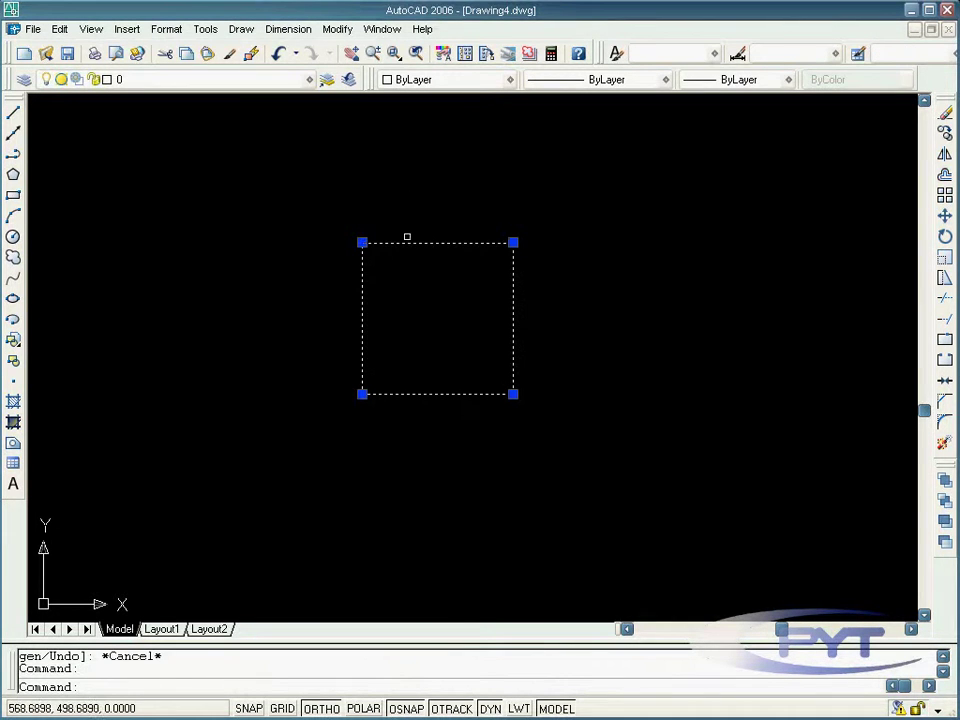
pyautogui.press('Escape')
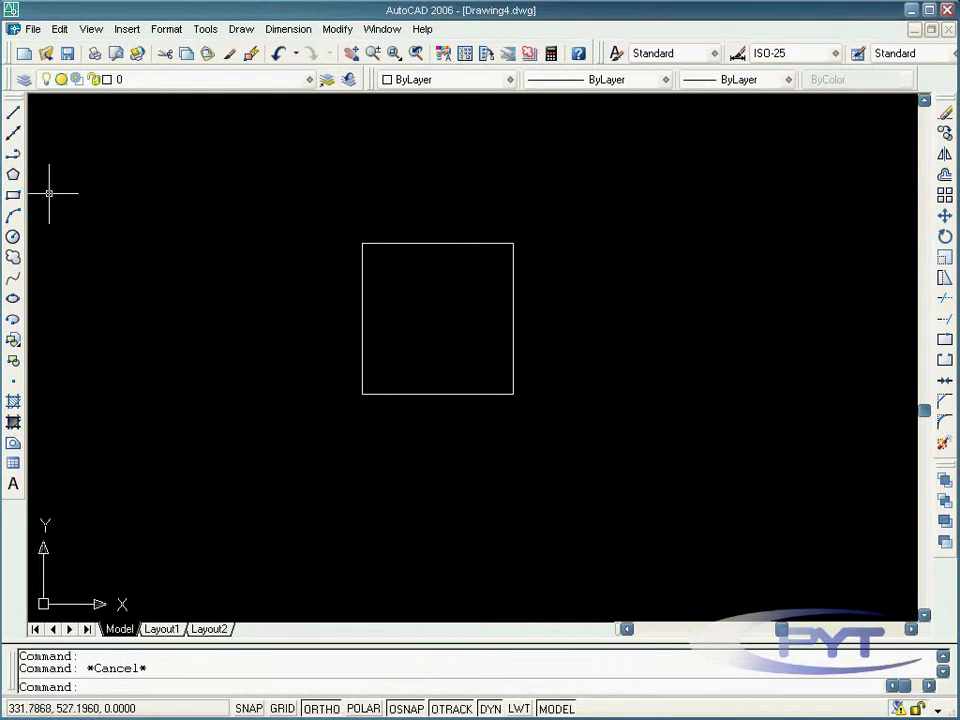
# Step: Display the Solids and View toolbars and place them clear of the square
pyautogui.rightClick(13, 137)
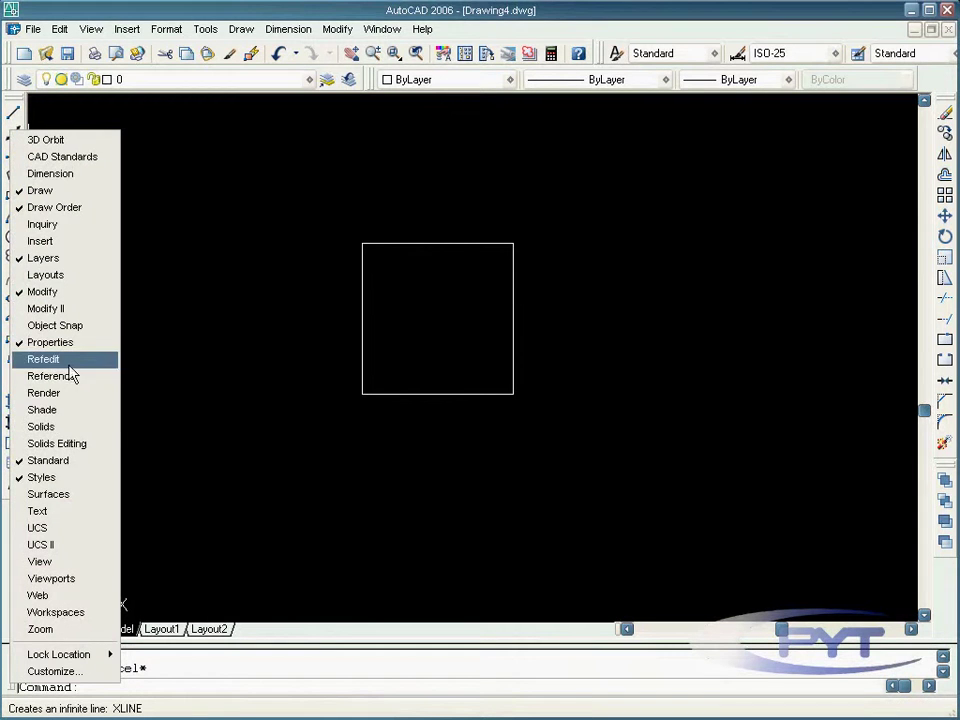
pyautogui.click(74, 426)
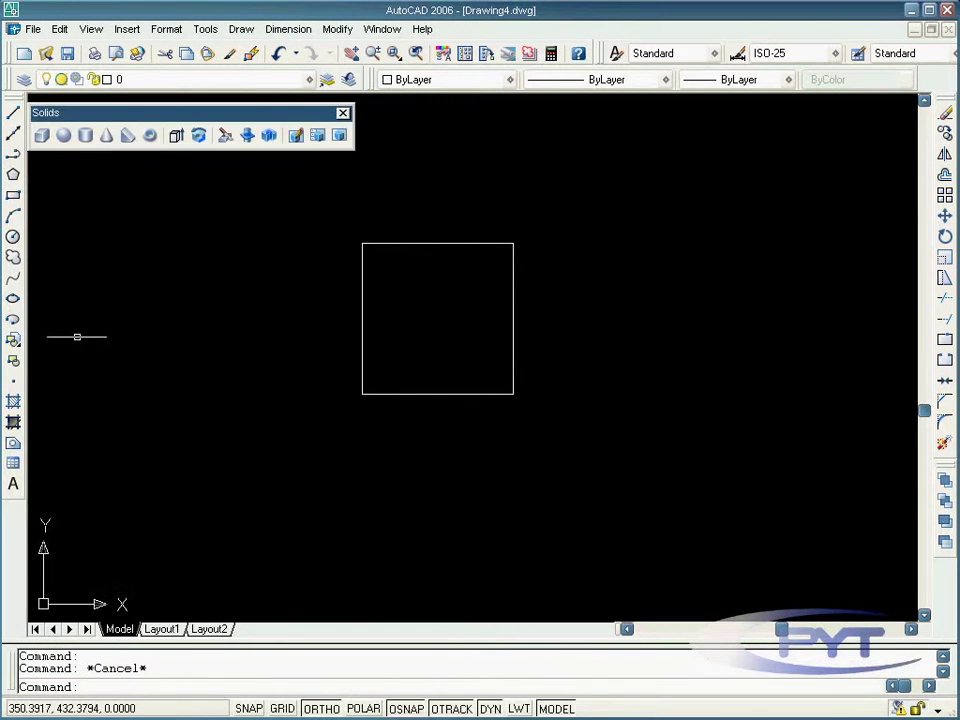
pyautogui.rightClick(12, 314)
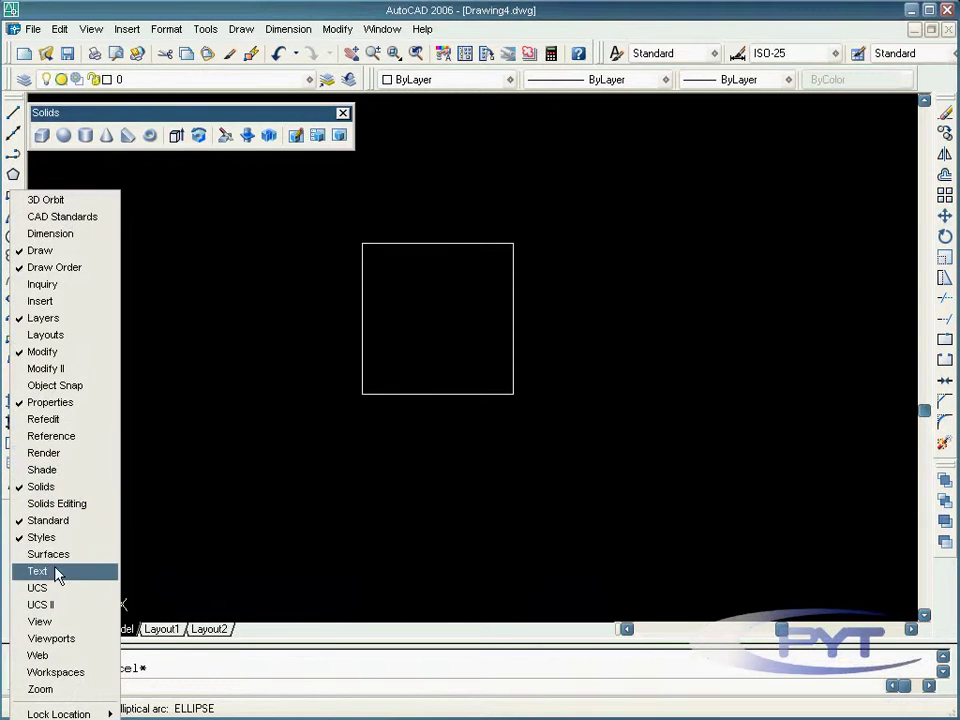
pyautogui.click(58, 623)
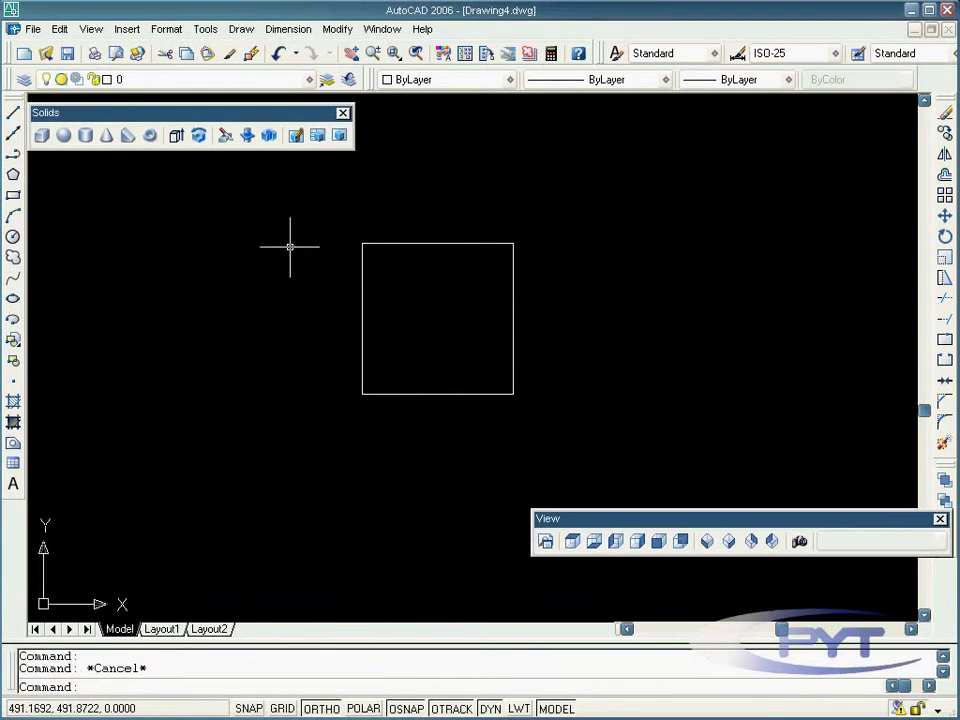
pyautogui.moveTo(183, 118); pyautogui.dragTo(198, 120)
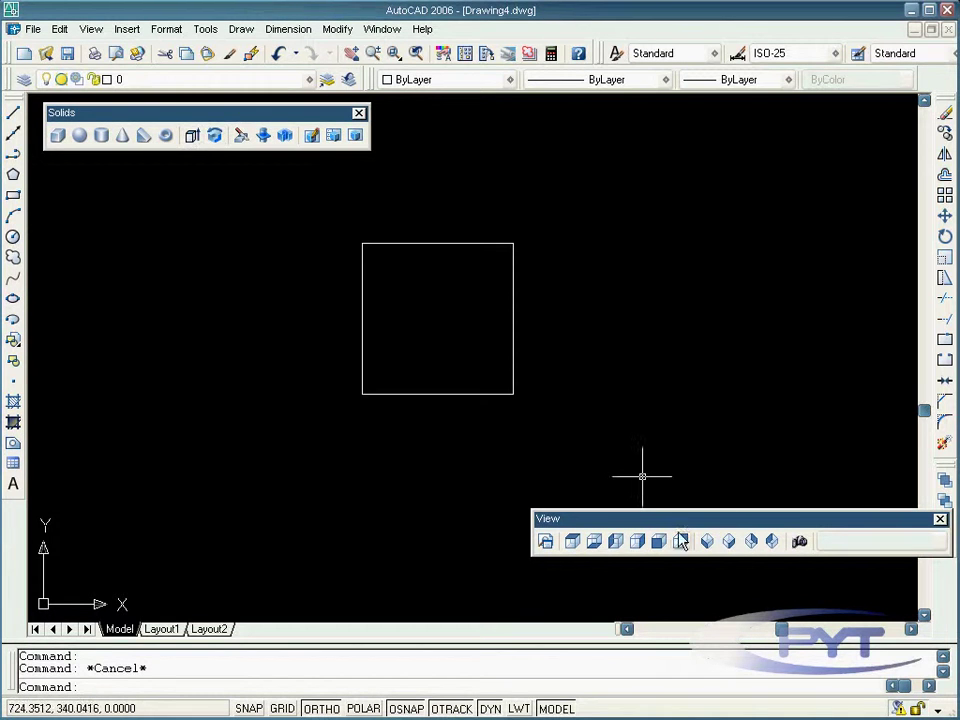
pyautogui.moveTo(654, 523); pyautogui.dragTo(688, 616)
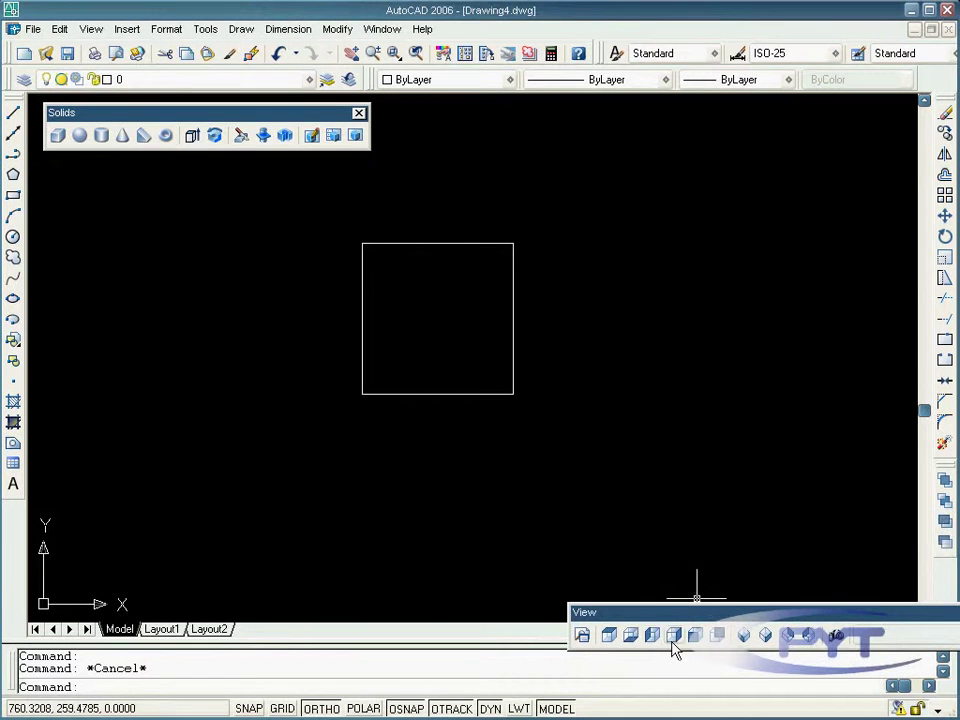
# Step: Examine the flat square in the top and left views, return to top, and finish in the southwest isometric view
pyautogui.click(609, 635)
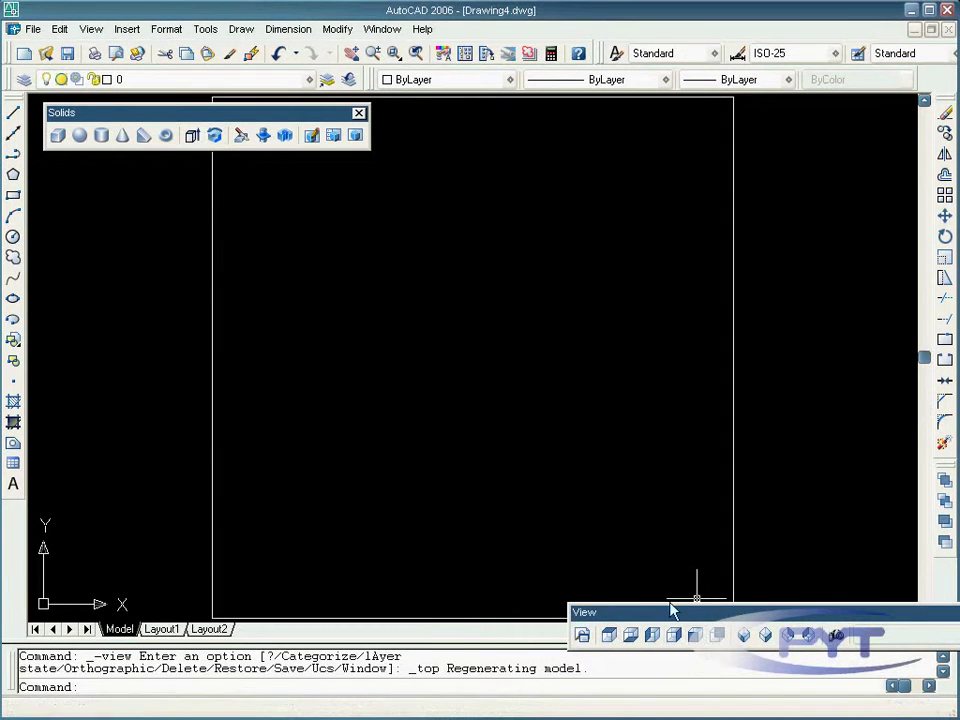
pyautogui.scroll(-2, 643, 531)
pyautogui.moveTo(605, 459); pyautogui.dragTo(598, 443, button='middle')
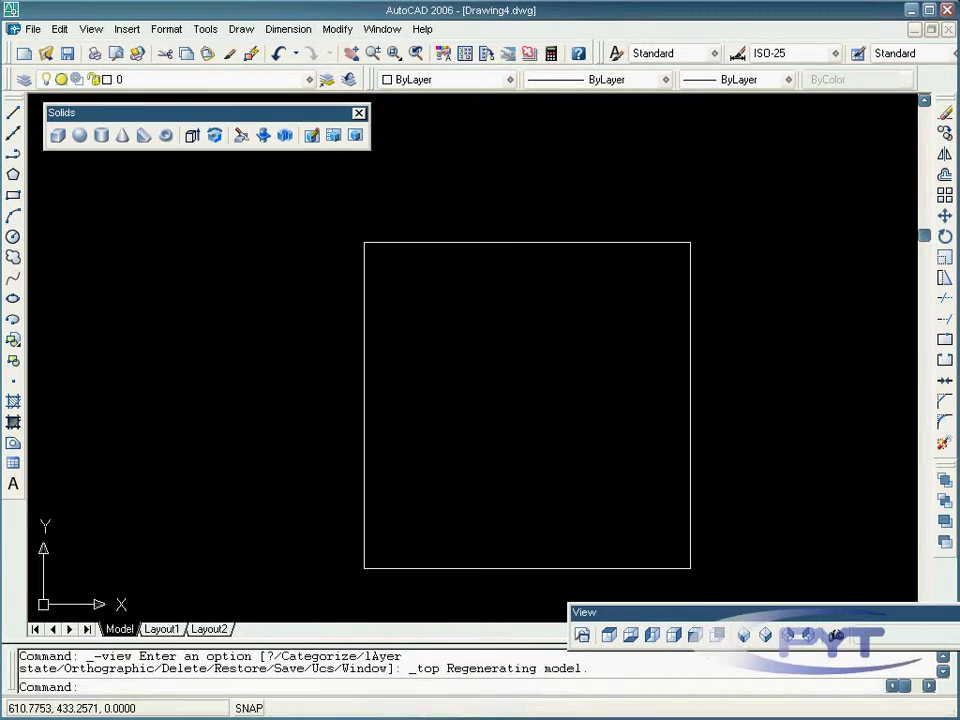
pyautogui.click(653, 635)
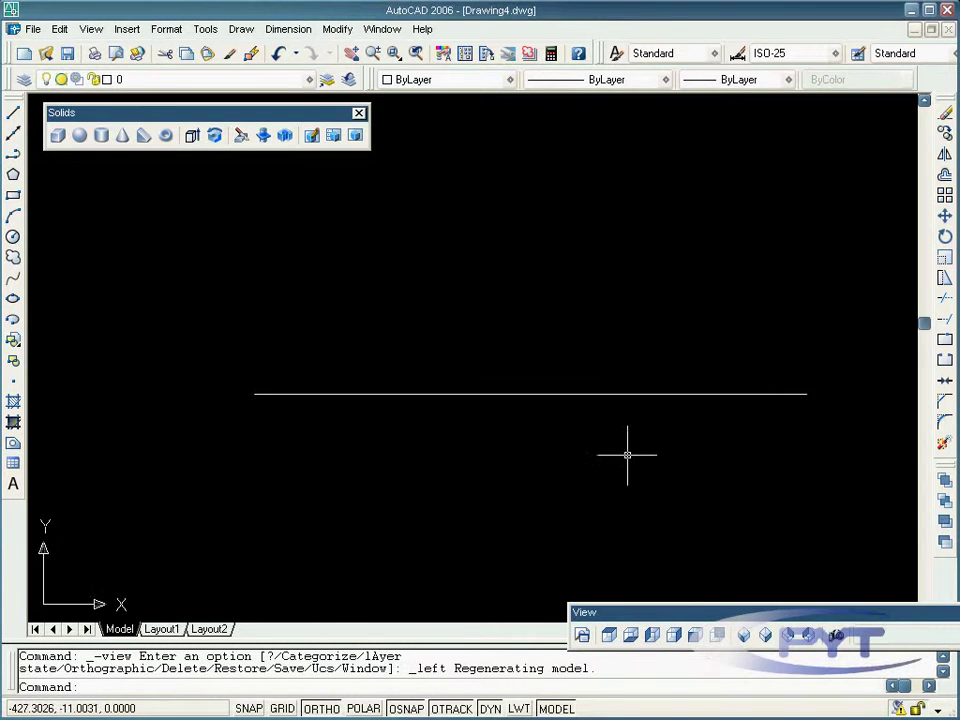
pyautogui.scroll(-3, 624, 440)
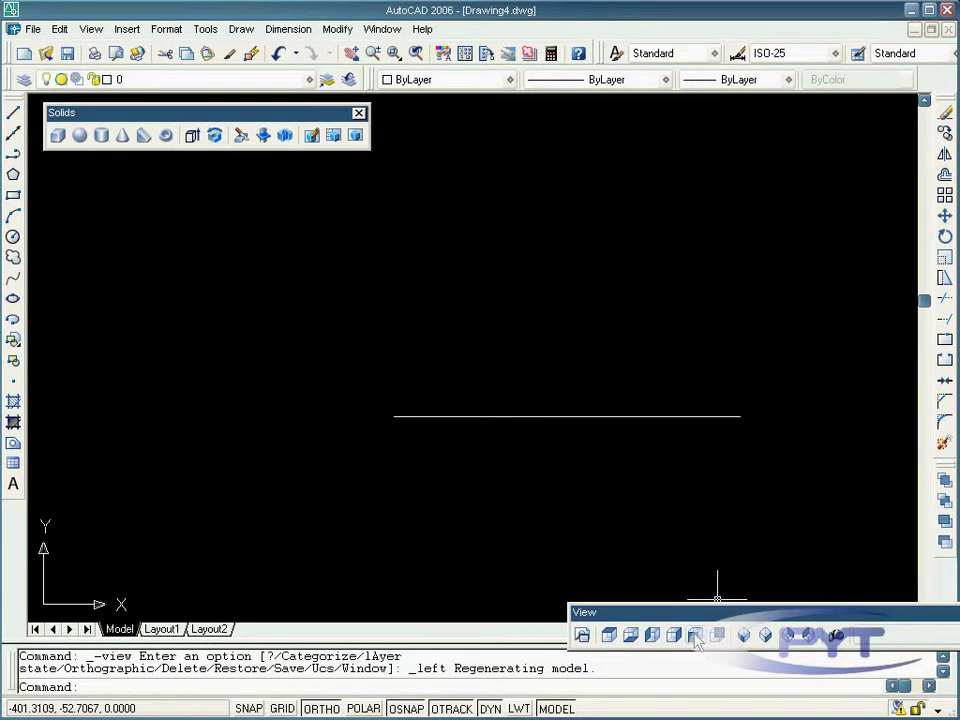
pyautogui.click(609, 635)
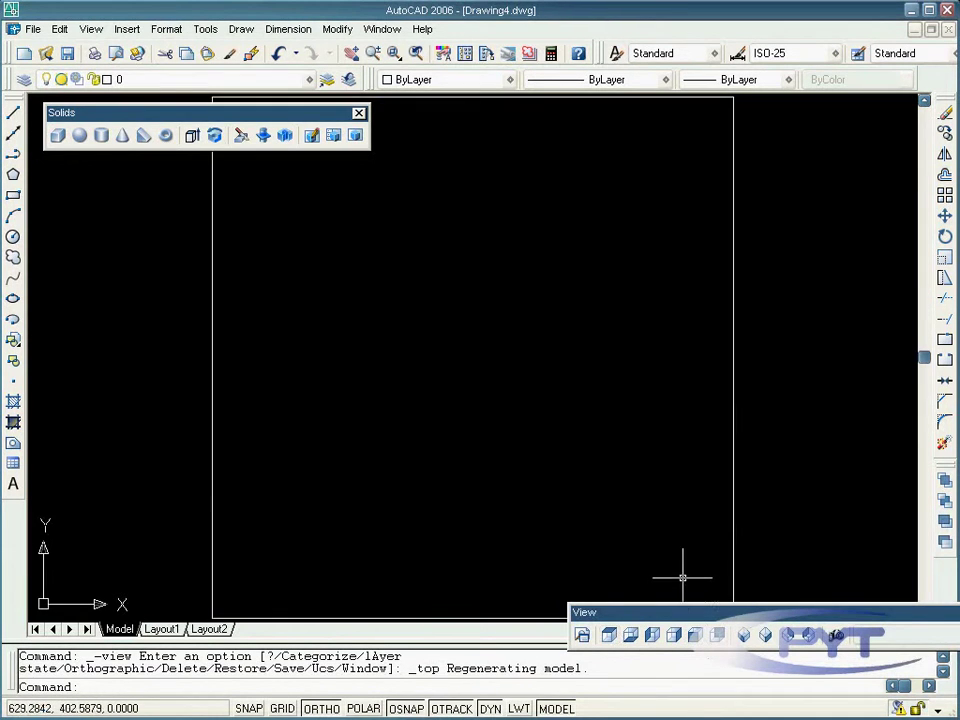
pyautogui.click(744, 637)
pyautogui.scroll(-2, 637, 435)
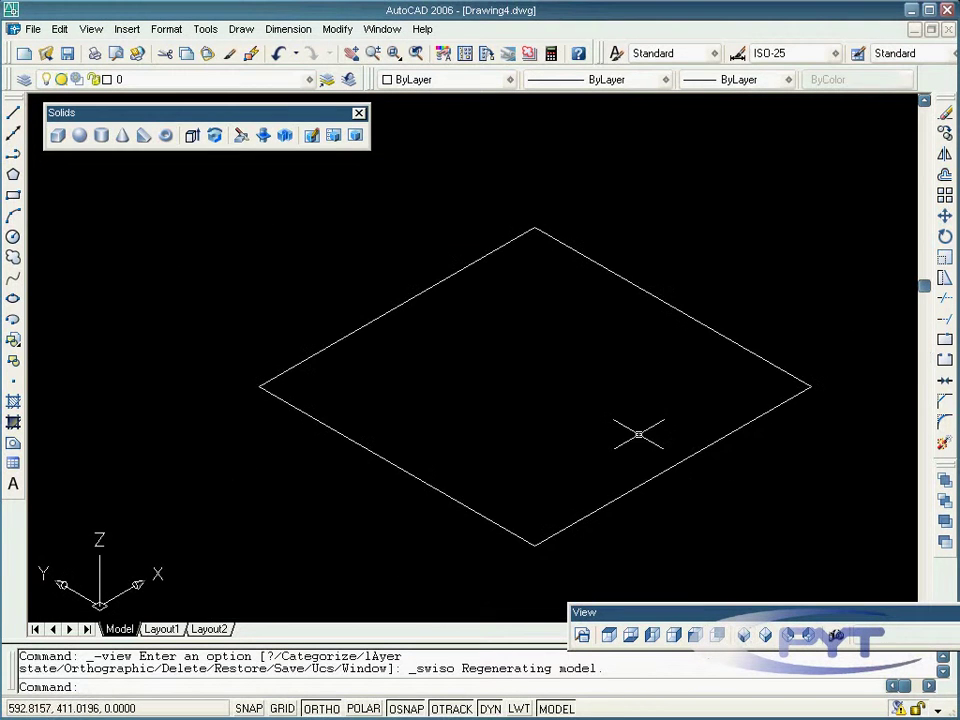
pyautogui.scroll(-2, 638, 435)
pyautogui.moveTo(645, 418); pyautogui.dragTo(615, 418, button='middle')
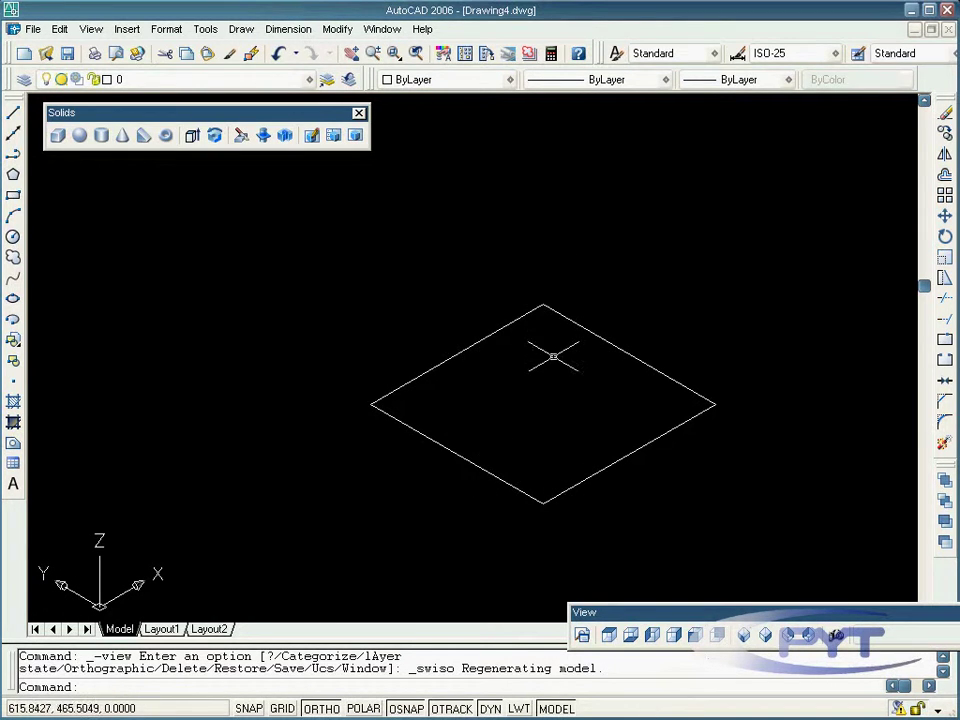
pyautogui.moveTo(552, 356); pyautogui.dragTo(509, 399, button='middle')
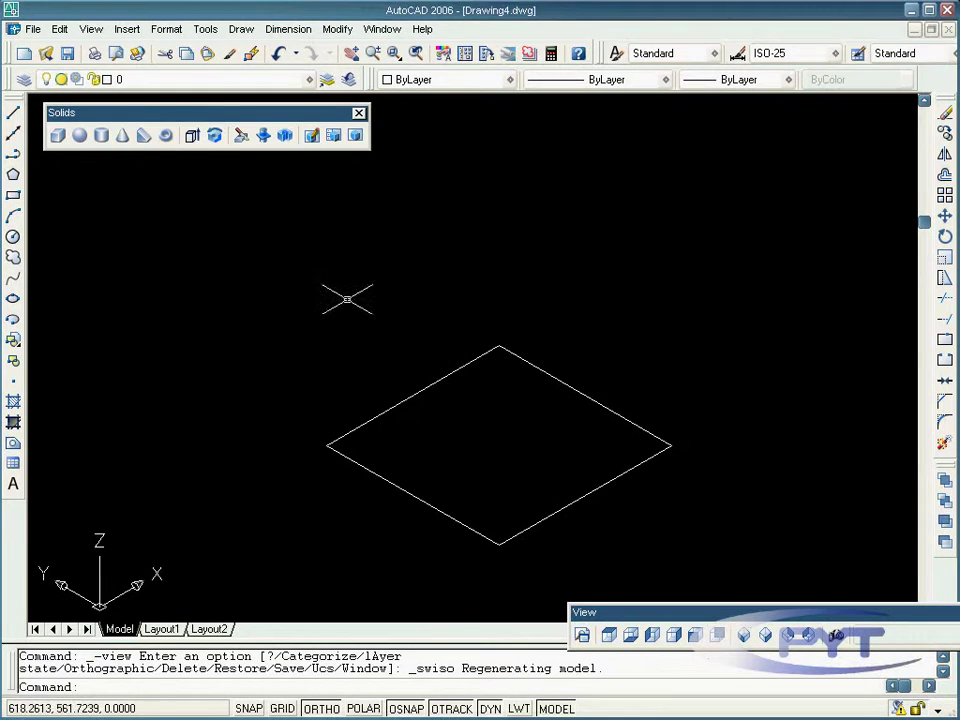
# Step: Extrude the joined square to a height of 100 with a taper angle of 0
pyautogui.click(193, 139)
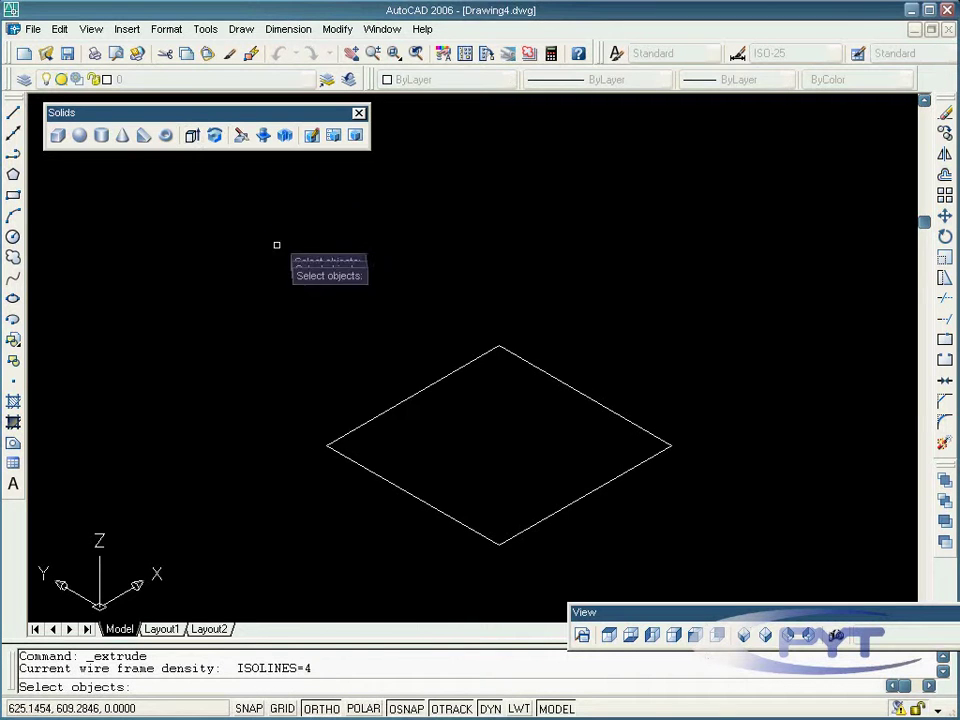
pyautogui.click(410, 394)
pyautogui.press('Return')
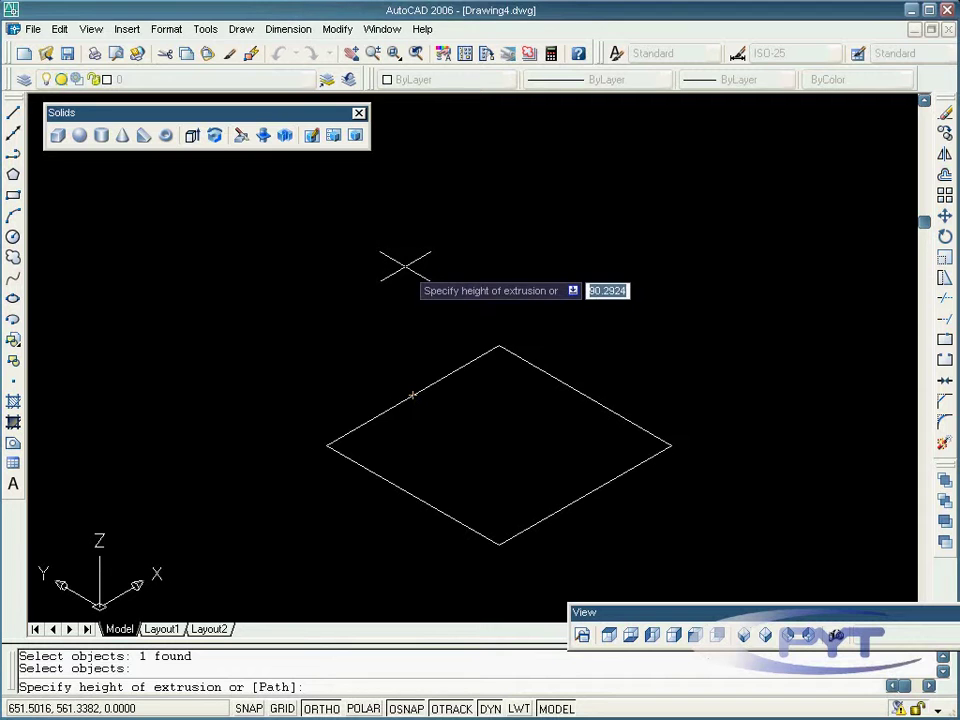
pyautogui.write('100')
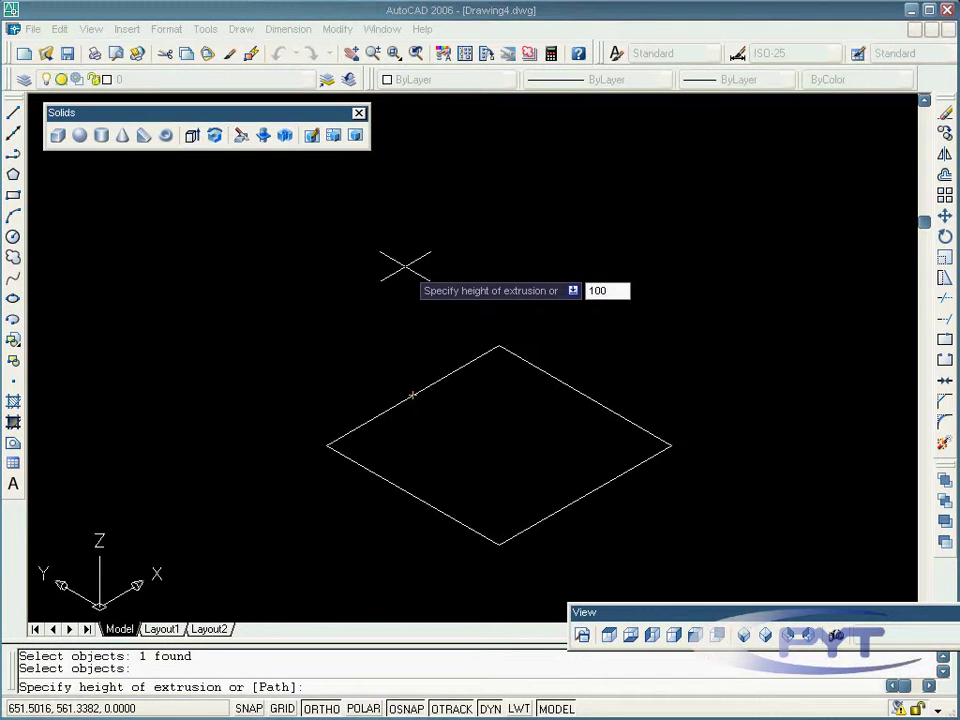
pyautogui.press('Return')
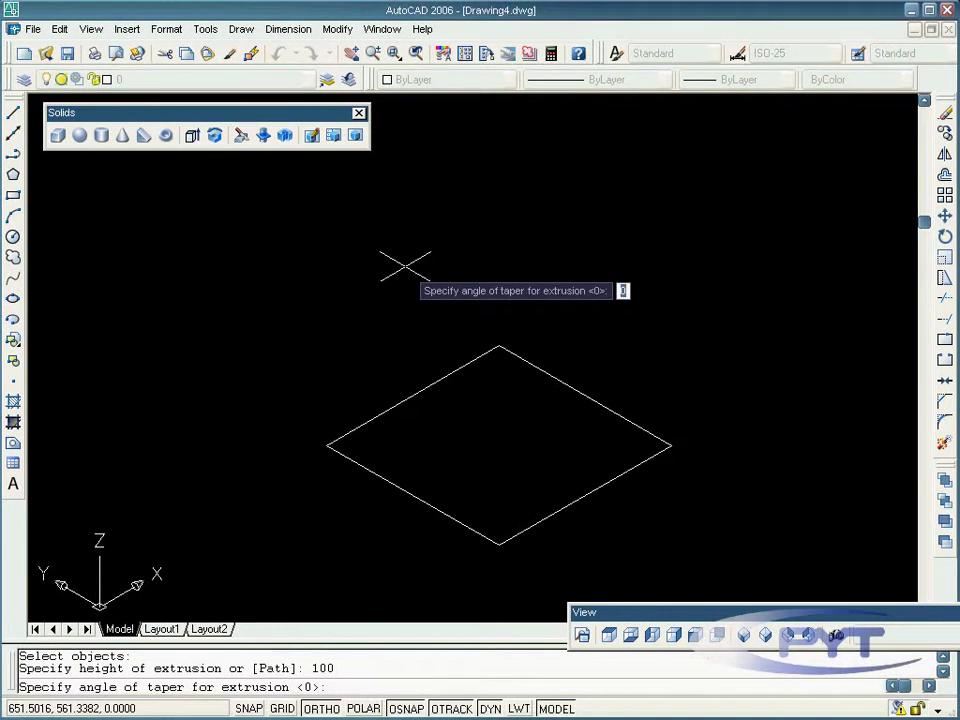
pyautogui.press('Return')
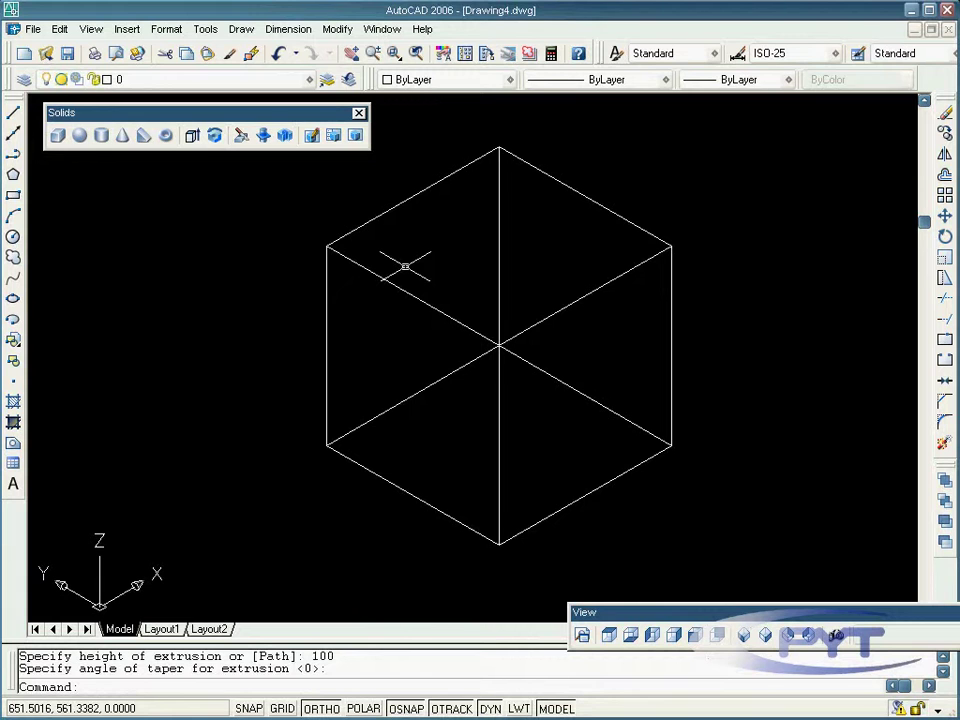
# Step: Inspect the extruded cube in the isometric, top and left views, ending in the southwest isometric view
pyautogui.click(769, 638)
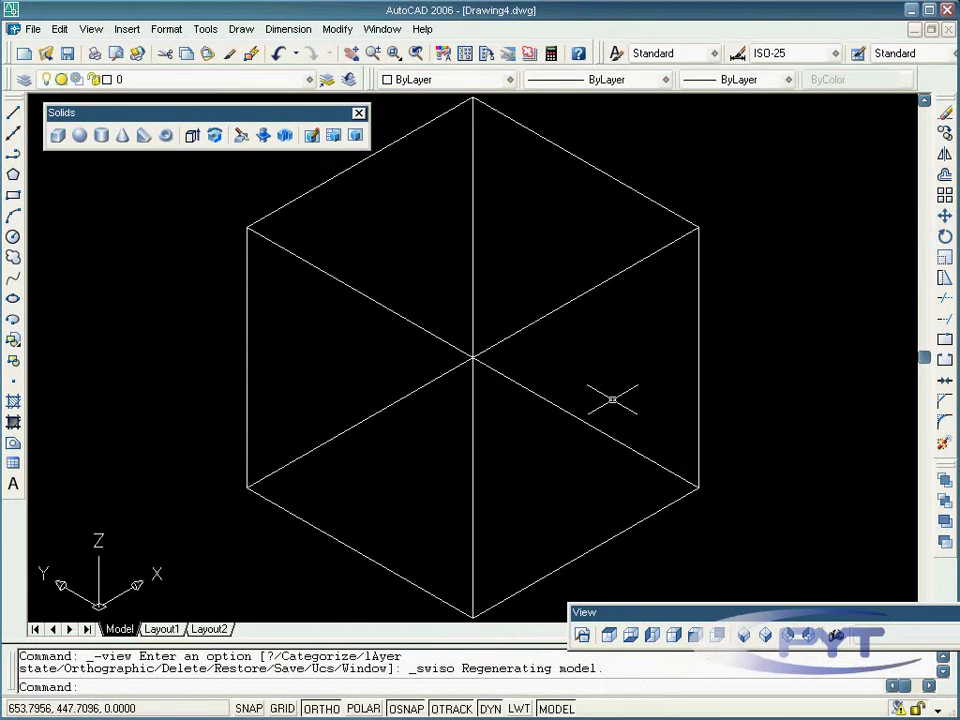
pyautogui.scroll(-1, 611, 396)
pyautogui.click(609, 635)
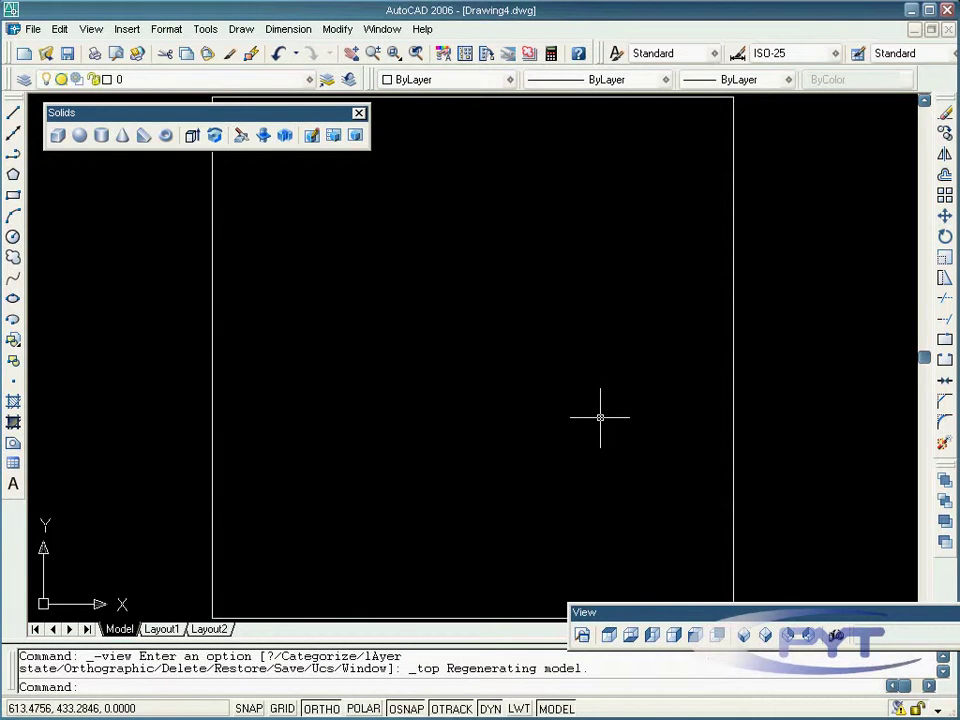
pyautogui.scroll(-1, 600, 430)
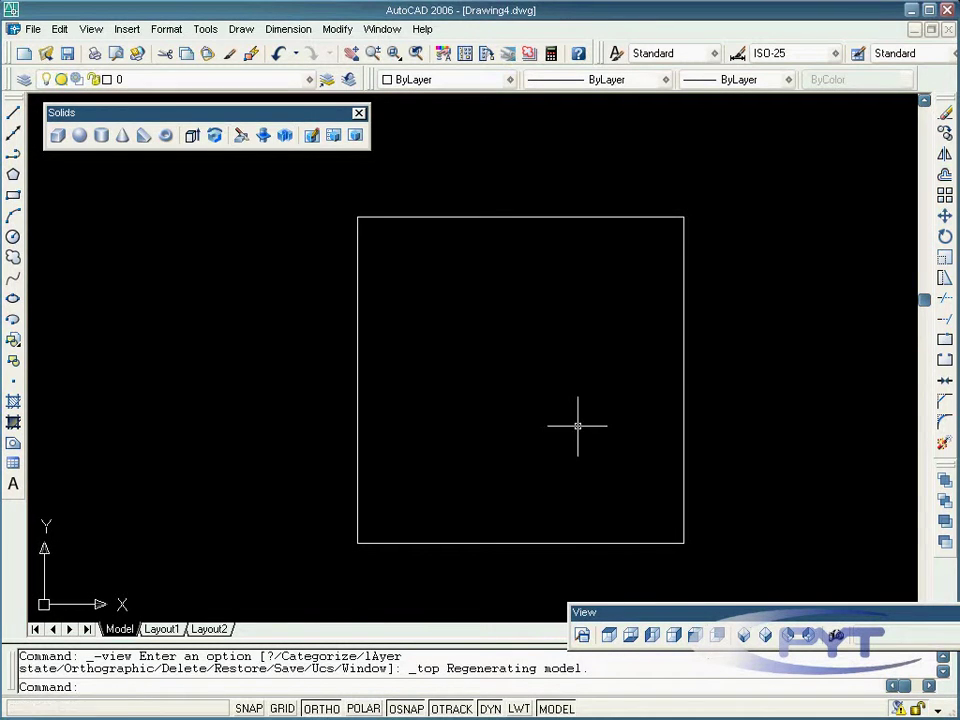
pyautogui.click(652, 636)
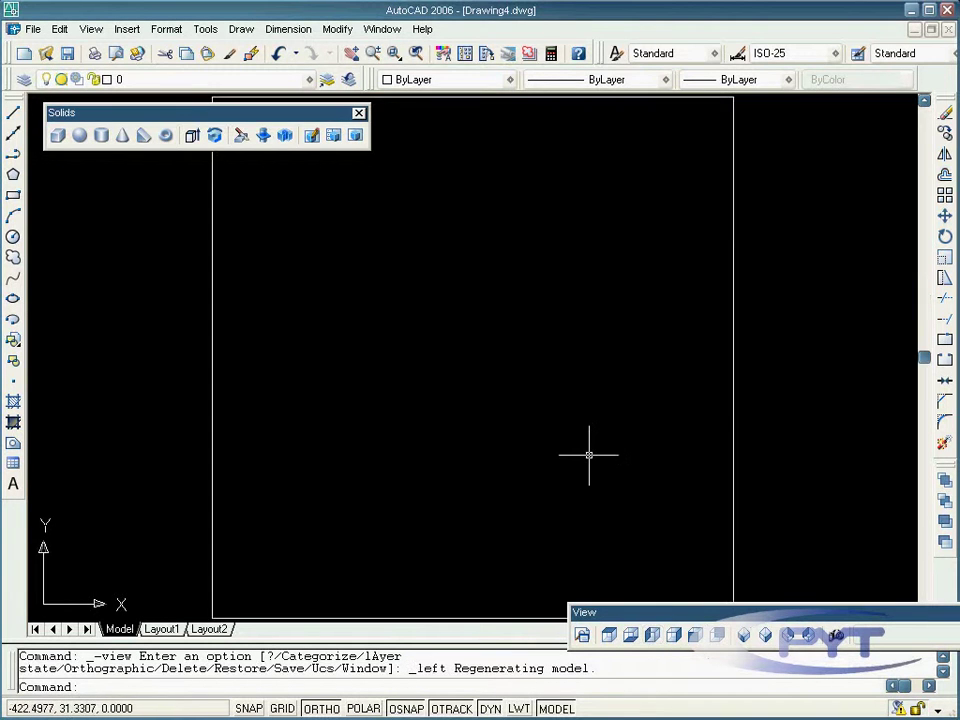
pyautogui.scroll(-1, 589, 455)
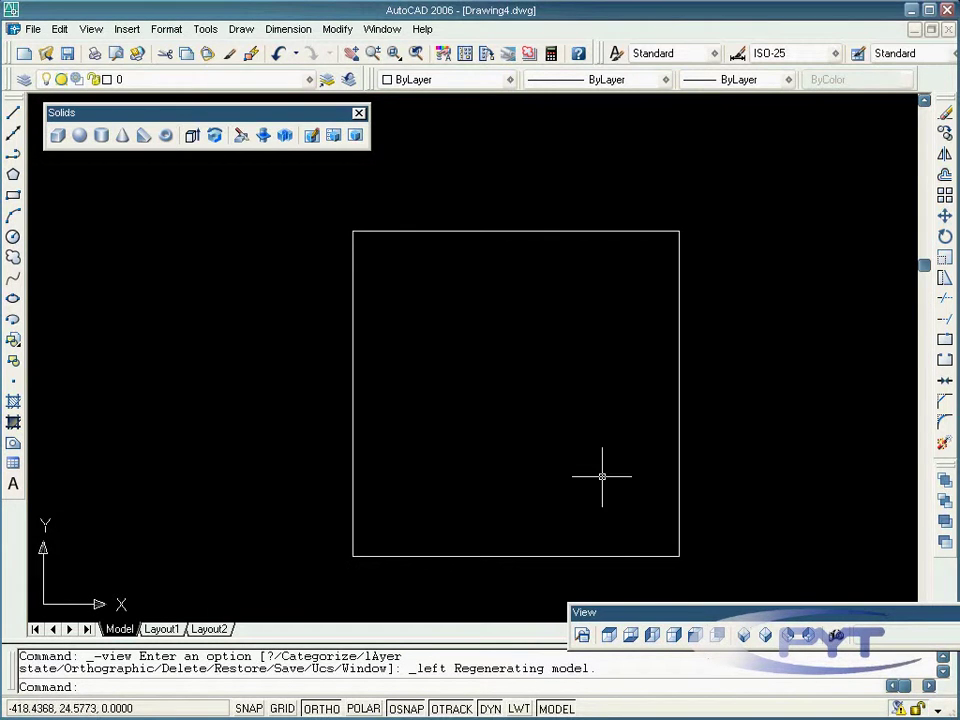
pyautogui.click(744, 635)
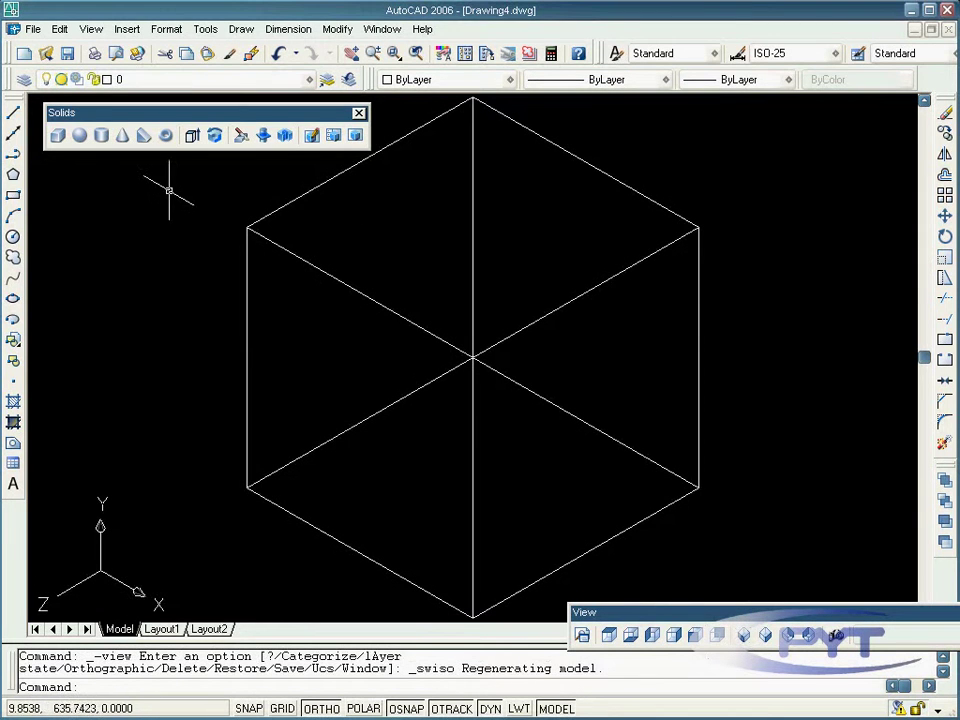
# Step: Display the cube in the Hidden shading mode
pyautogui.click(91, 33)
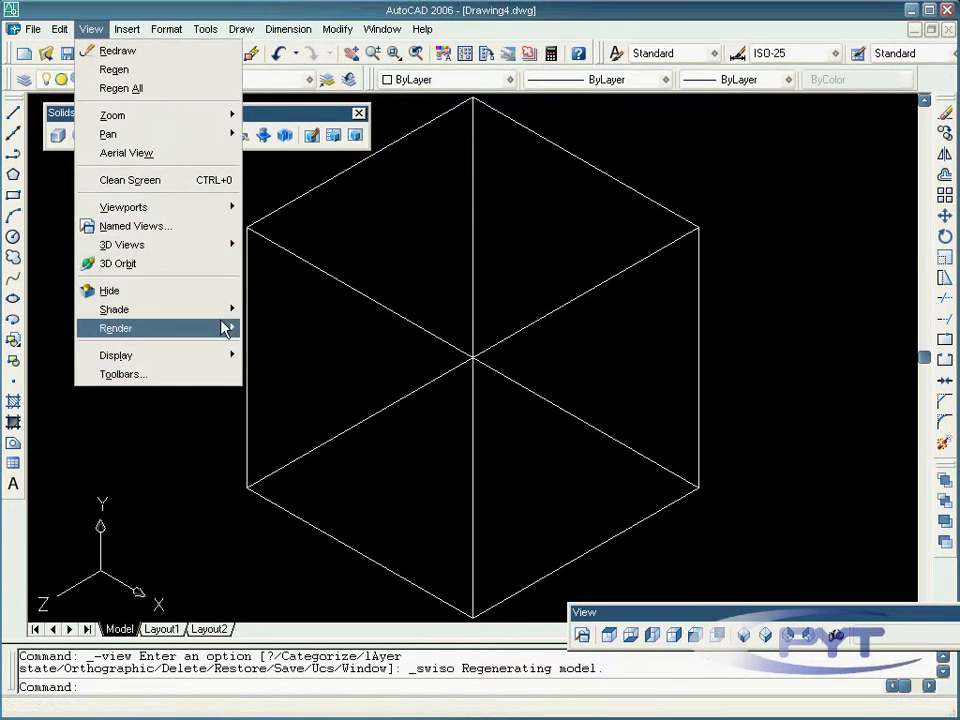
pyautogui.moveTo(225, 316)
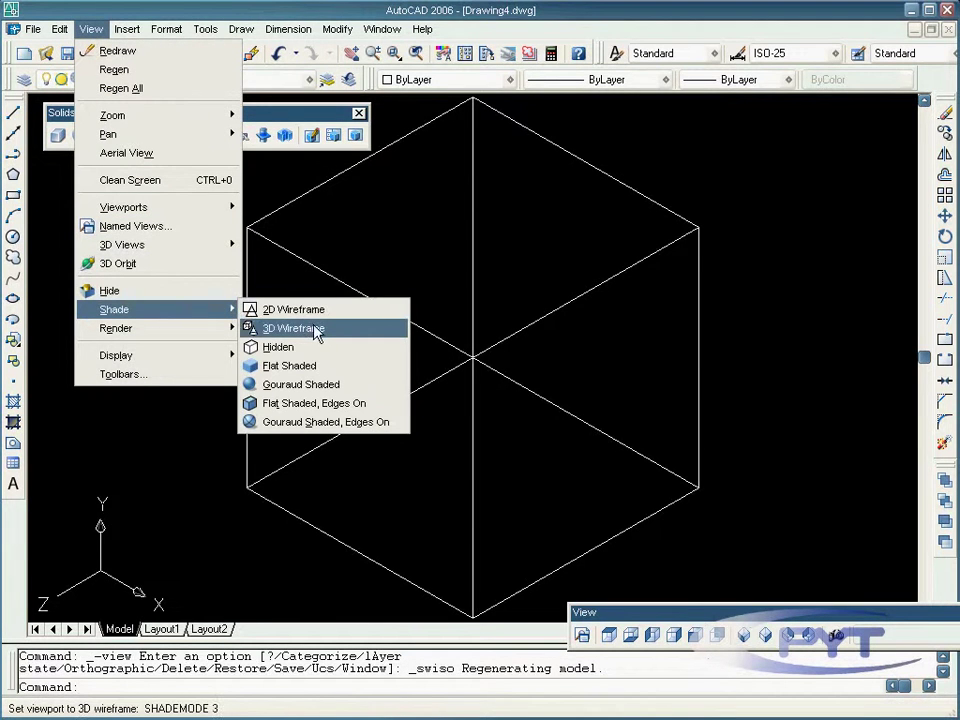
pyautogui.click(320, 350)
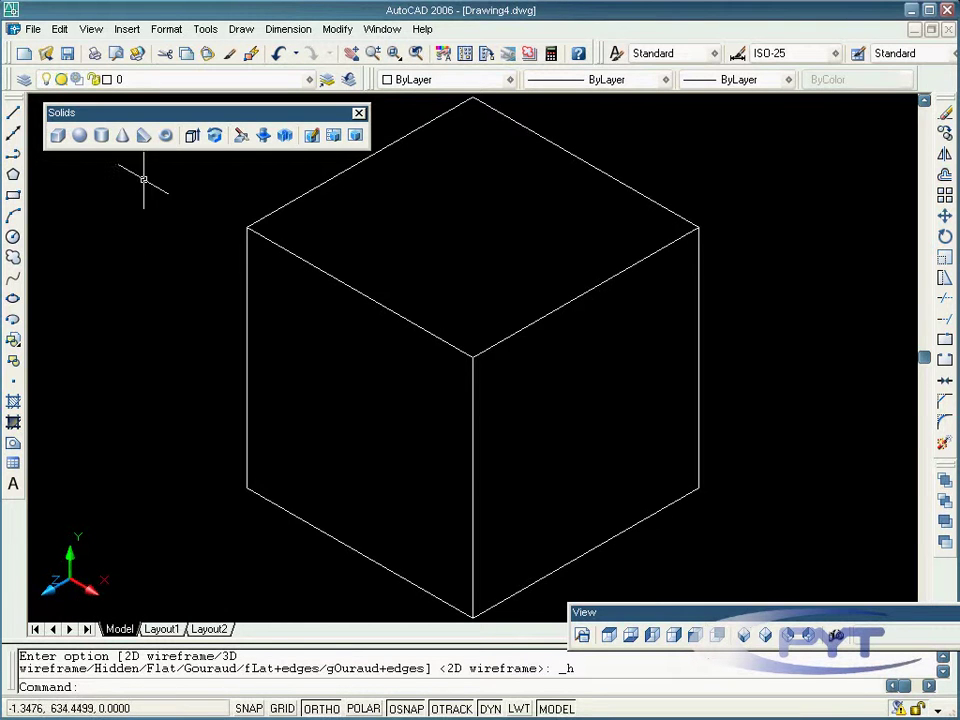
# Step: Display the cube as Flat Shaded and switch it to Gouraud Shaded
pyautogui.click(90, 28)
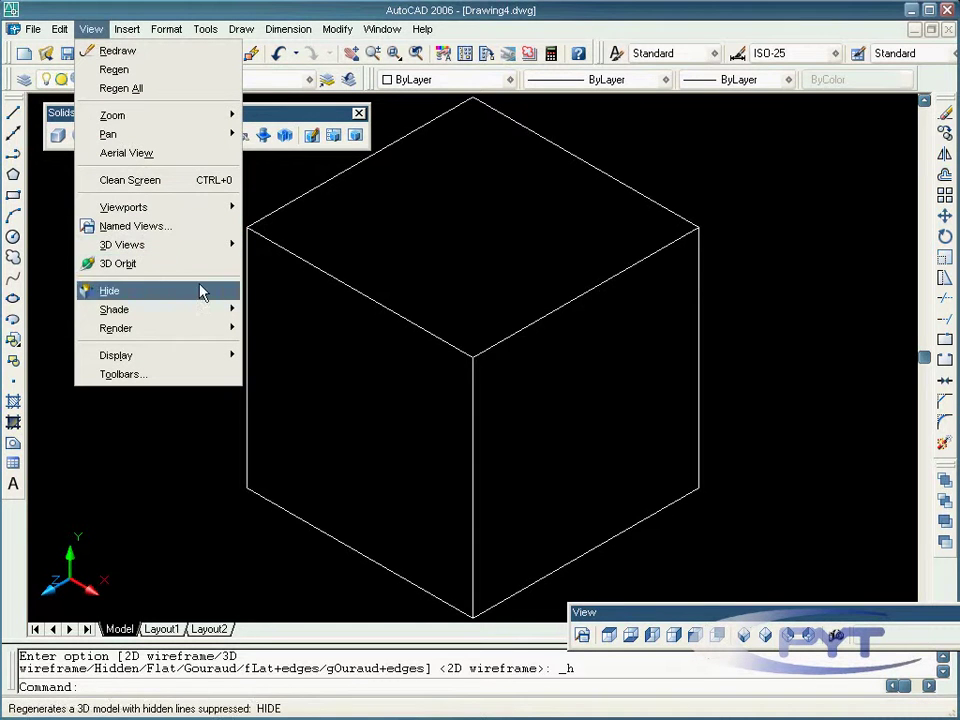
pyautogui.moveTo(203, 312)
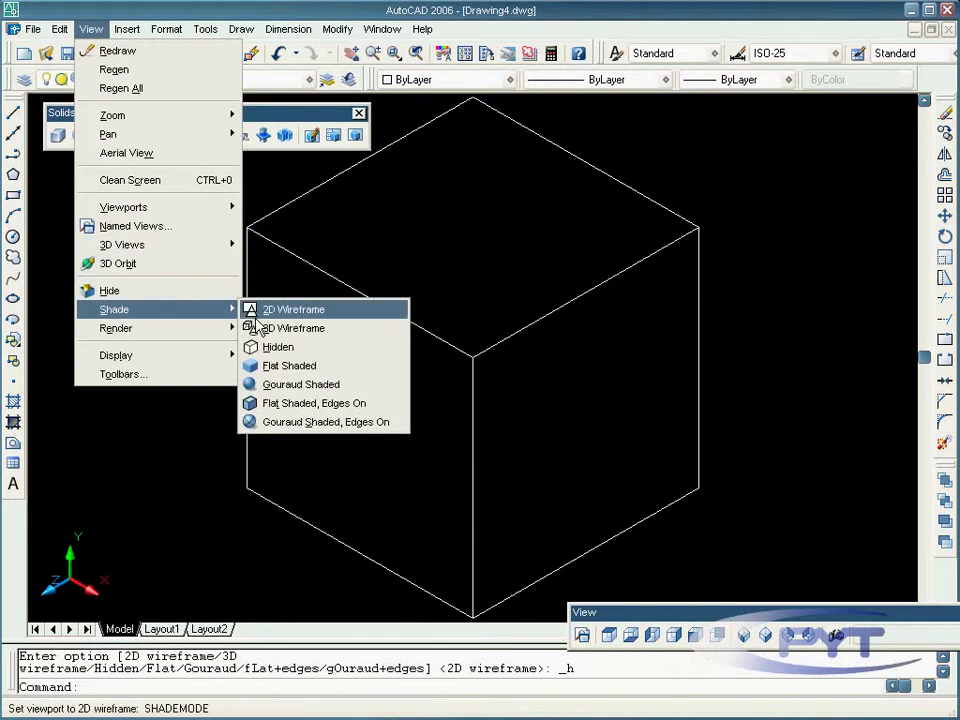
pyautogui.click(312, 367)
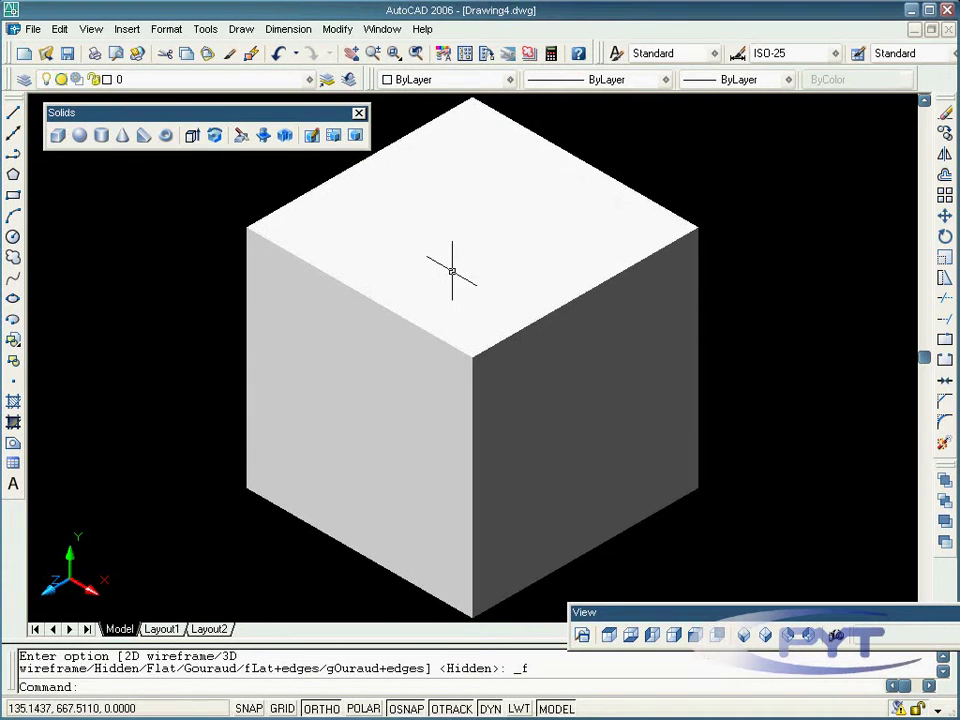
pyautogui.click(91, 29)
pyautogui.moveTo(207, 317)
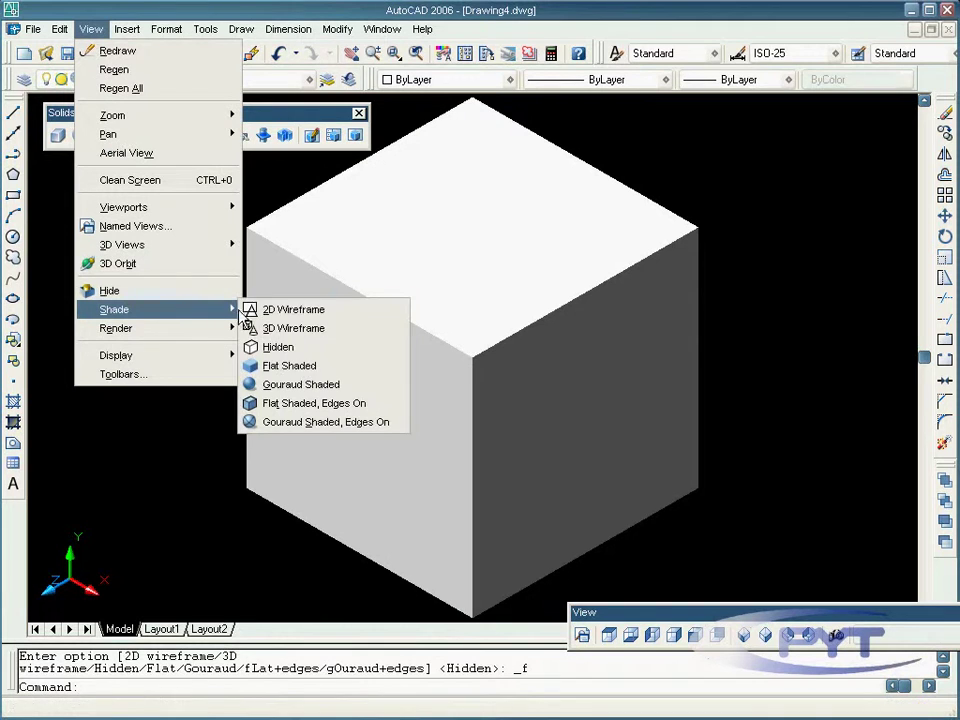
pyautogui.click(330, 387)
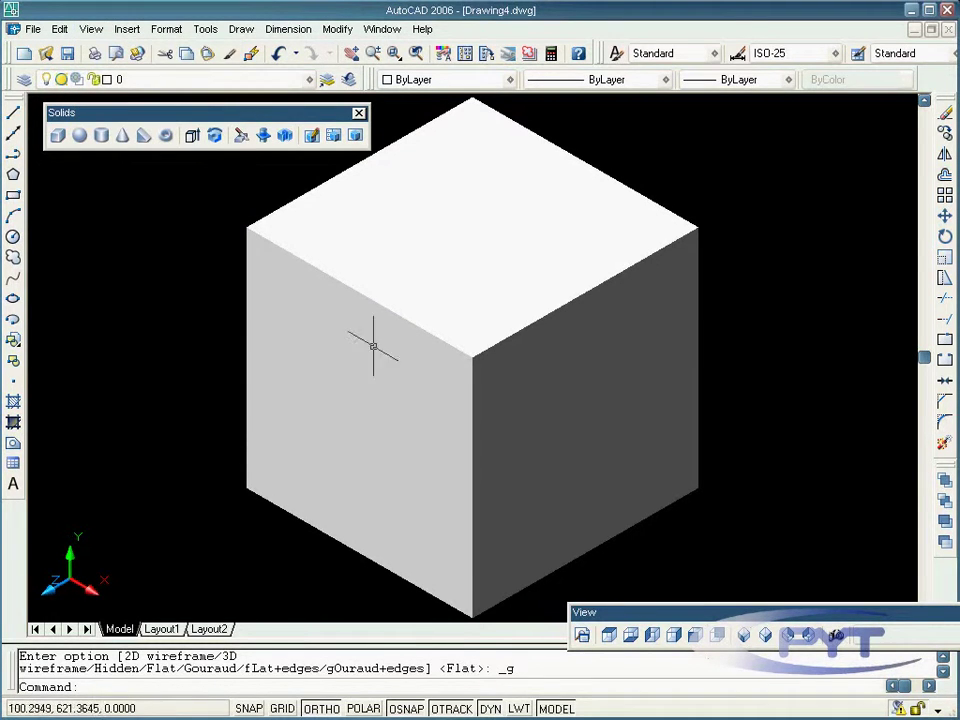
# Step: Rotate around the shaded cube with 3D Orbit to examine its faces, then reset the view and exit the orbit
pyautogui.click(91, 29)
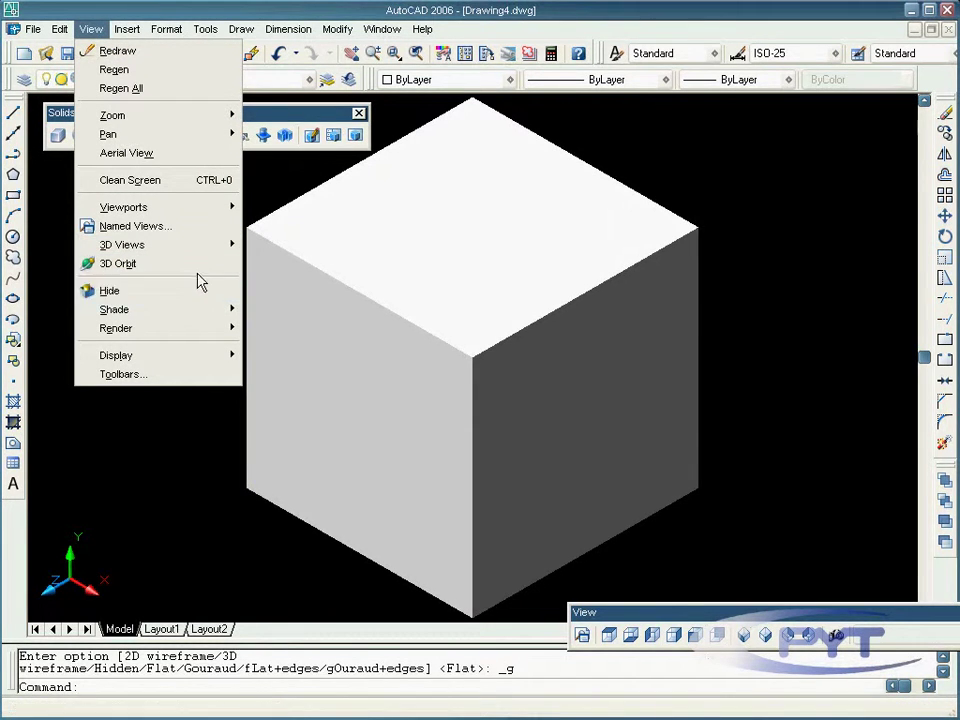
pyautogui.click(118, 263)
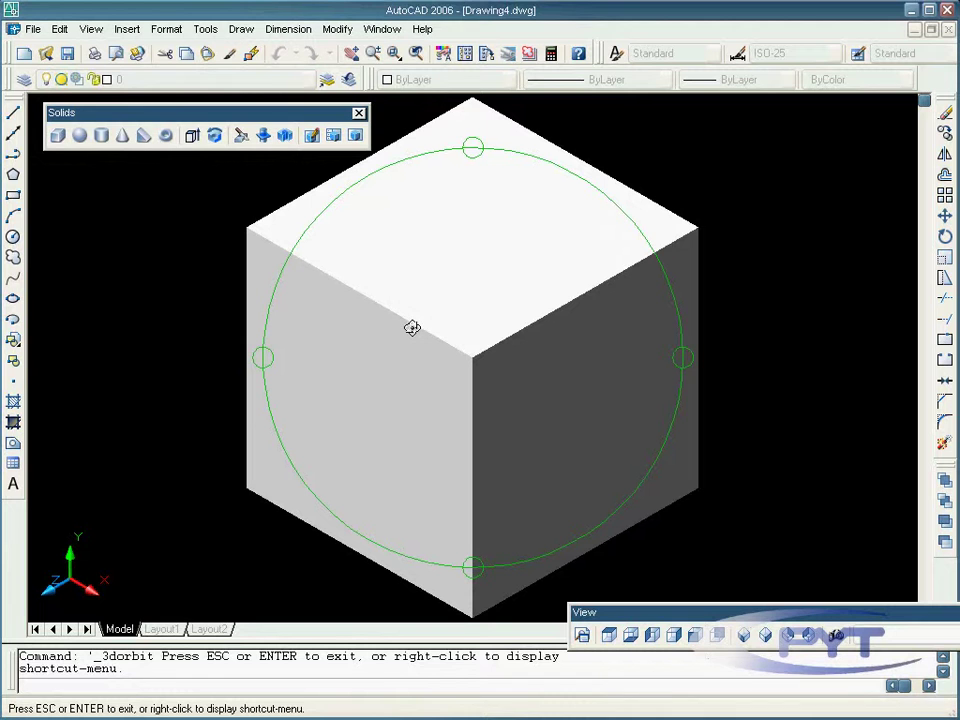
pyautogui.moveTo(412, 328); pyautogui.dragTo(325, 234)
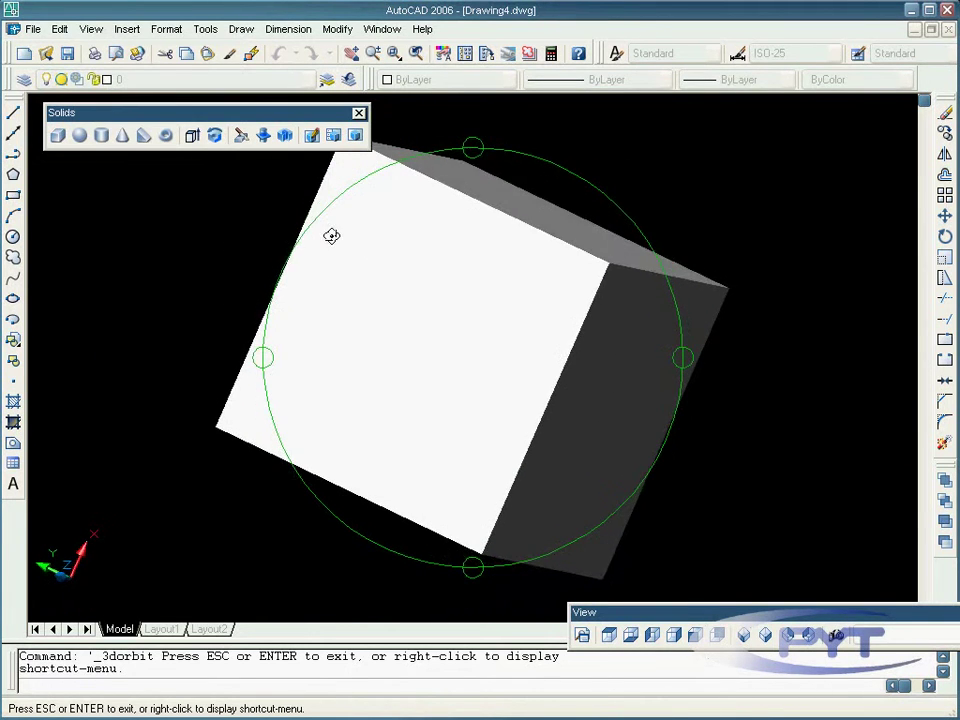
pyautogui.moveTo(681, 358); pyautogui.dragTo(556, 284)
pyautogui.moveTo(470, 222); pyautogui.dragTo(526, 348)
pyautogui.moveTo(384, 212); pyautogui.dragTo(439, 321)
pyautogui.rightClick(401, 268)
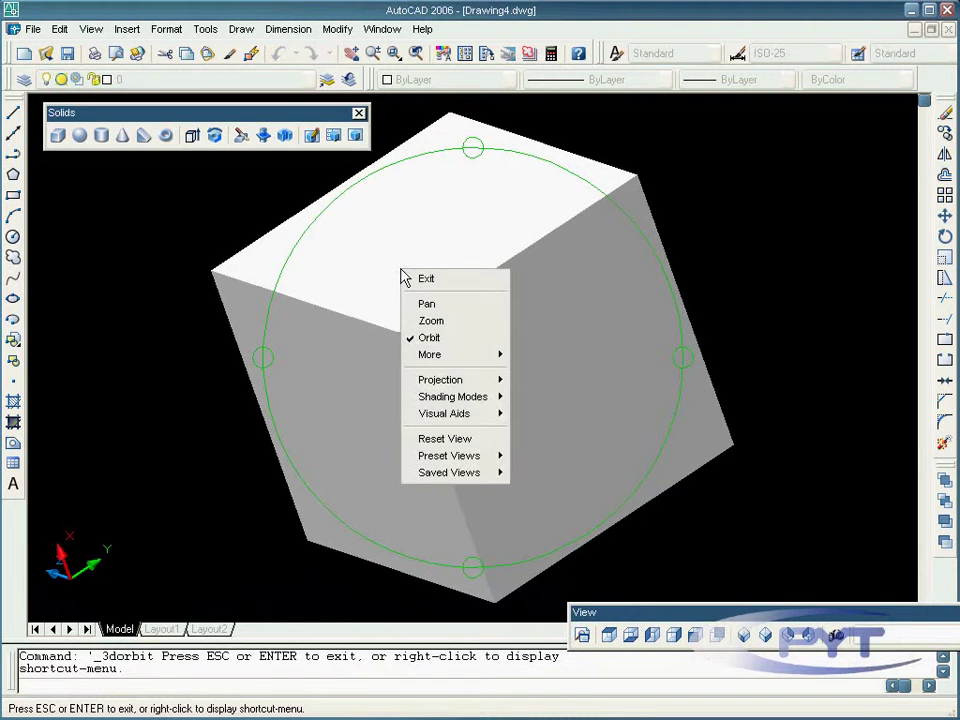
pyautogui.click(468, 437)
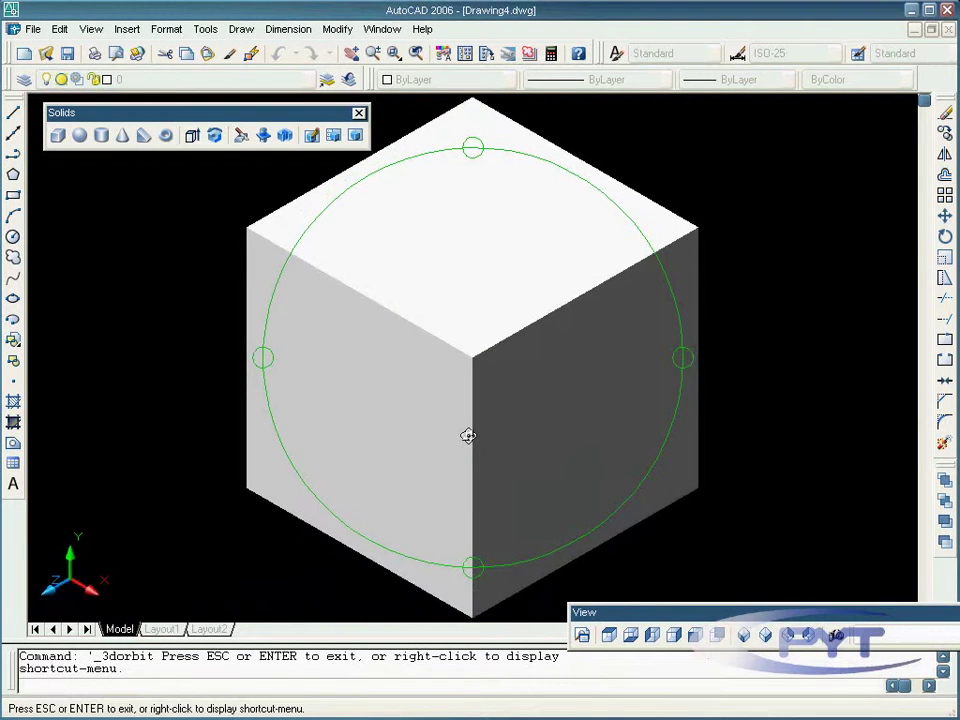
pyautogui.press('Escape')
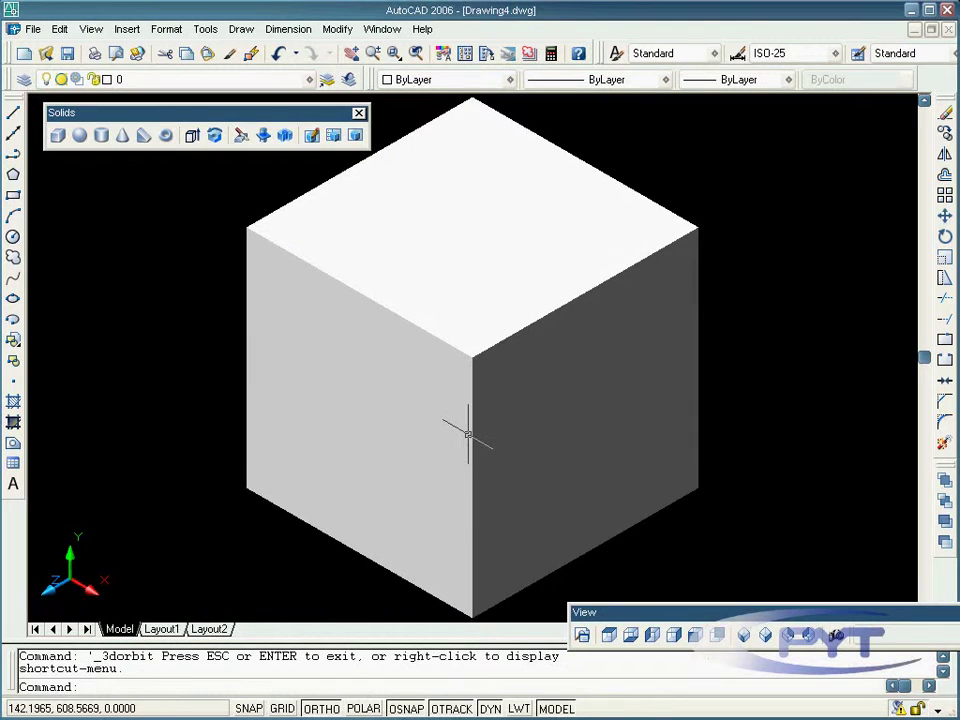
# Step: Delete the cube from the drawing
pyautogui.click(688, 456)
pyautogui.click(448, 268)
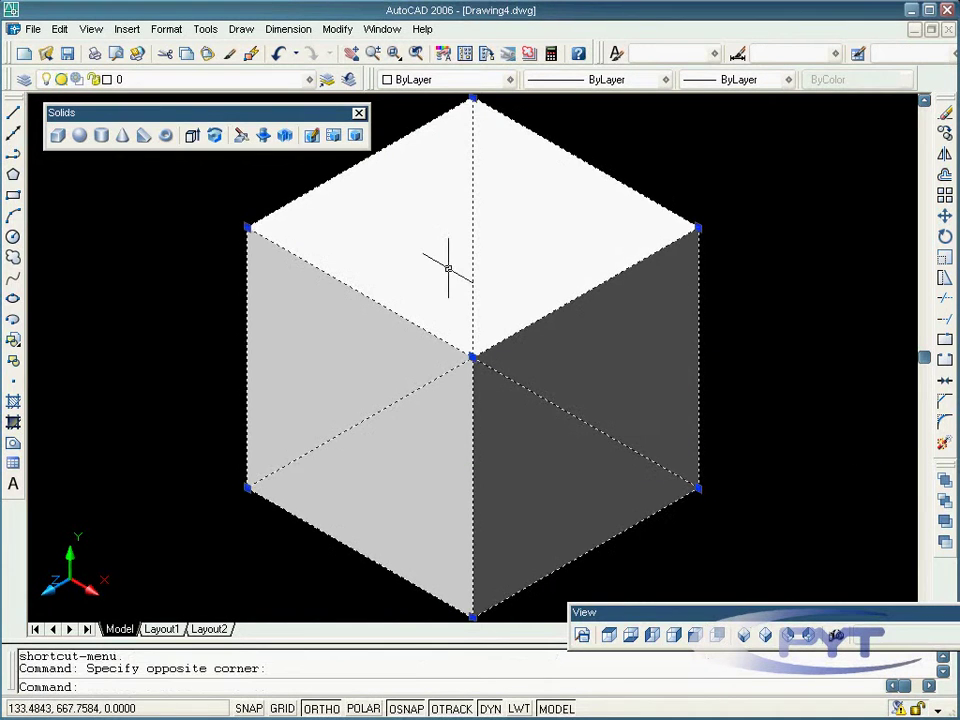
pyautogui.press('Delete')
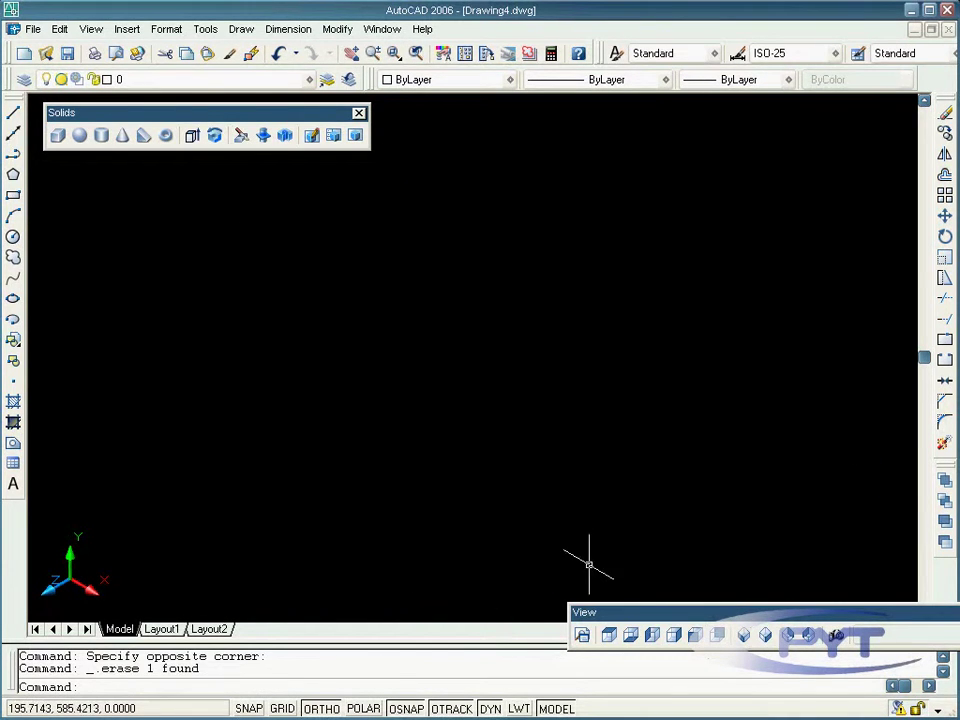
# Step: Draw a circle of radius 15 near the middle of the empty drawing in the top view
pyautogui.click(609, 637)
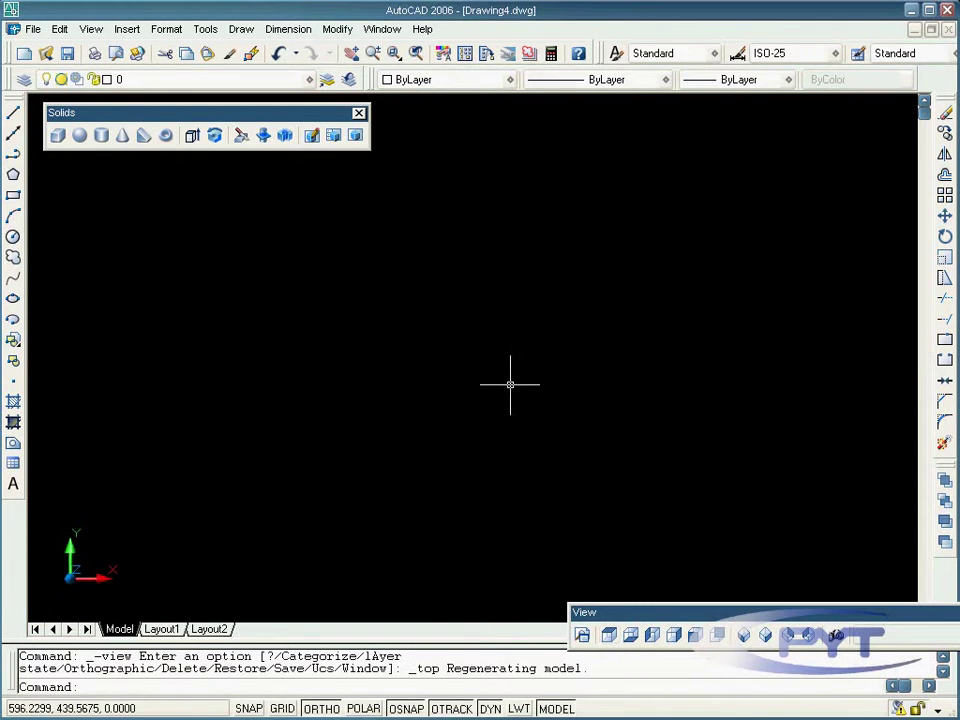
pyautogui.click(13, 235)
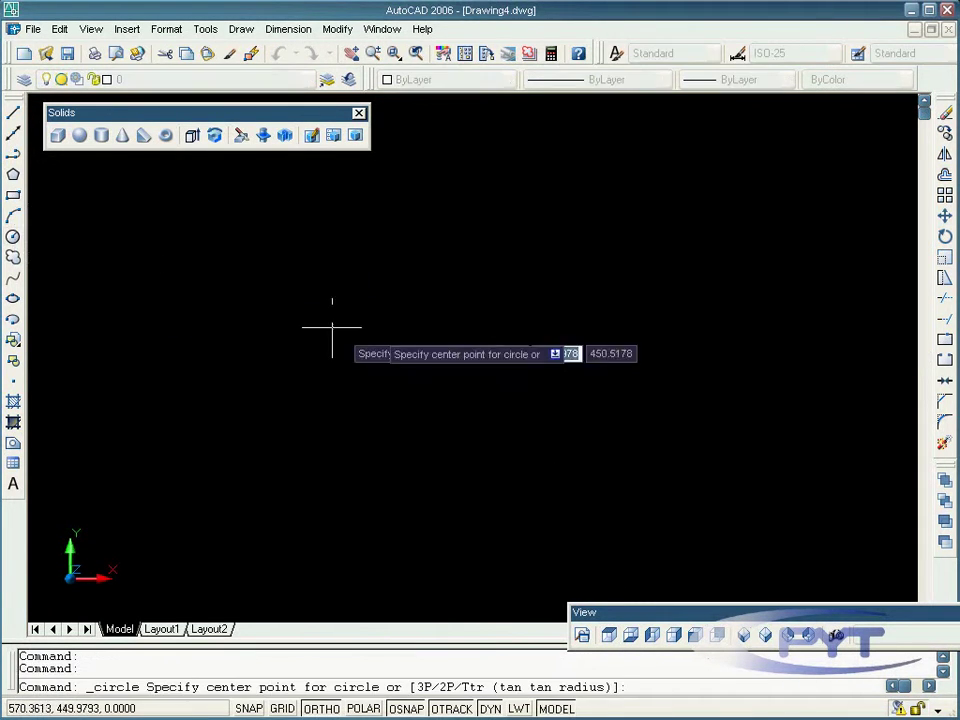
pyautogui.click(443, 317)
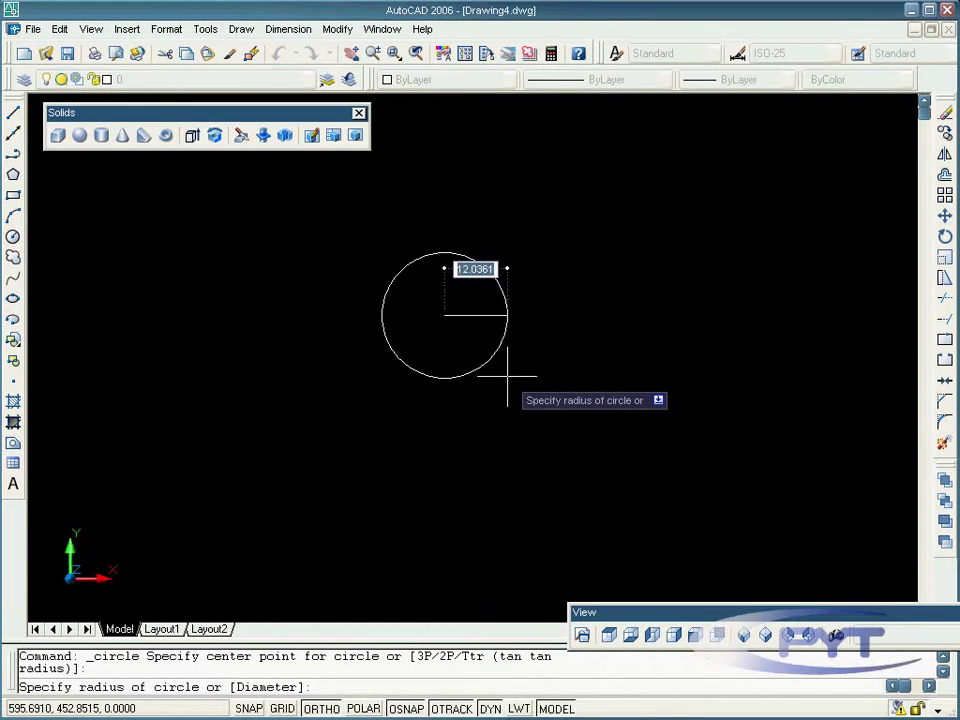
pyautogui.write('15')
pyautogui.press('Return')
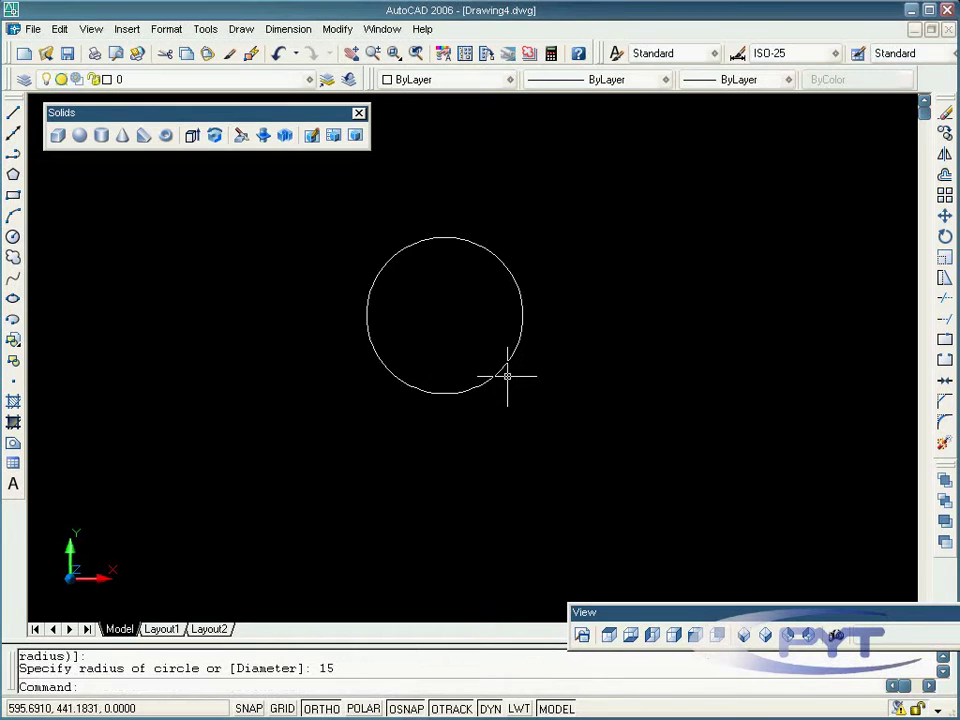
# Step: Extrude the circle in the southwest isometric view to a height of 30 with a taper angle of 0
pyautogui.click(745, 638)
pyautogui.scroll(-5, 613, 446)
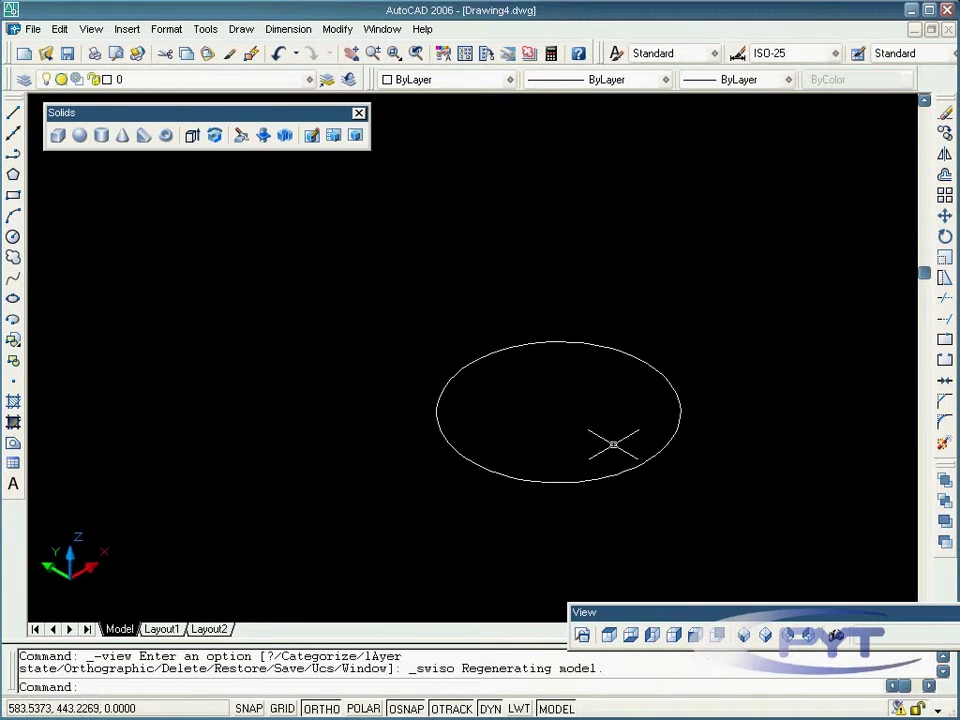
pyautogui.moveTo(613, 446); pyautogui.dragTo(455, 401, button='middle')
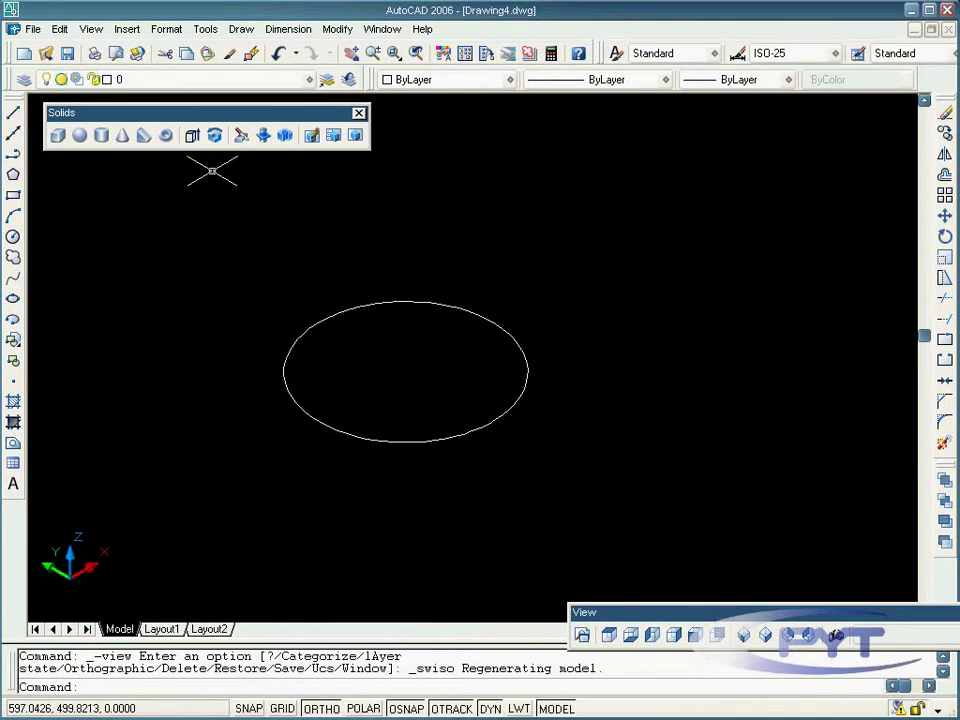
pyautogui.click(192, 135)
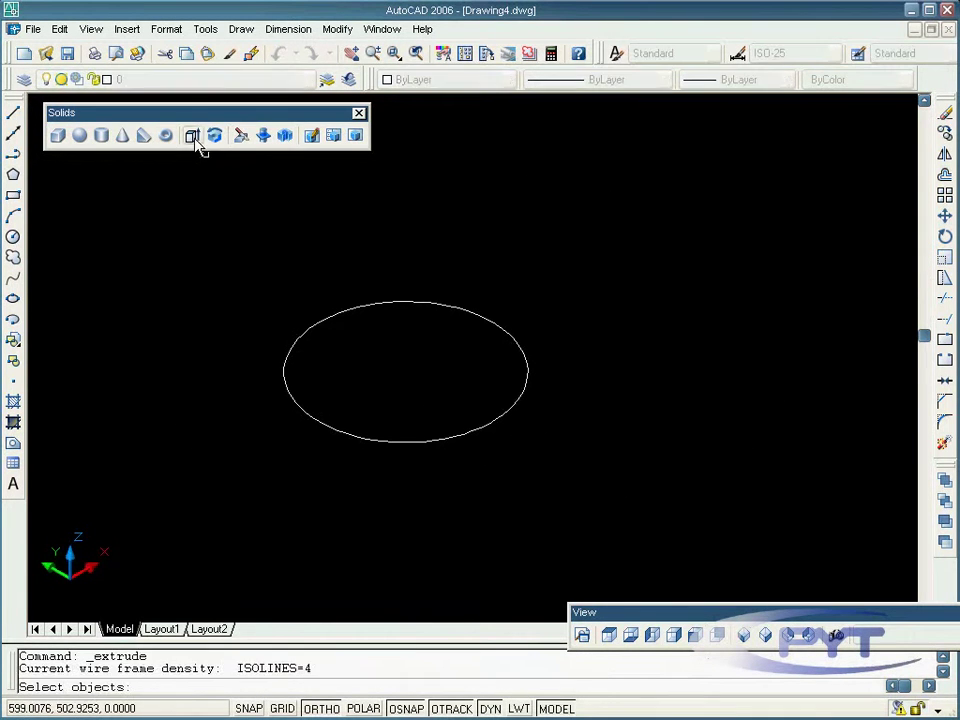
pyautogui.click(395, 299)
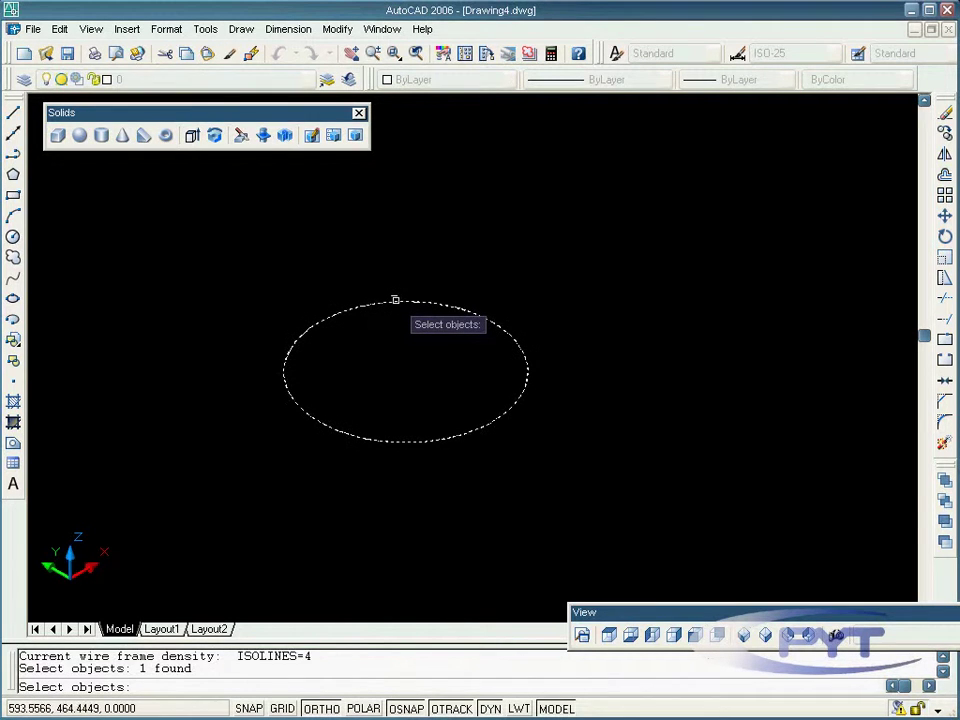
pyautogui.press('Return')
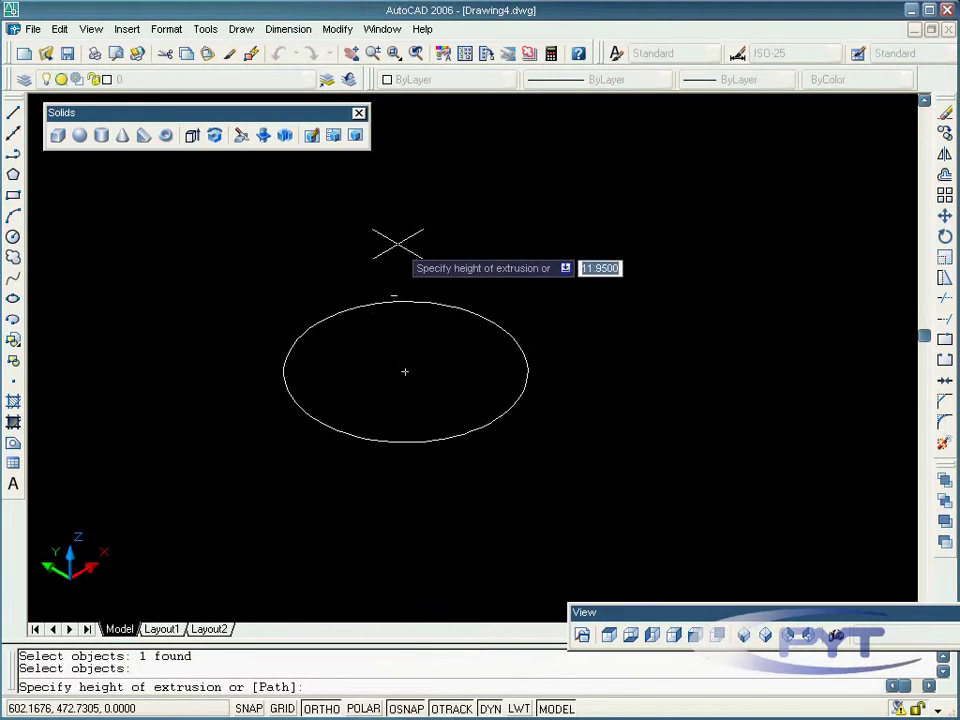
pyautogui.write('30')
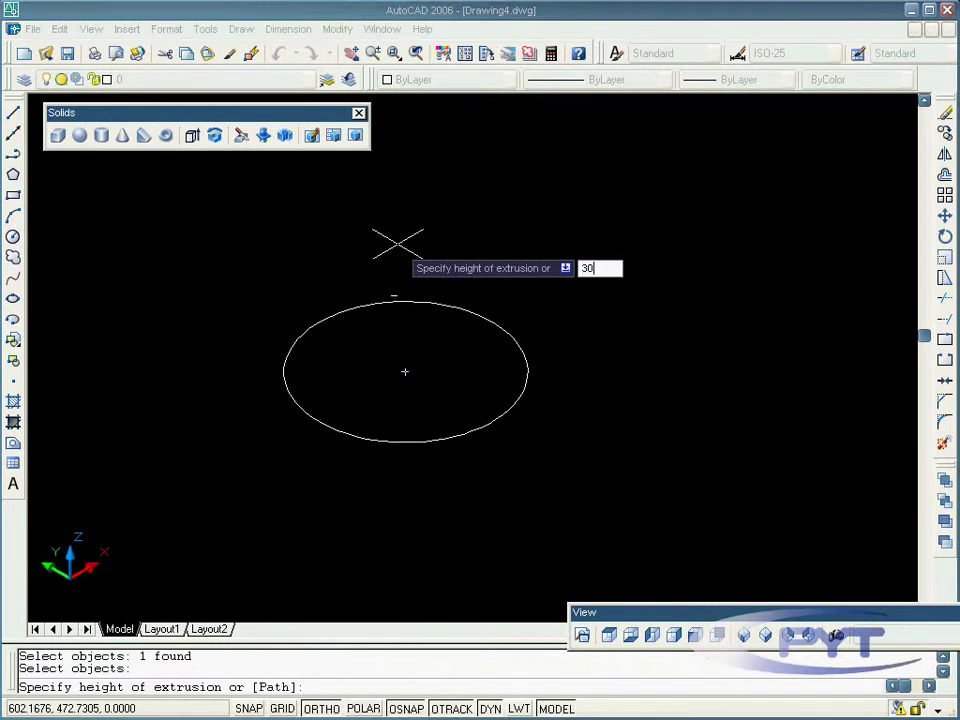
pyautogui.press('Return')
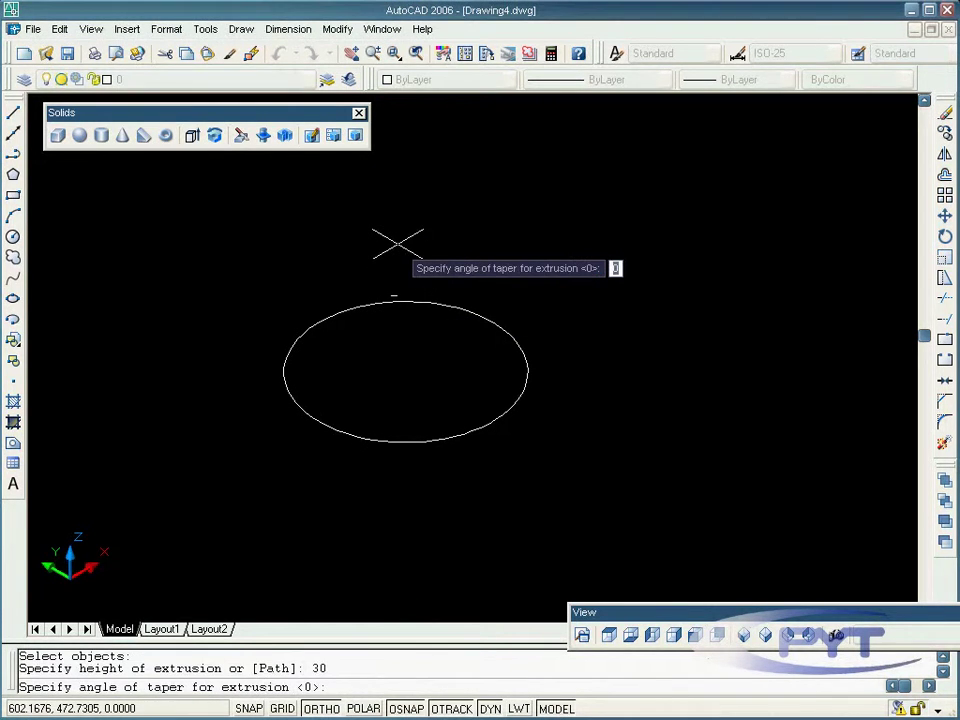
pyautogui.press('Return')
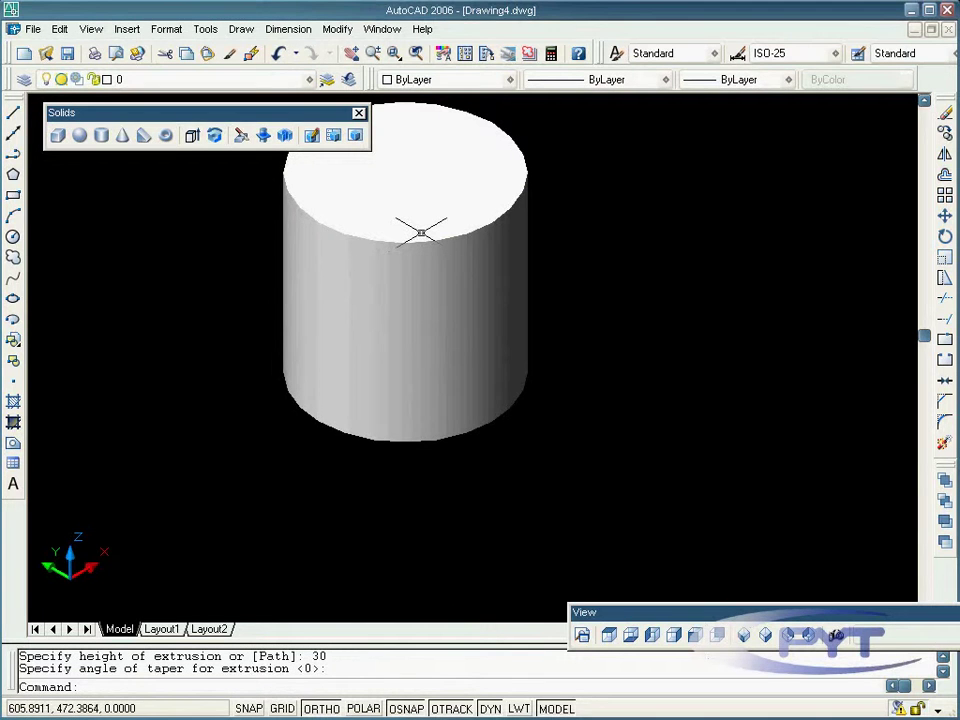
# Step: Display the cylinder in 3D Wireframe mode
pyautogui.moveTo(421, 232); pyautogui.dragTo(465, 324, button='middle')
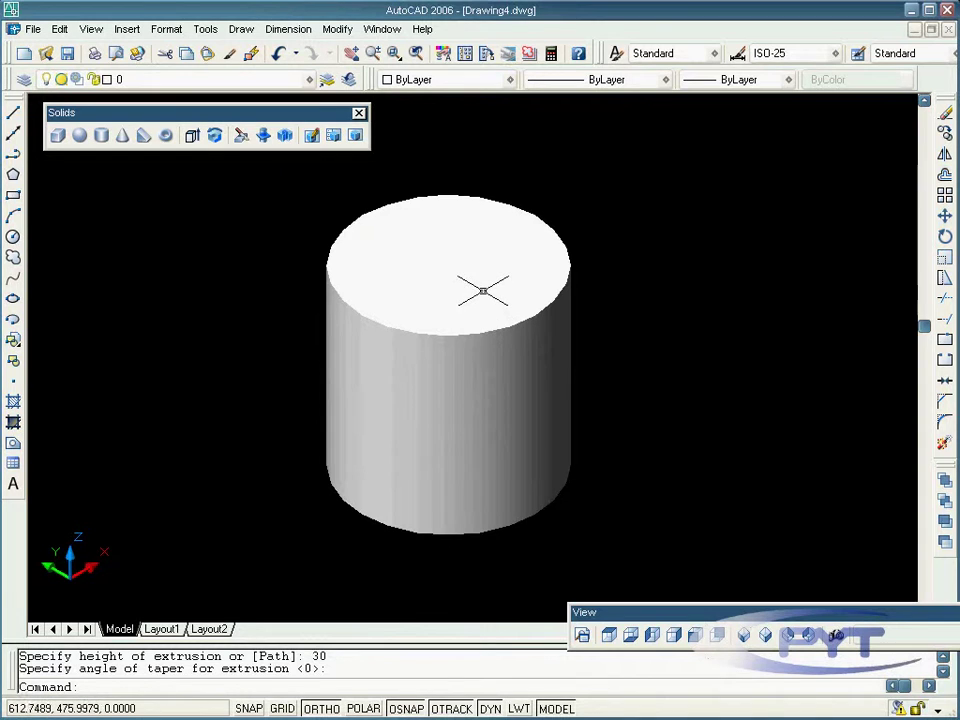
pyautogui.moveTo(483, 291)
pyautogui.mouseDown(button='middle')
pyautogui.moveTo(519, 270)
pyautogui.moveTo(491, 273)
pyautogui.mouseUp(button='middle')
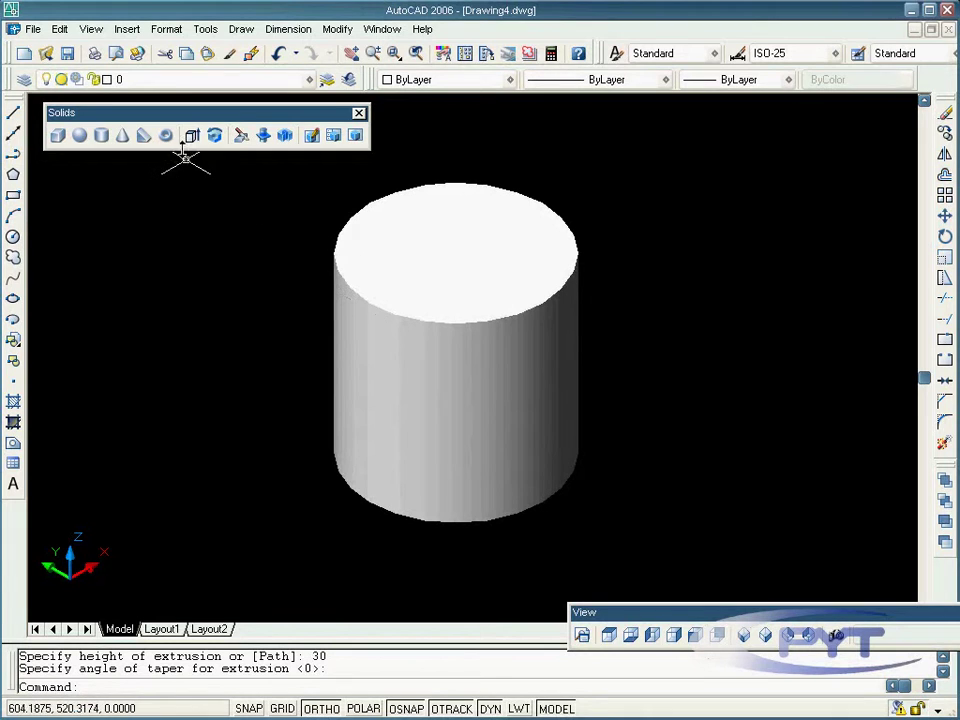
pyautogui.click(96, 31)
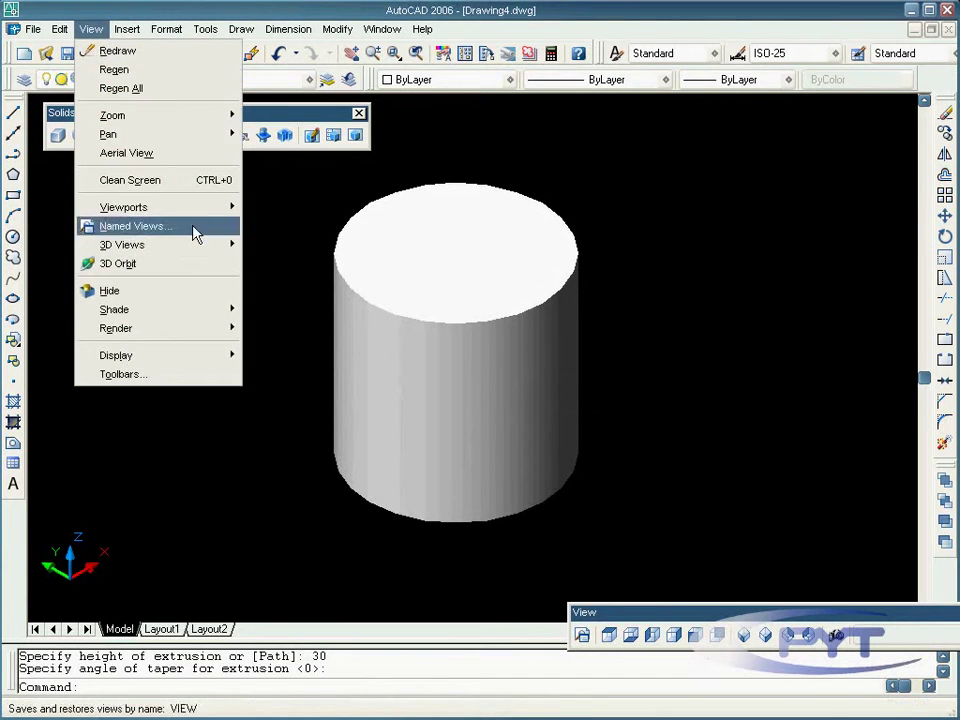
pyautogui.moveTo(205, 312)
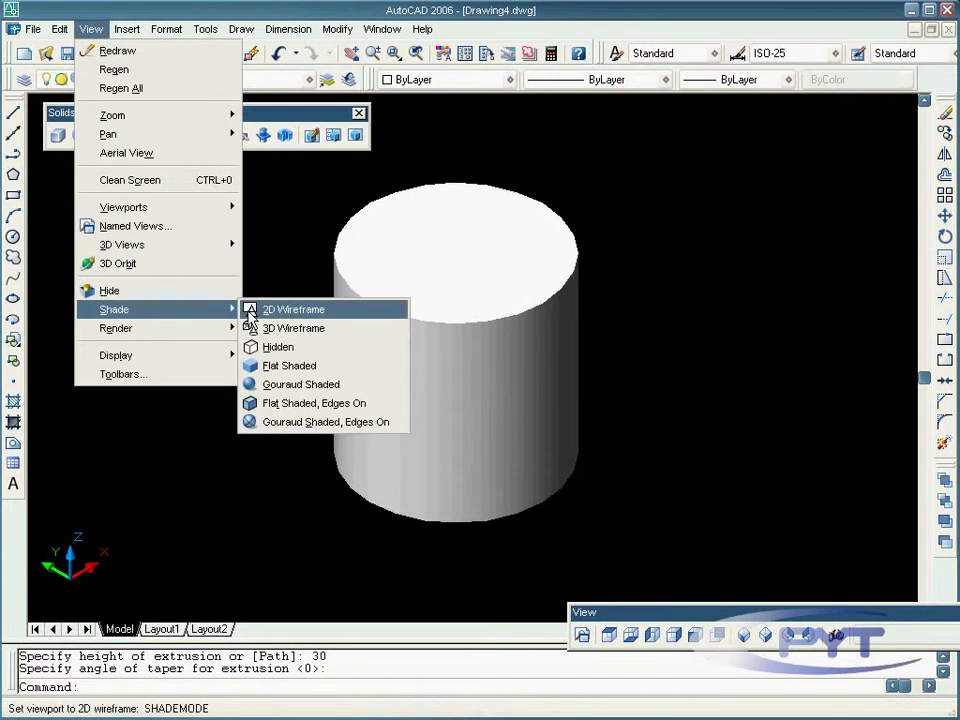
pyautogui.click(330, 331)
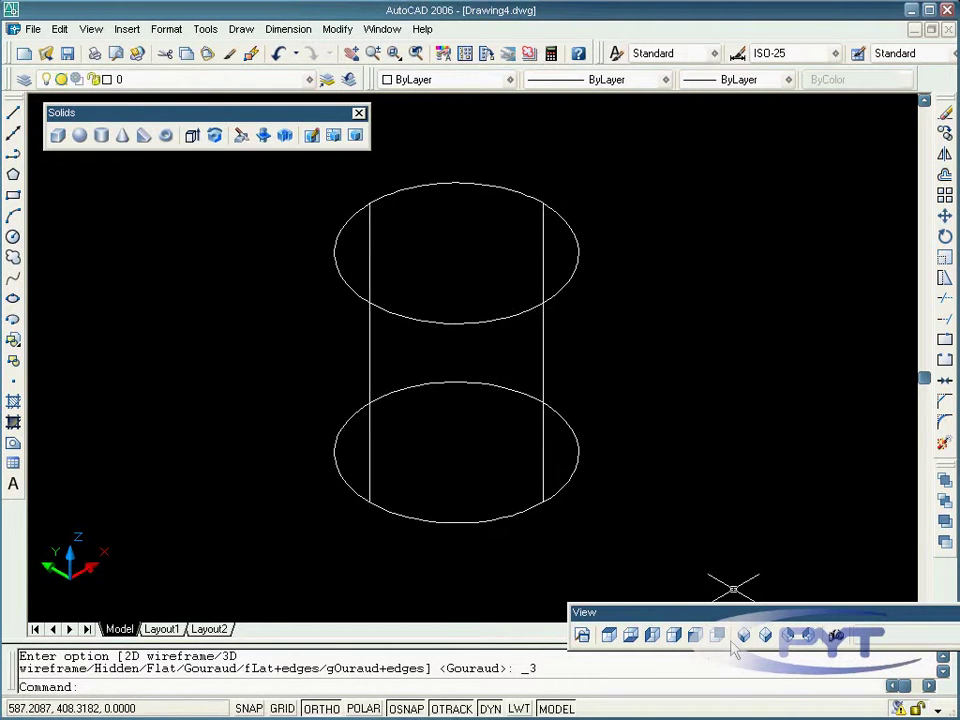
# Step: Examine the cylinder in the top, bottom, left, southwest isometric and southeast isometric views
pyautogui.click(608, 636)
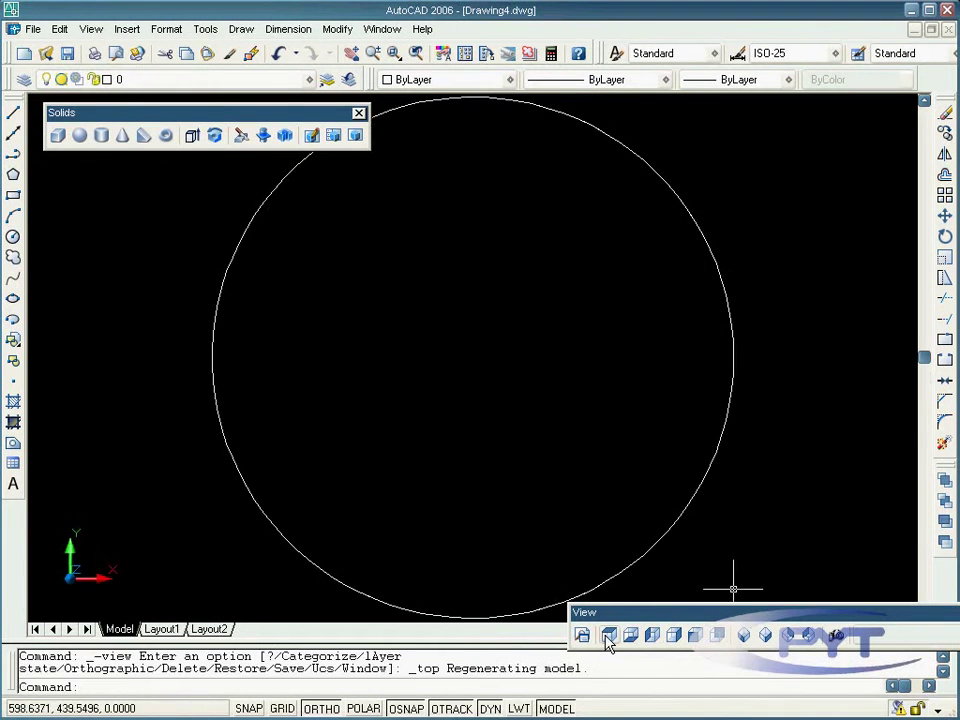
pyautogui.click(629, 636)
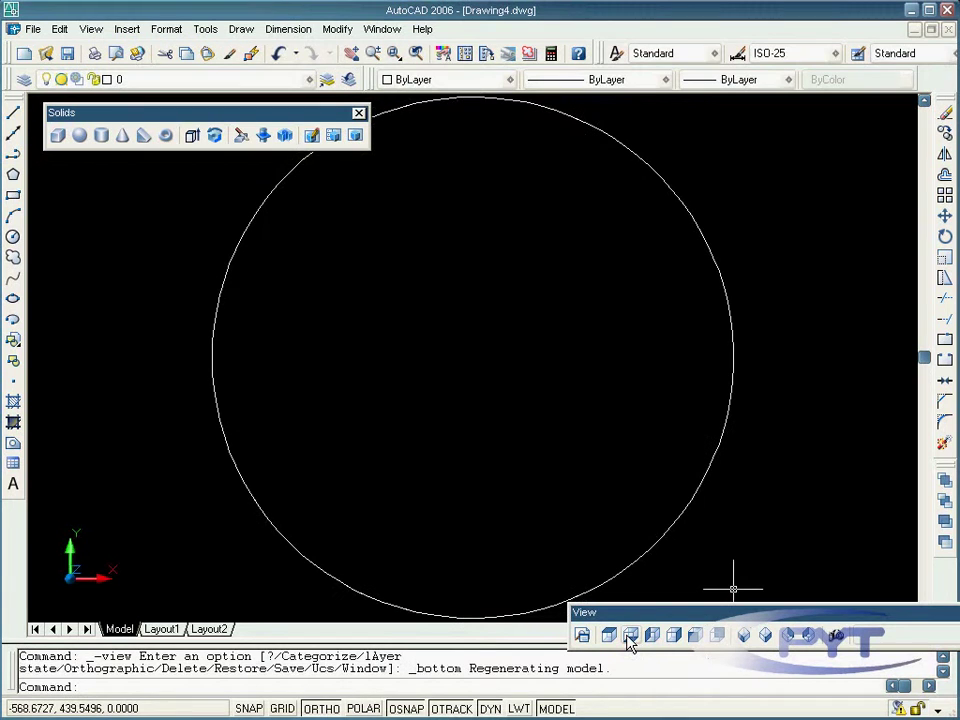
pyautogui.click(652, 636)
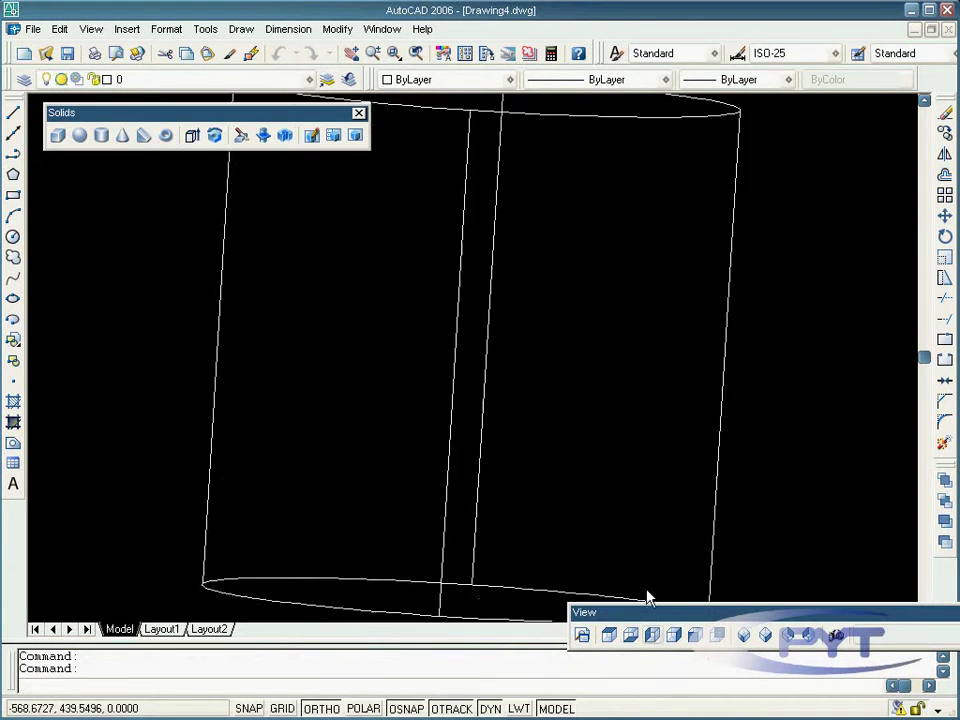
pyautogui.scroll(-2, 656, 486)
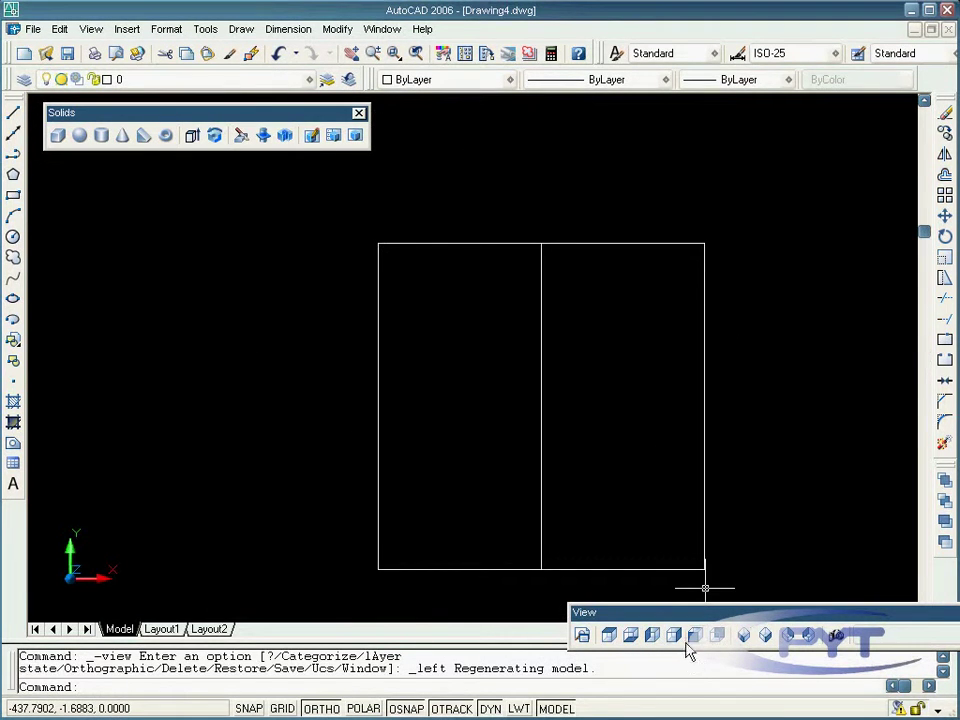
pyautogui.click(744, 638)
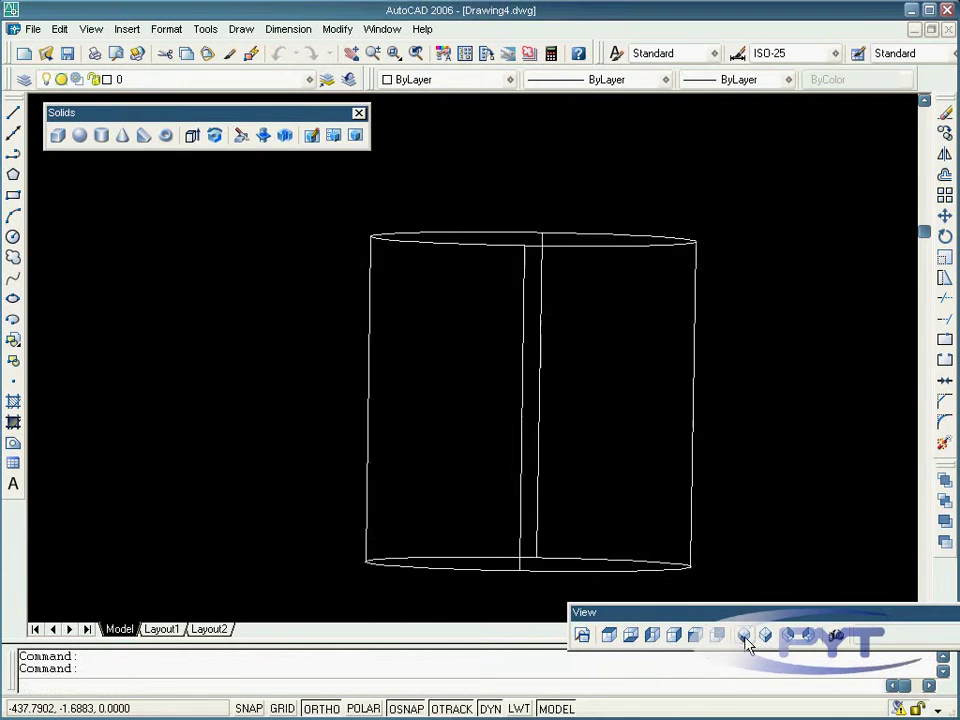
pyautogui.click(766, 637)
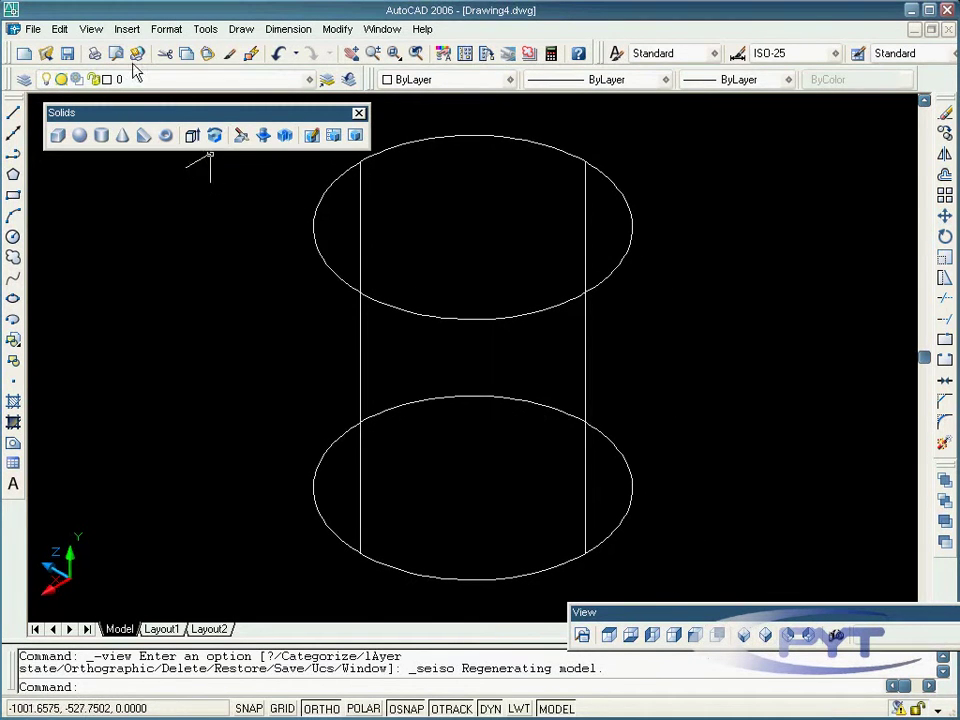
# Step: Display the cylinder in Hidden shade mode
pyautogui.click(91, 29)
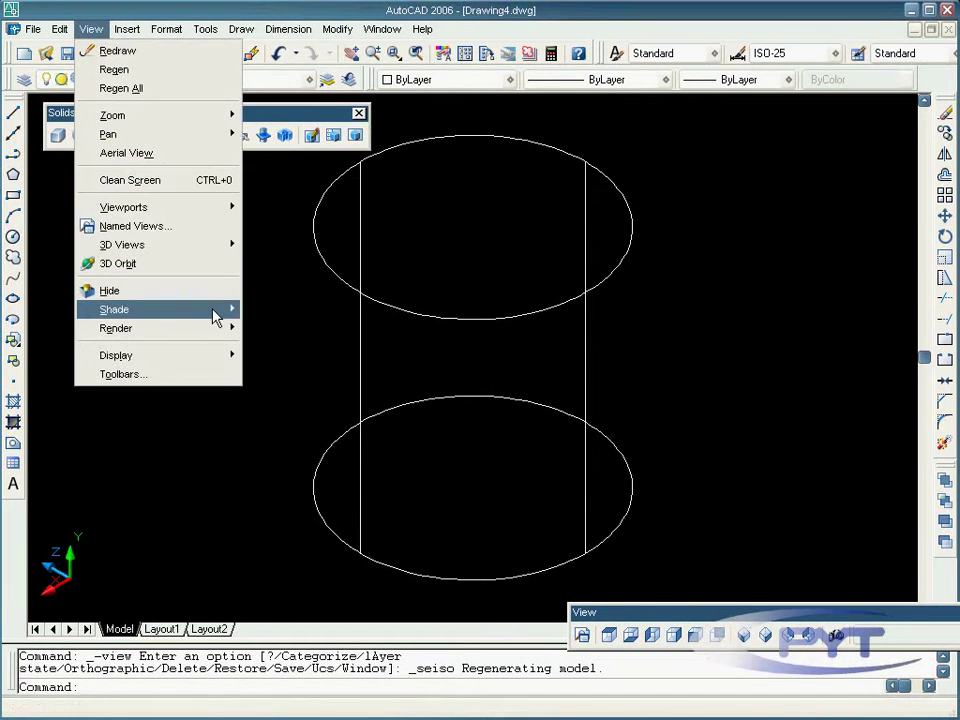
pyautogui.moveTo(216, 310)
pyautogui.click(306, 345)
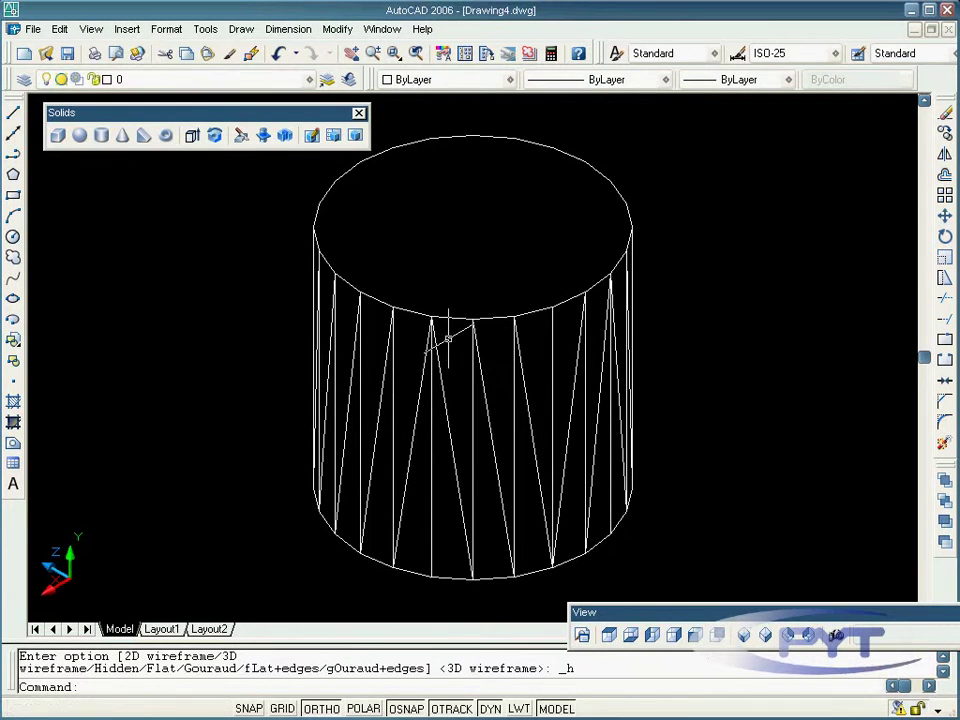
# Step: Delete the cylinder from the drawing
pyautogui.click(320, 405)
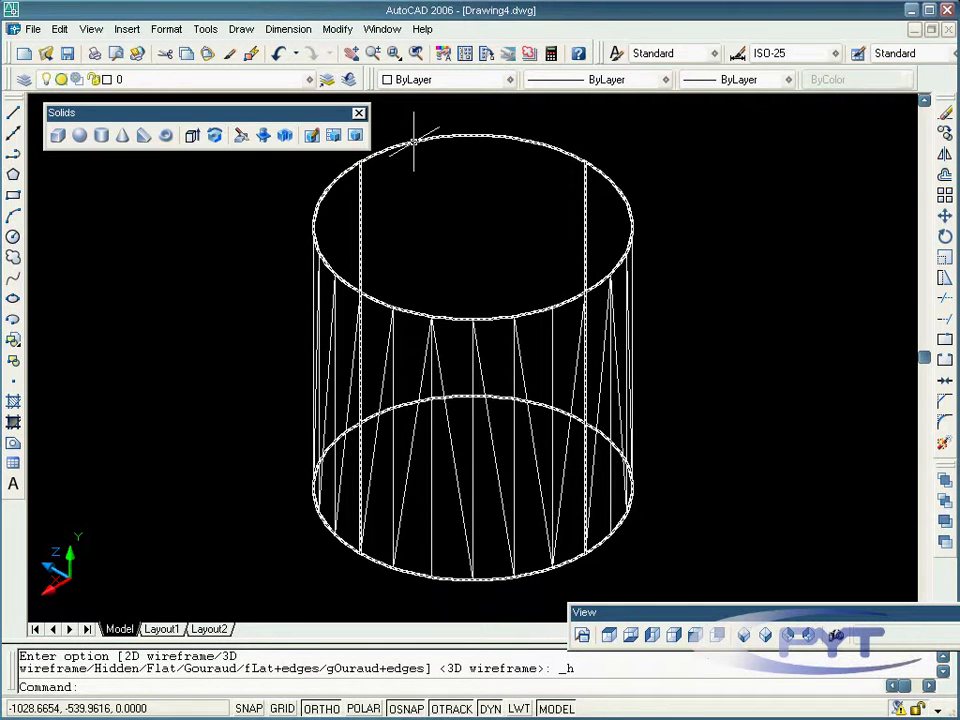
pyautogui.click(413, 141)
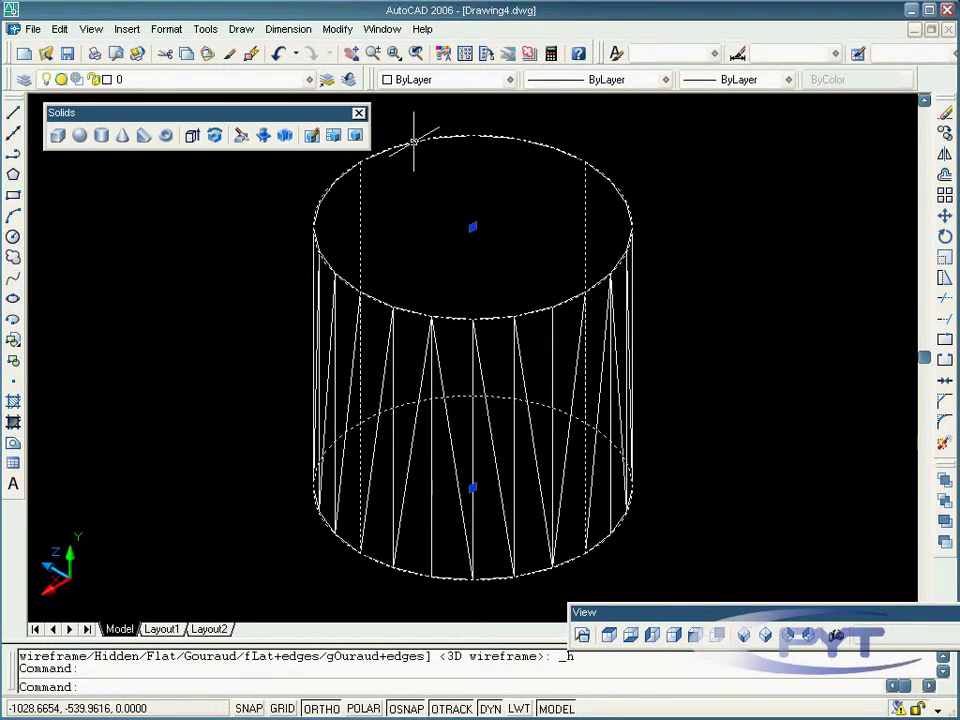
pyautogui.press('Delete')
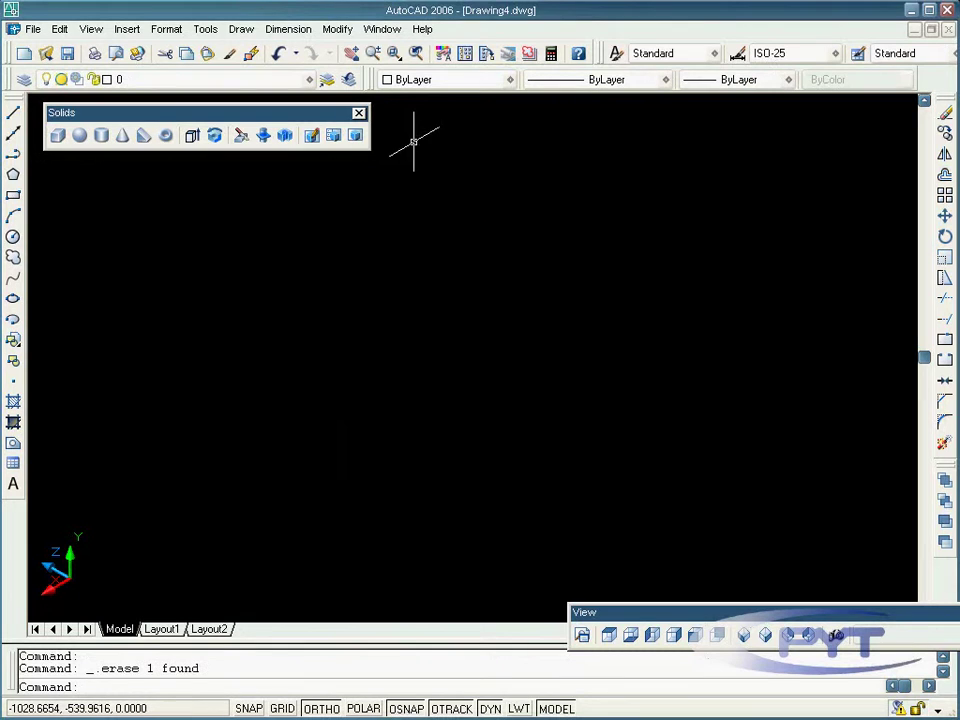
# Step: Show the Solids Editing toolbar and place it beside the Solids toolbar
pyautogui.rightClick(16, 178)
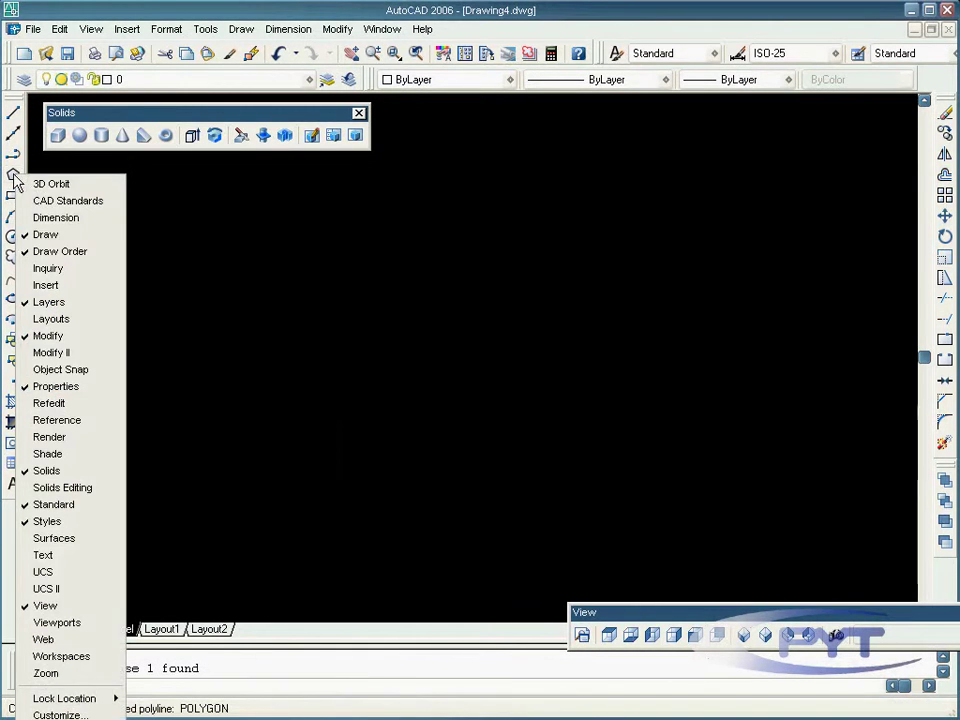
pyautogui.click(96, 489)
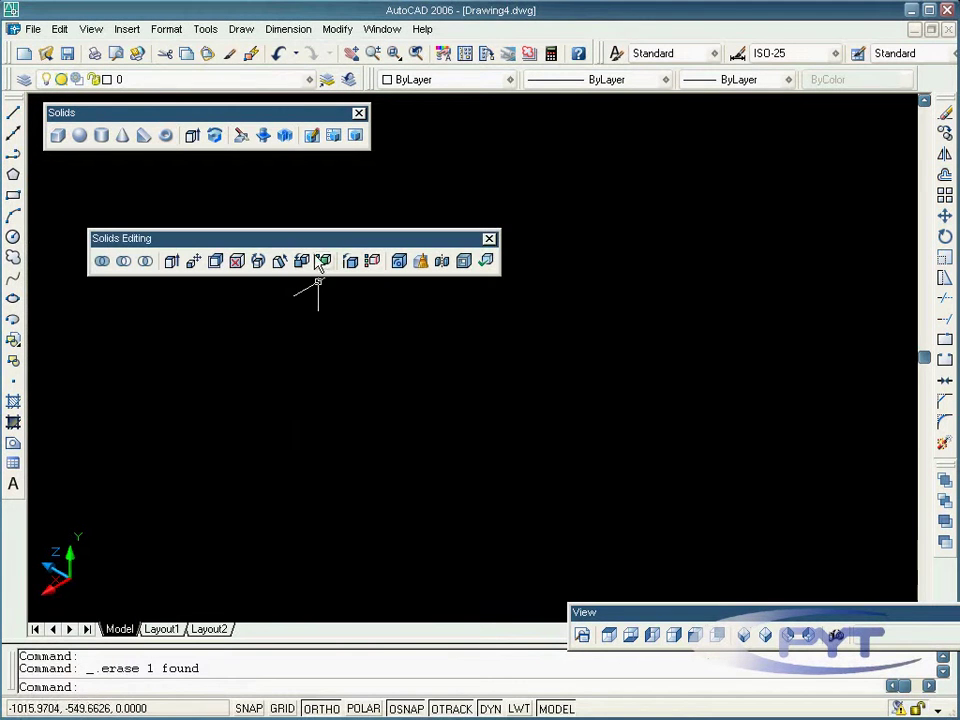
pyautogui.moveTo(310, 245); pyautogui.dragTo(615, 122)
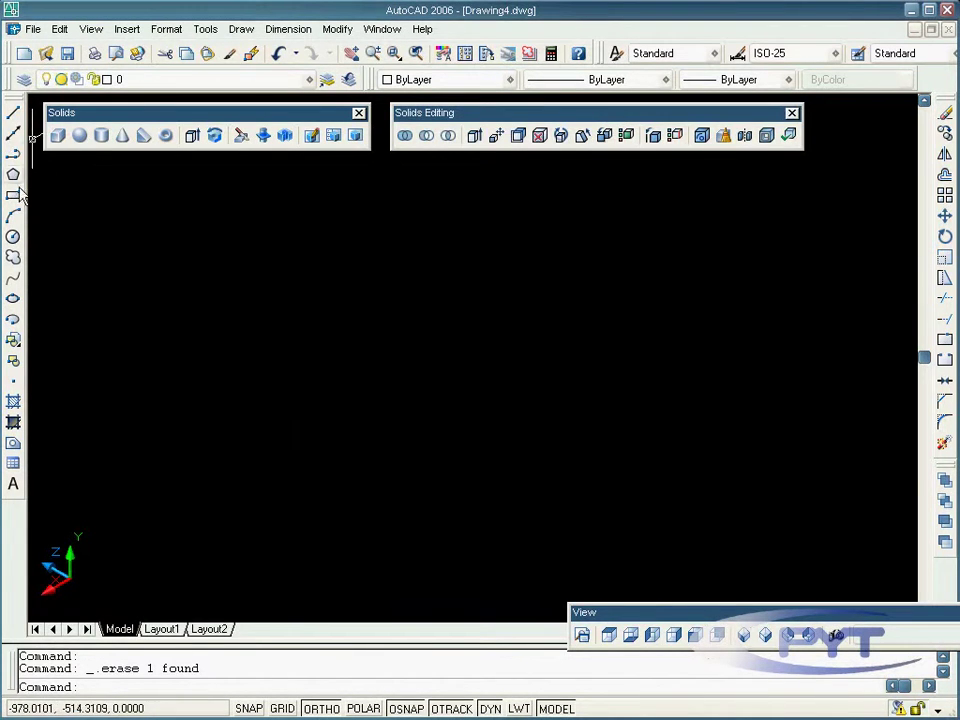
# Step: Draw a circle of radius 15 near the middle of the empty drawing in the top view
pyautogui.click(617, 637)
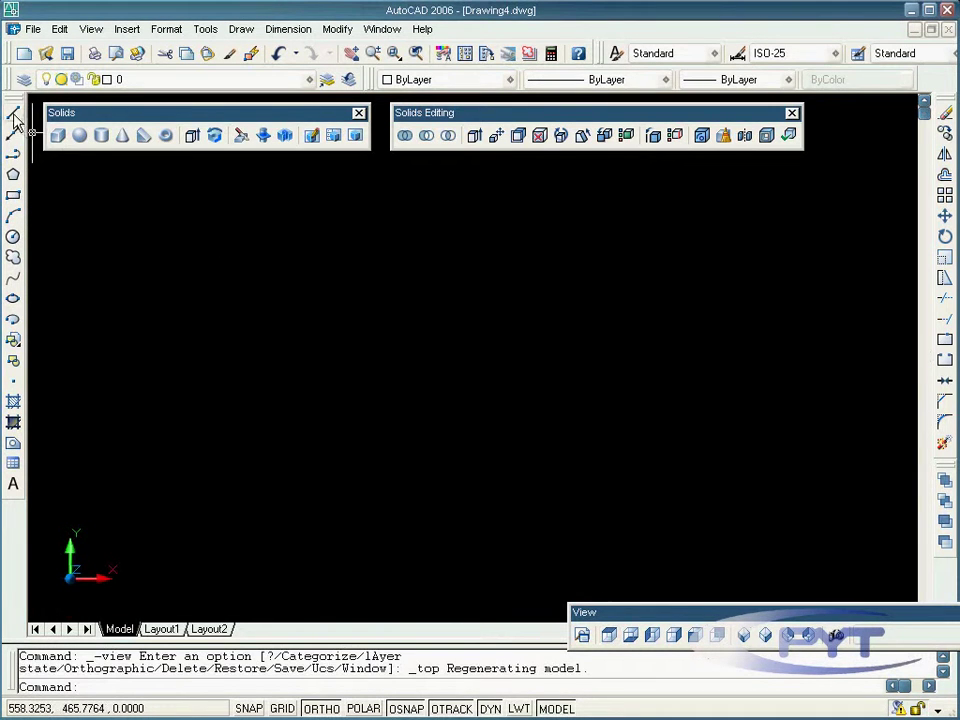
pyautogui.click(12, 237)
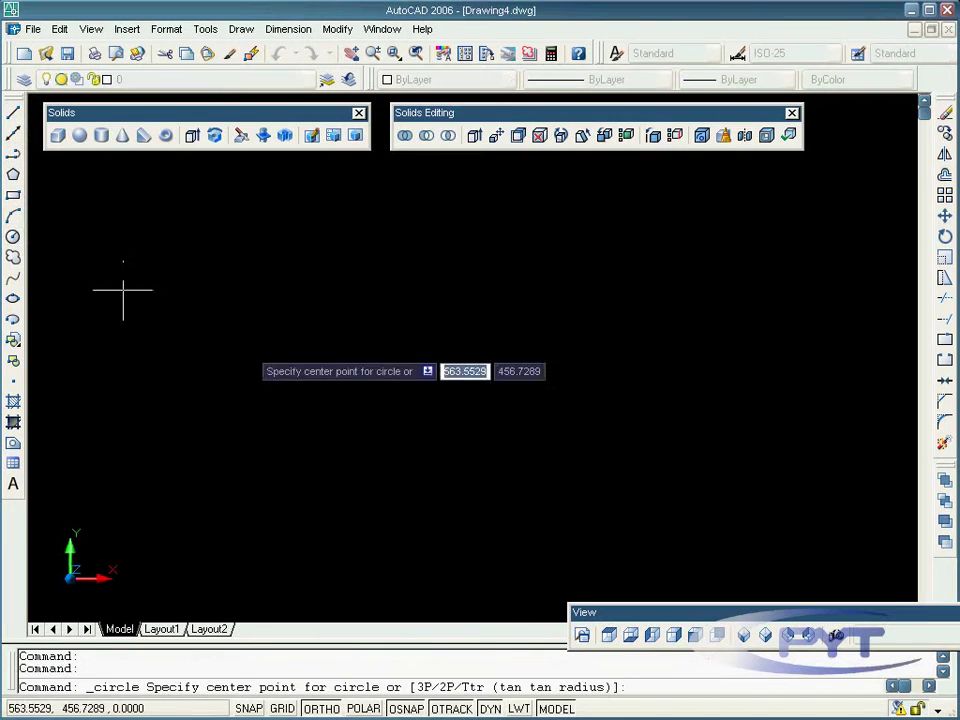
pyautogui.click(429, 373)
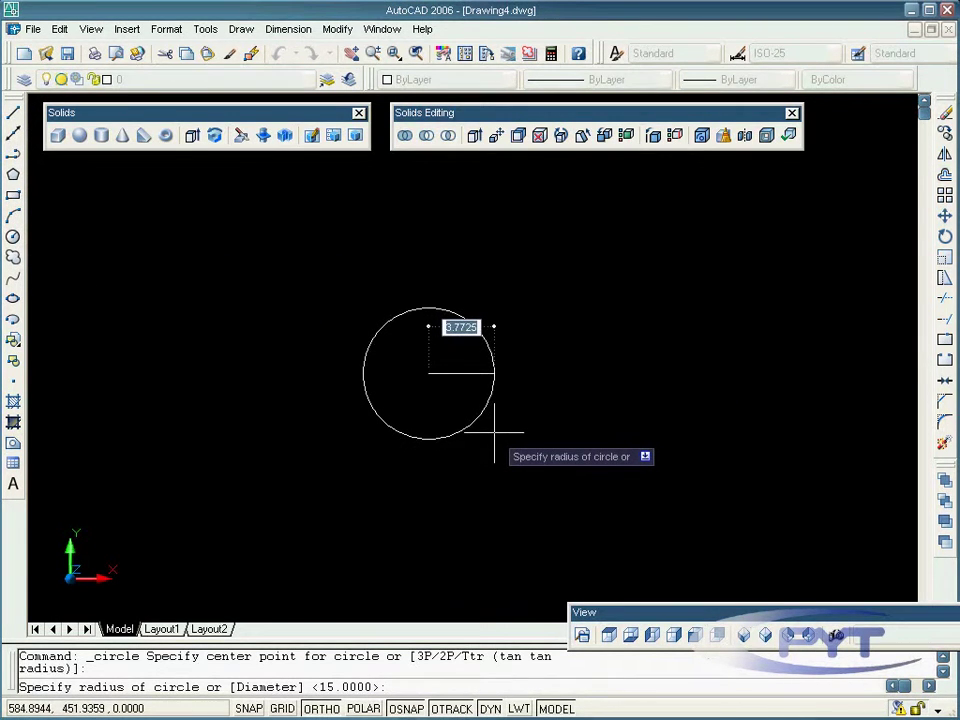
pyautogui.write('15')
pyautogui.press('Return')
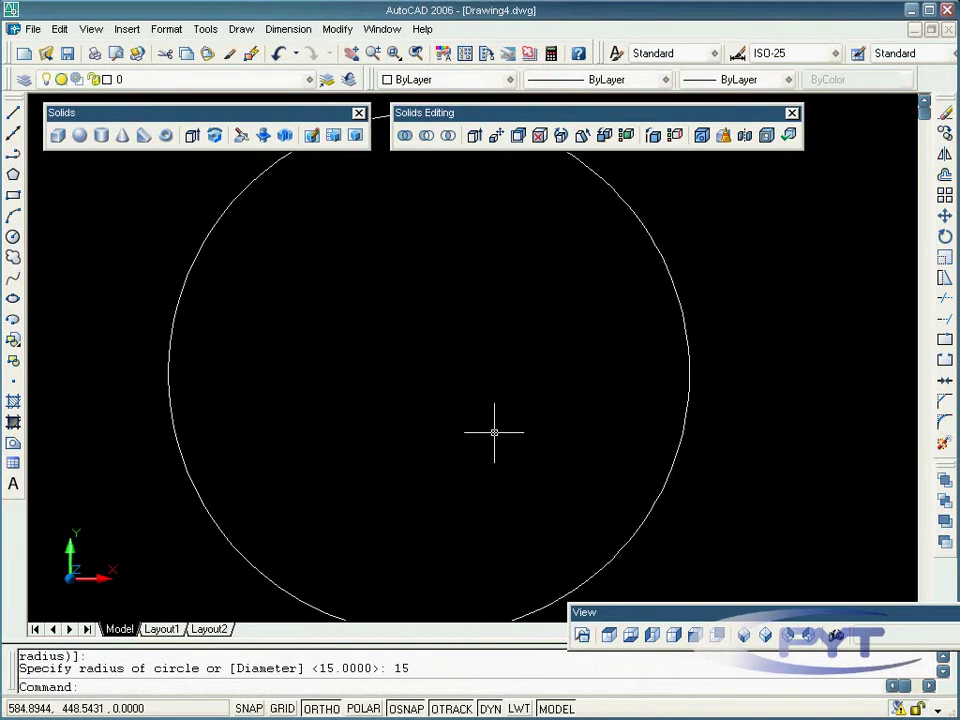
# Step: Check the active object snap modes and draw a concentric circle of radius 13 from the first circle's center
pyautogui.rightClick(413, 374)
pyautogui.click(430, 381)
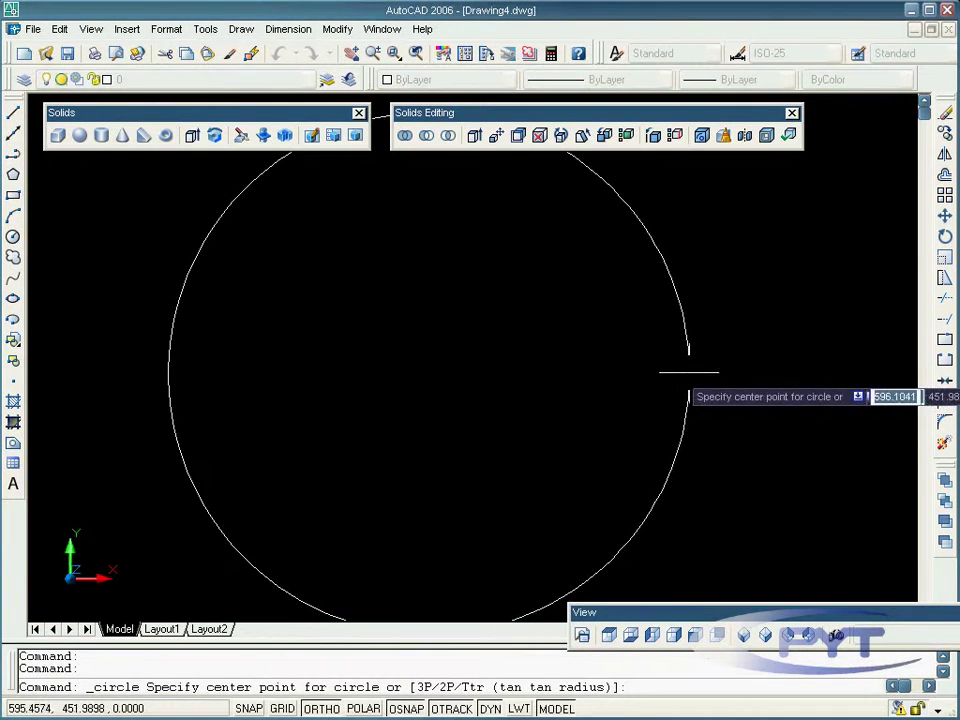
pyautogui.scroll(-2, 447, 385)
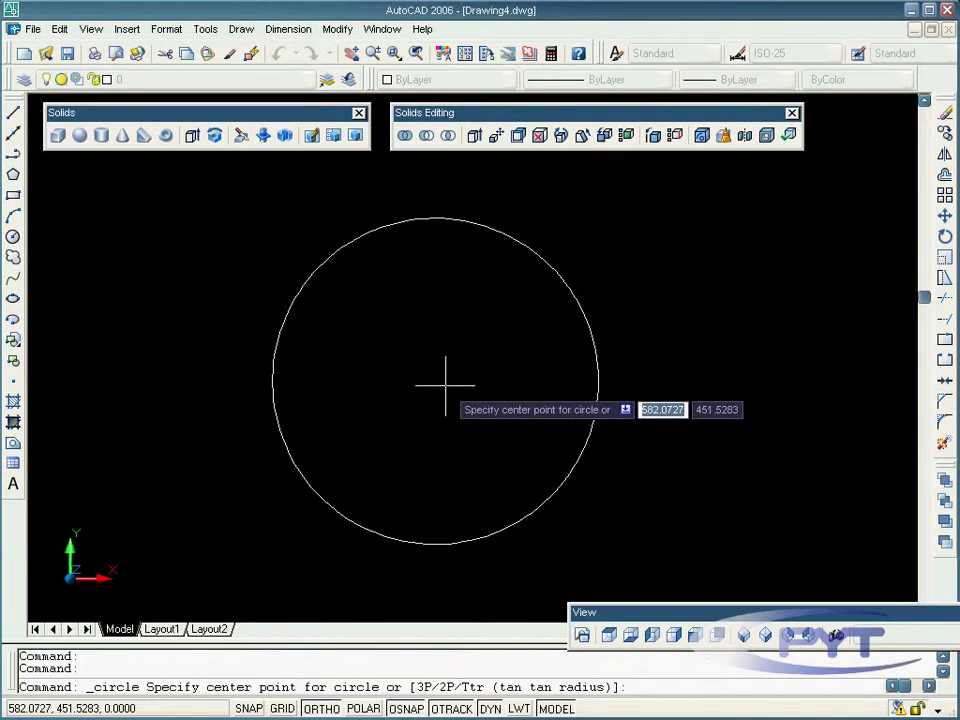
pyautogui.rightClick(407, 710)
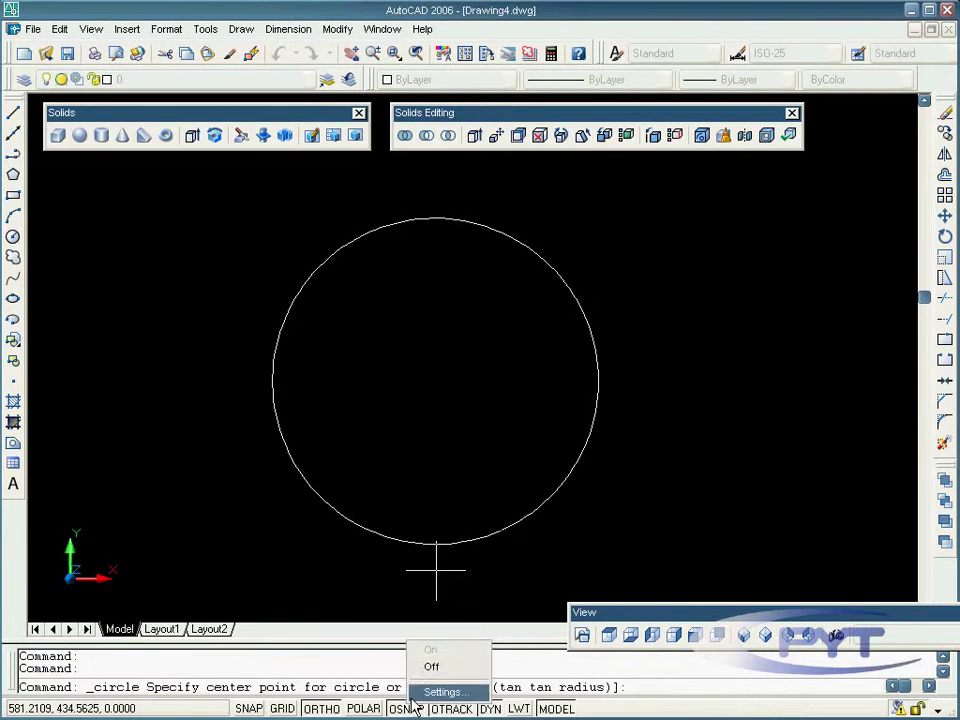
pyautogui.click(436, 691)
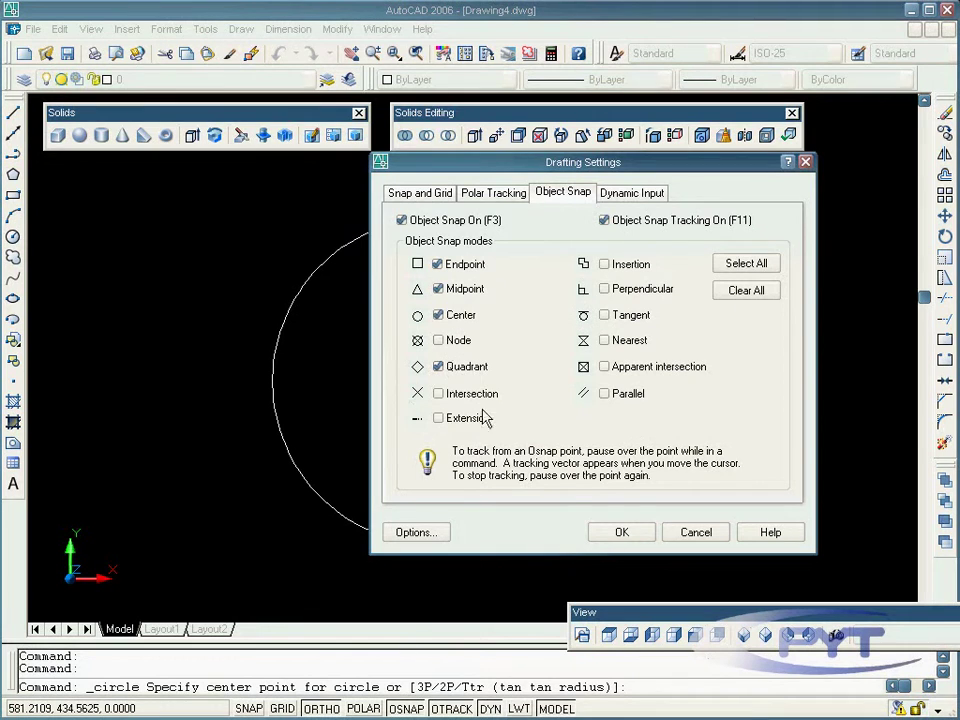
pyautogui.click(620, 533)
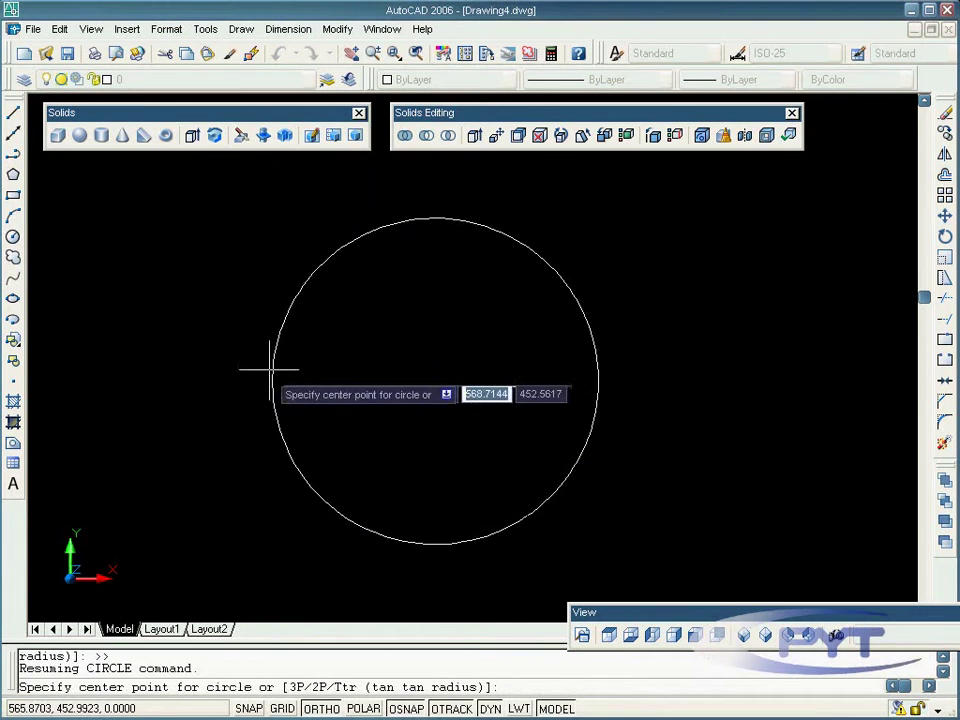
pyautogui.click(438, 381)
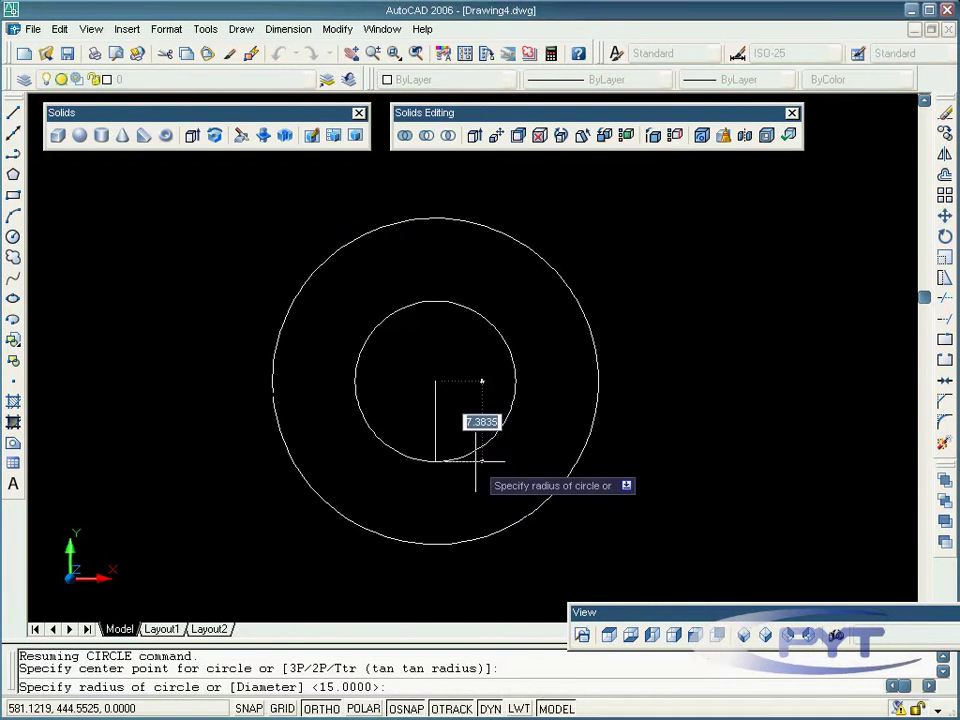
pyautogui.write('13')
pyautogui.press('Return')
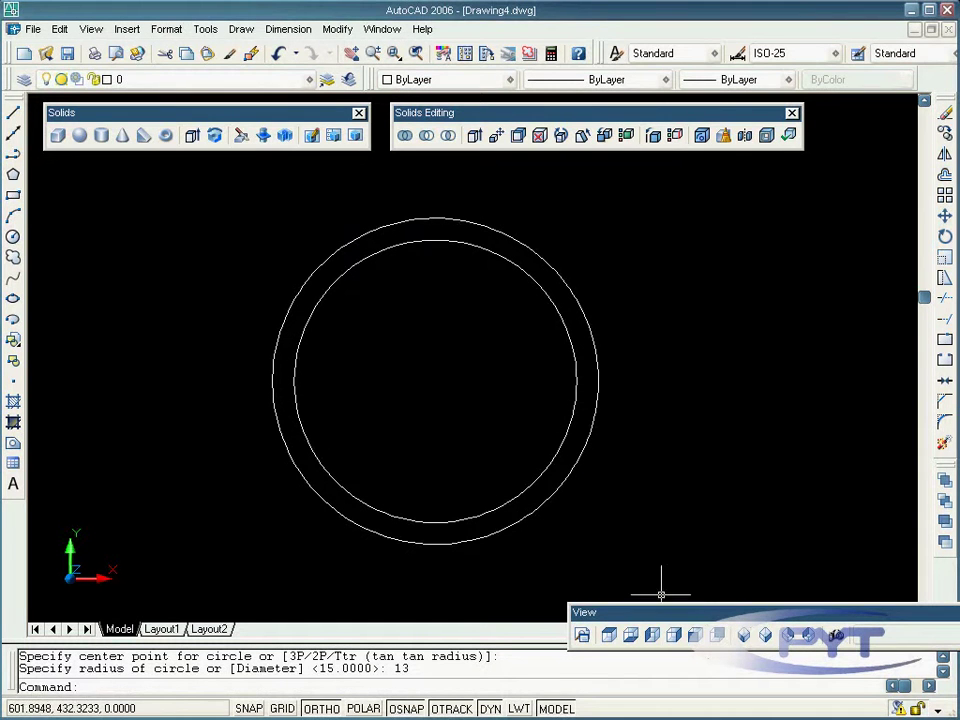
# Step: Extrude the outer circle in the southwest isometric view to a height of 30 with a taper angle of 0
pyautogui.click(744, 640)
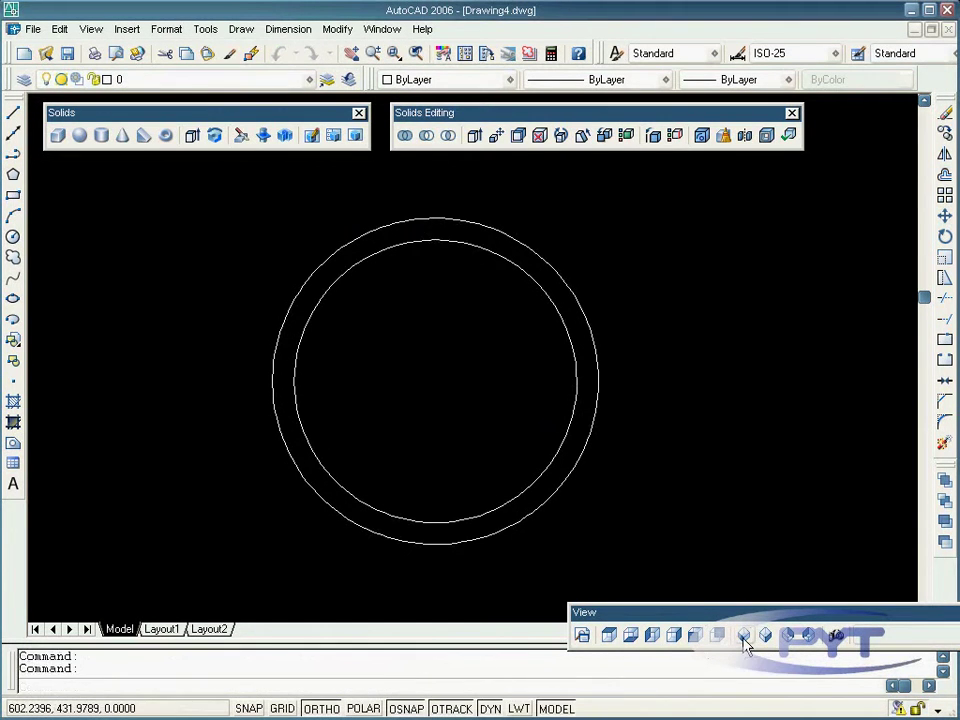
pyautogui.scroll(-4, 611, 463)
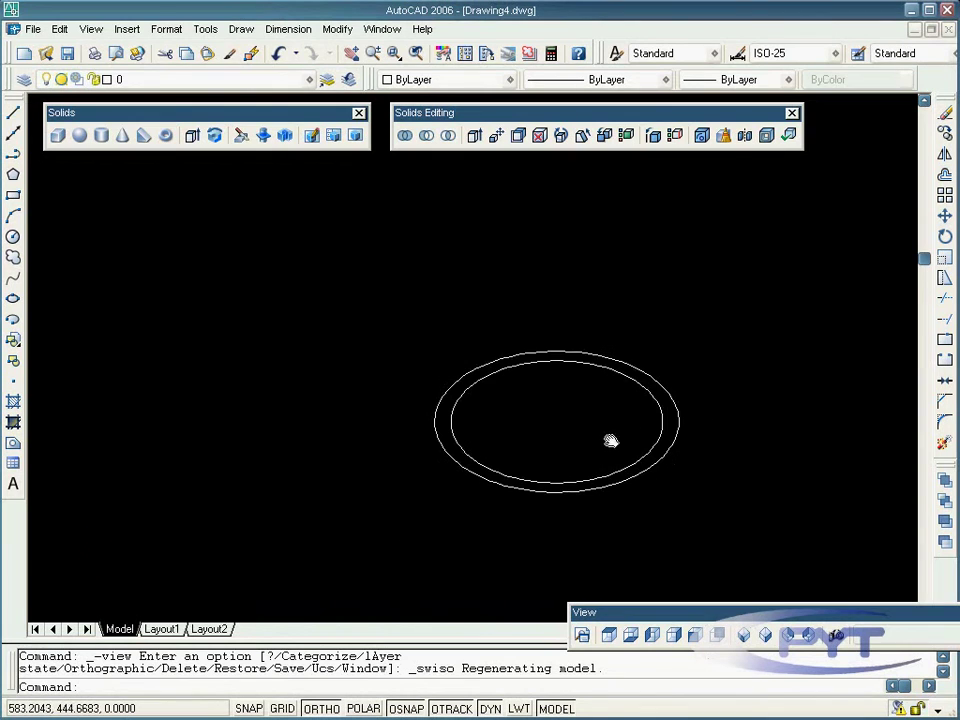
pyautogui.moveTo(611, 441); pyautogui.dragTo(484, 411, button='middle')
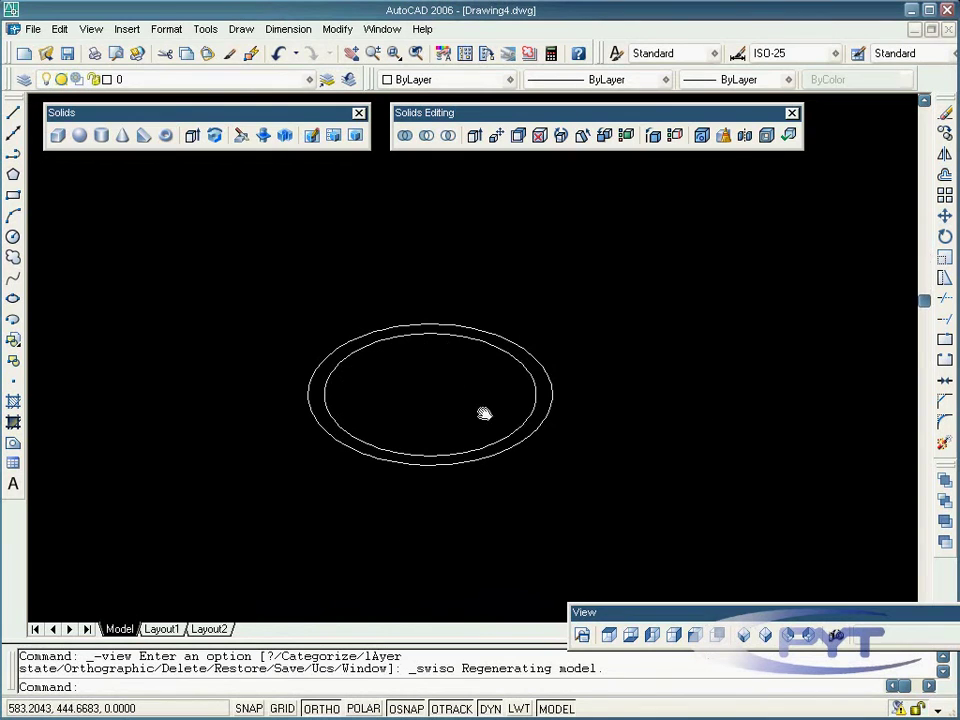
pyautogui.click(192, 137)
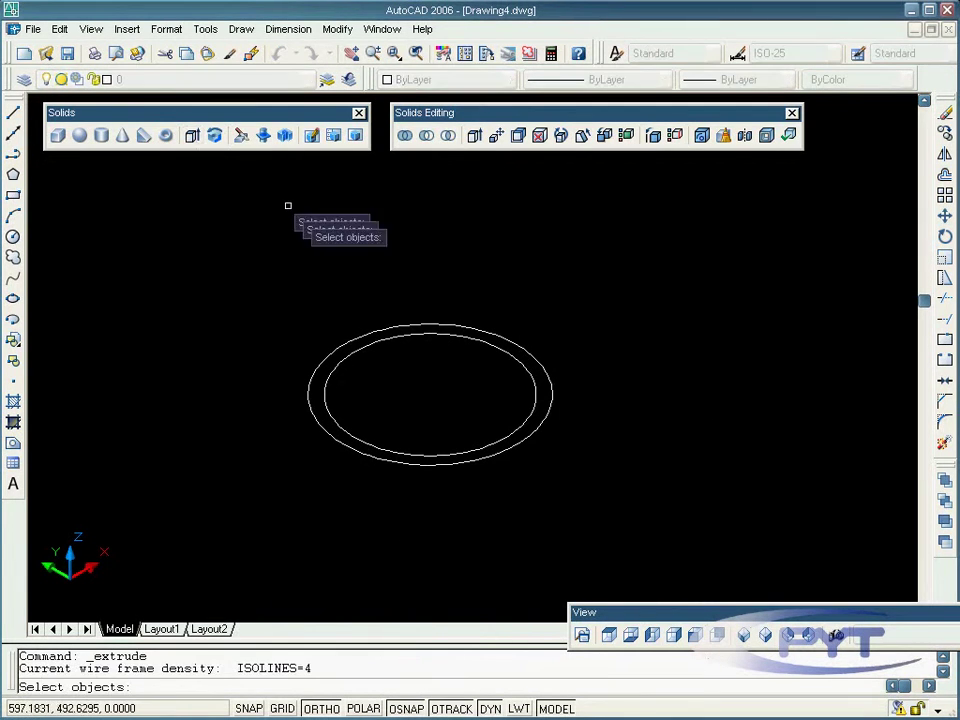
pyautogui.click(447, 325)
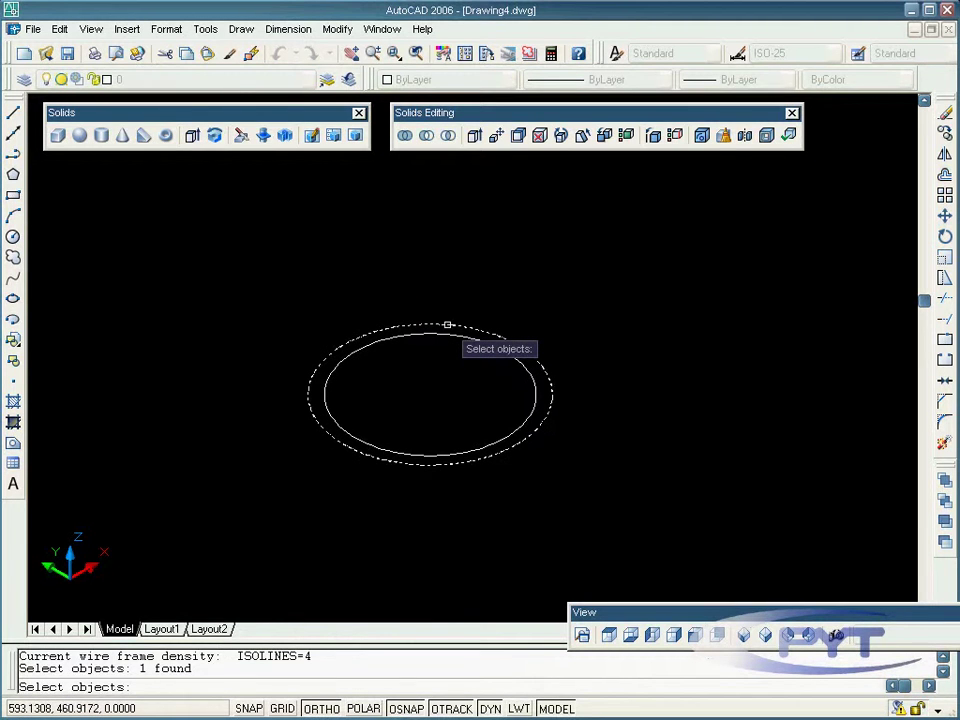
pyautogui.press('Return')
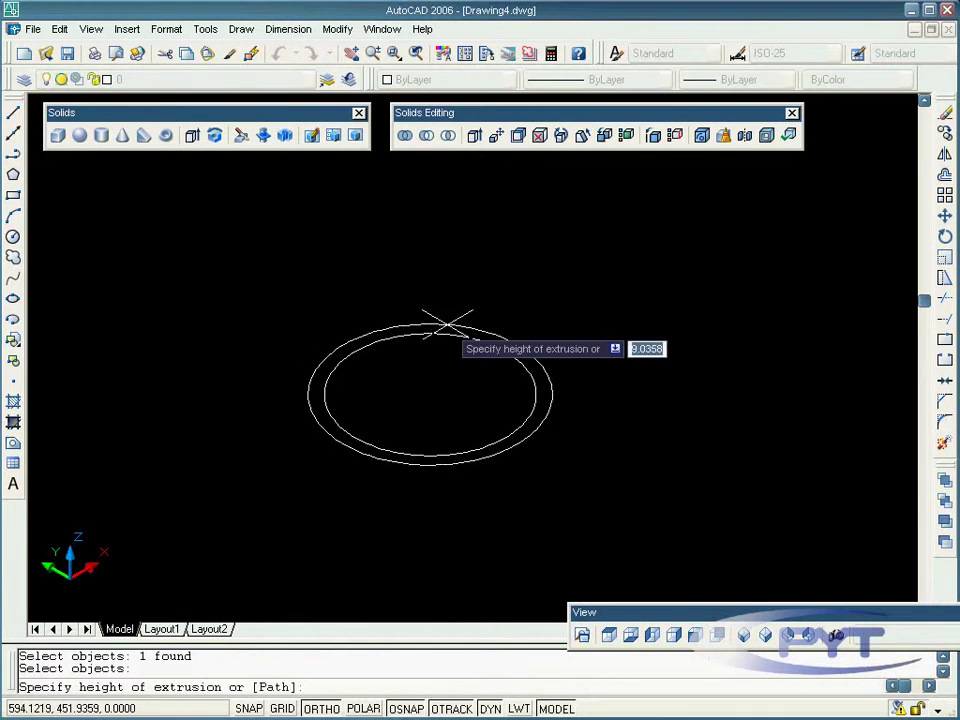
pyautogui.write('30')
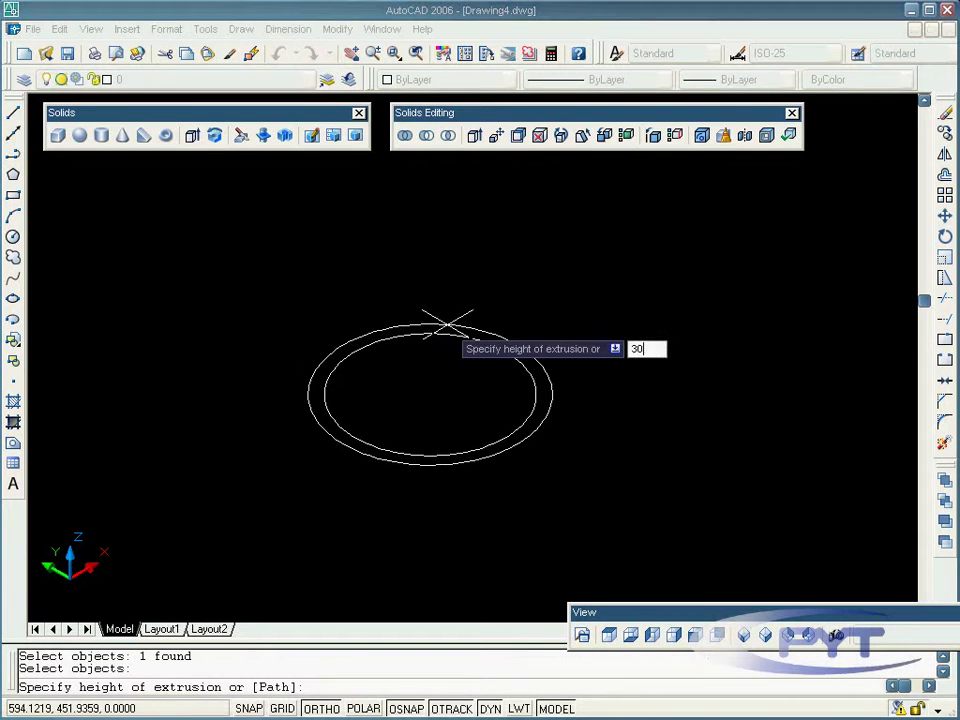
pyautogui.press('Return')
pyautogui.press('Return')
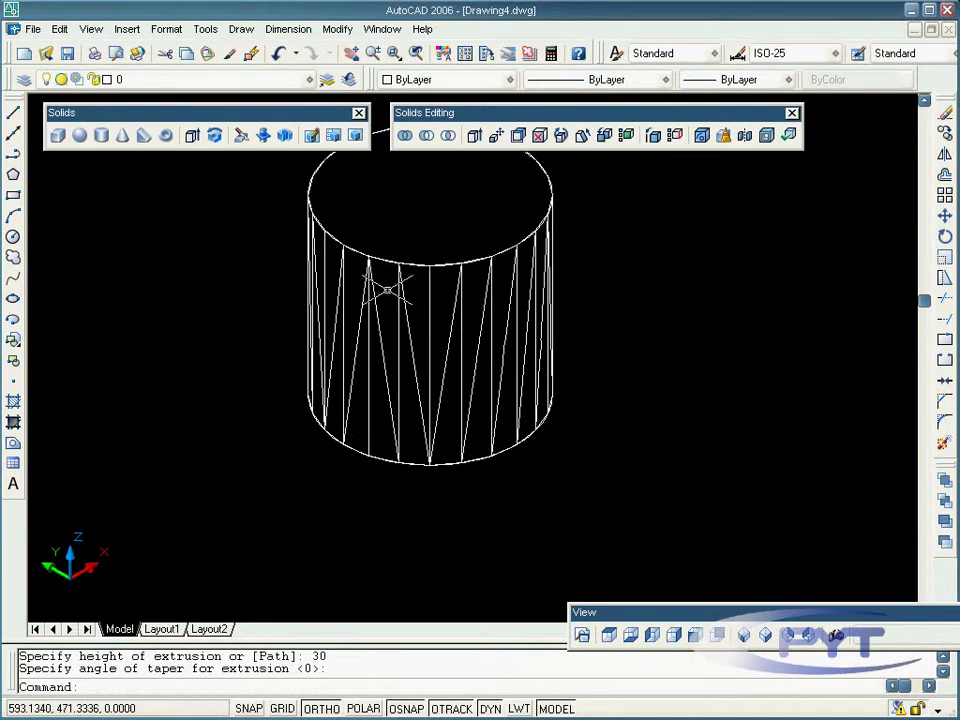
# Step: Display the extruded outer cylinder and inner circle in 2D Wireframe mode
pyautogui.click(90, 29)
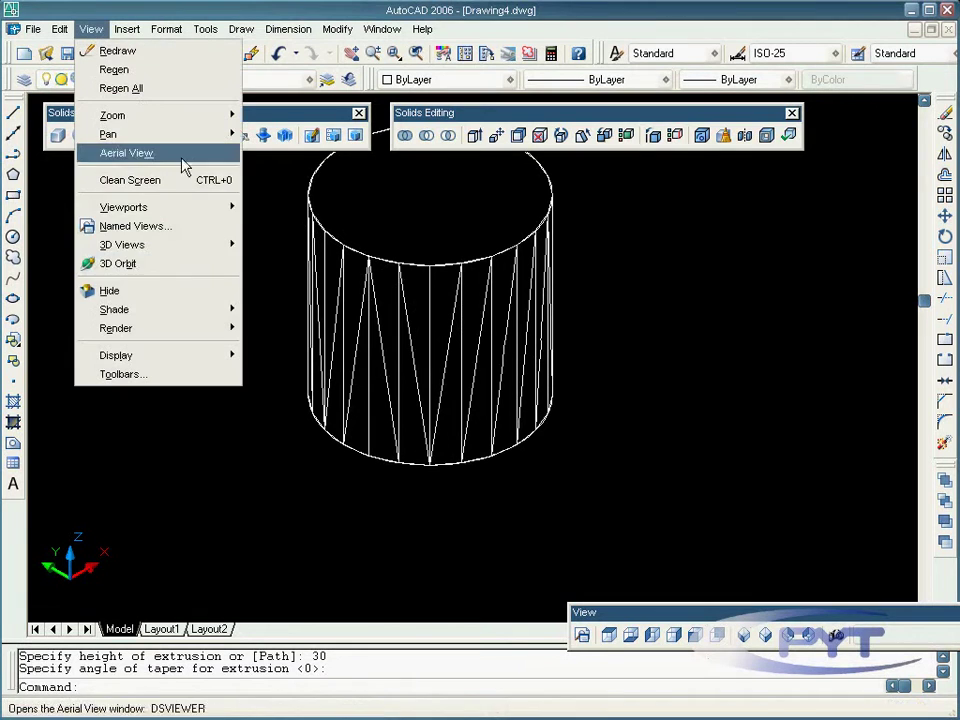
pyautogui.moveTo(218, 309)
pyautogui.click(262, 307)
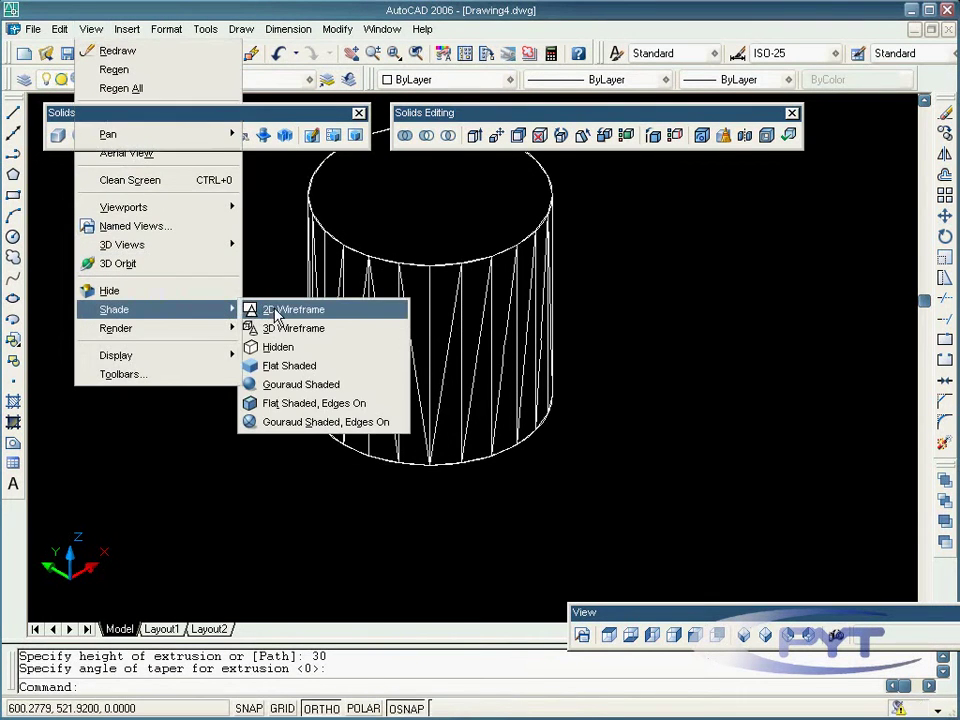
# Step: Try extruding the inner circle to a height of 15, and undo that extrusion
pyautogui.moveTo(428, 306); pyautogui.dragTo(385, 410, button='middle')
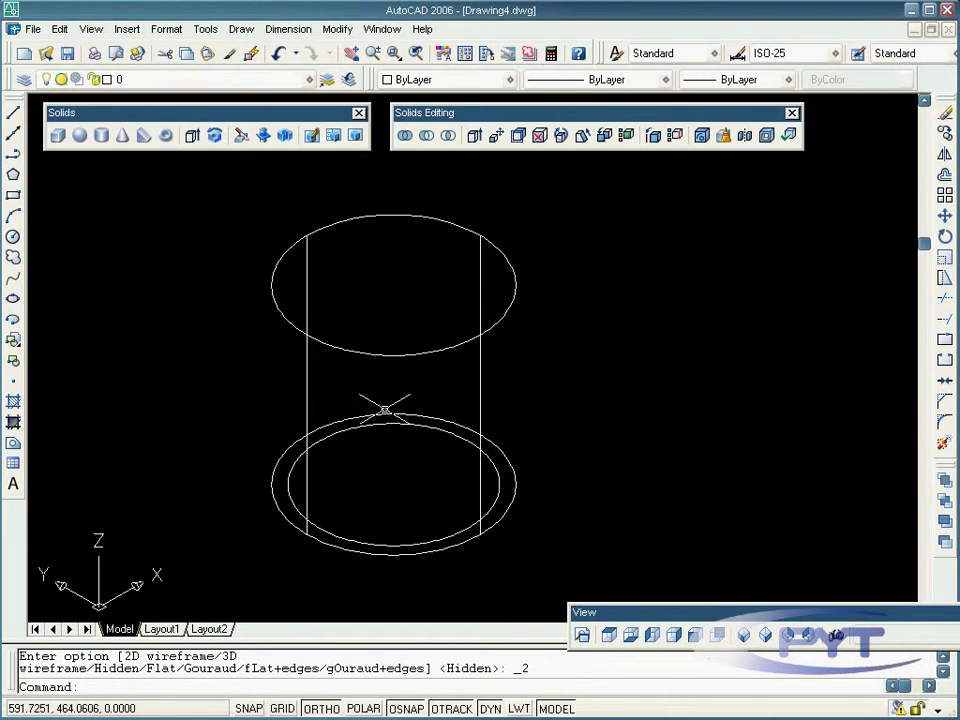
pyautogui.click(192, 135)
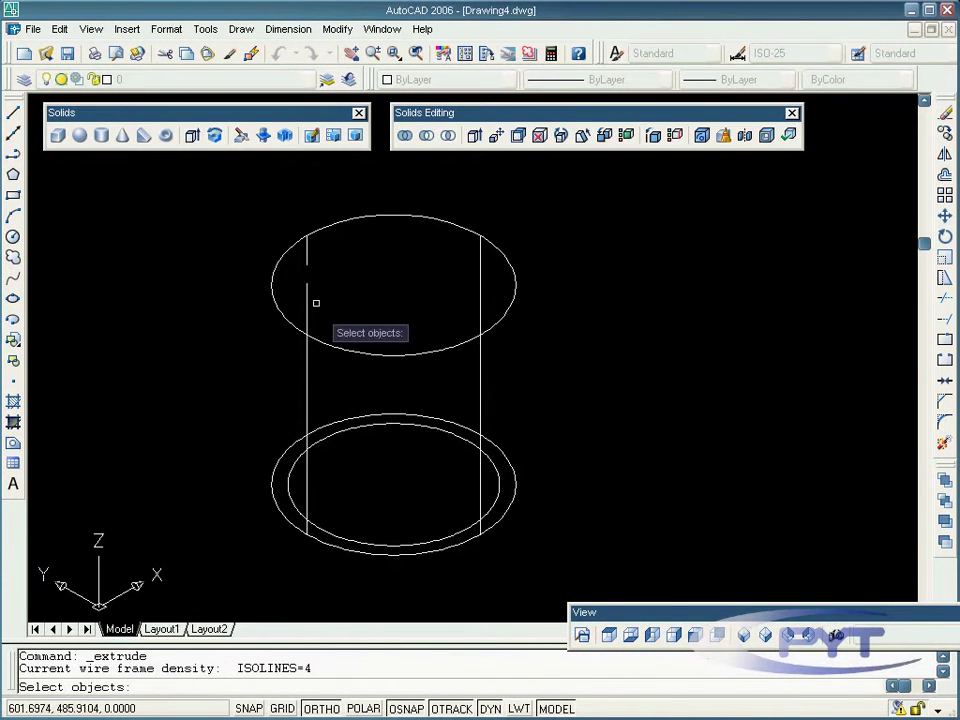
pyautogui.click(364, 426)
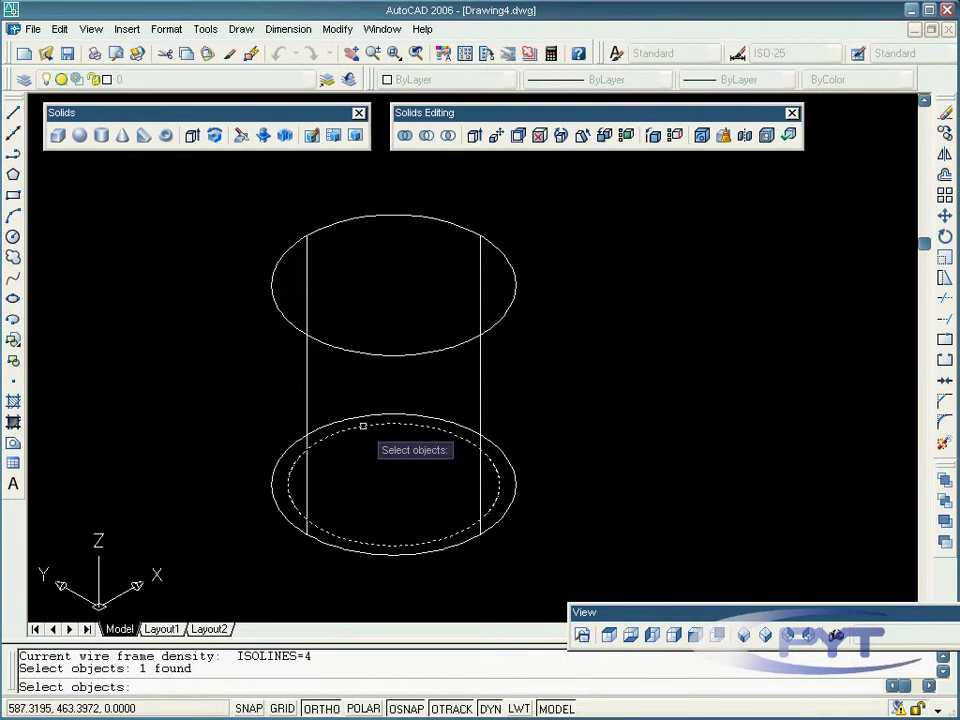
pyautogui.press('Return')
pyautogui.write('1')
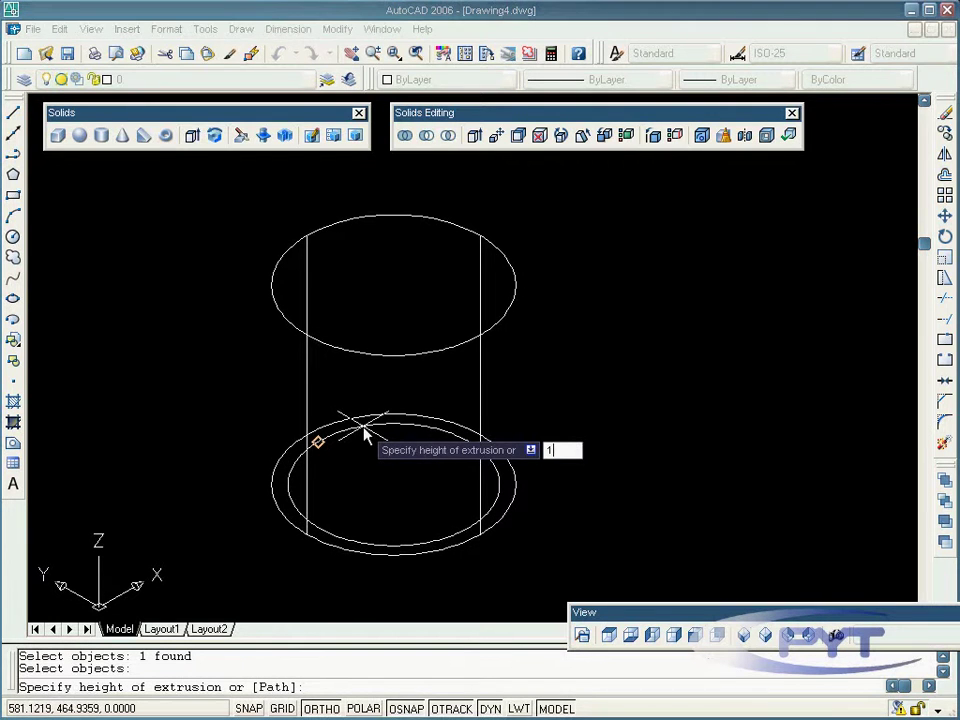
pyautogui.write('5')
pyautogui.press('Return')
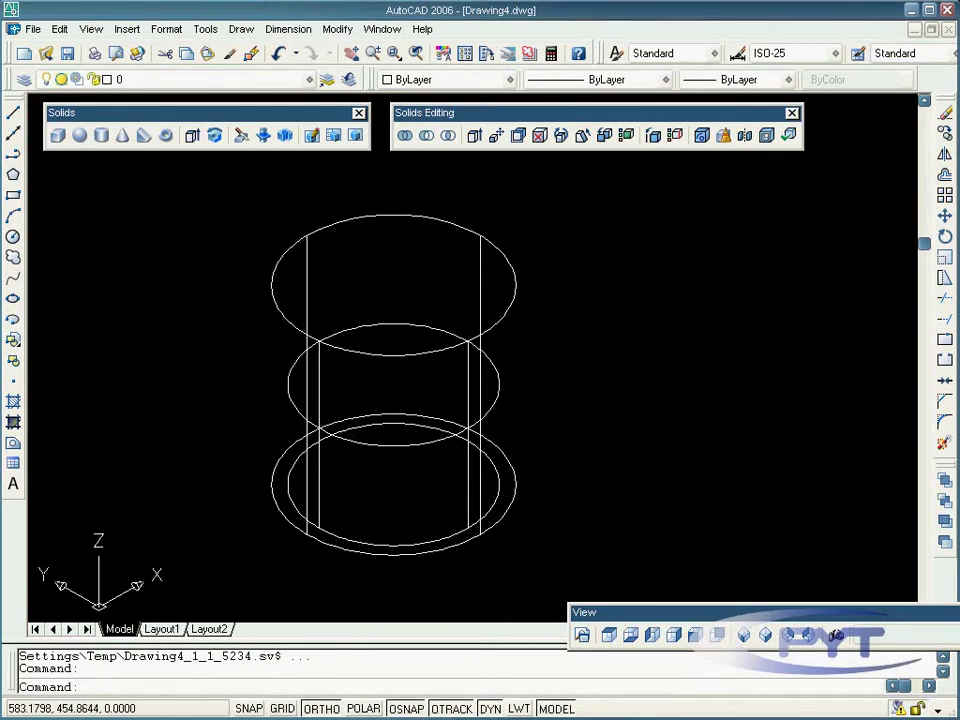
pyautogui.click(409, 448)
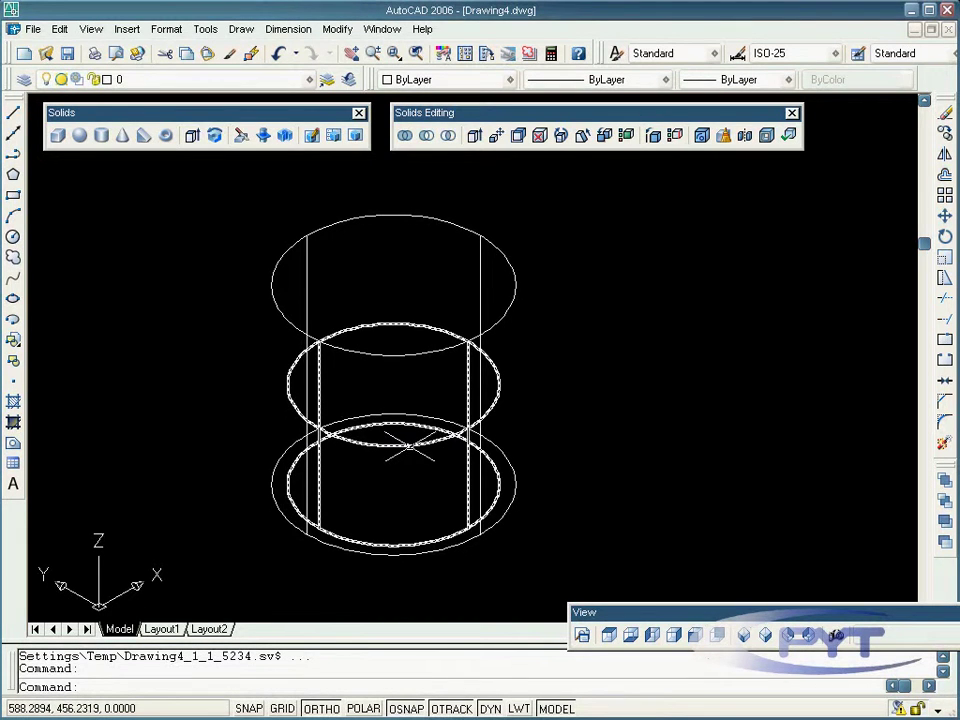
pyautogui.click(408, 448)
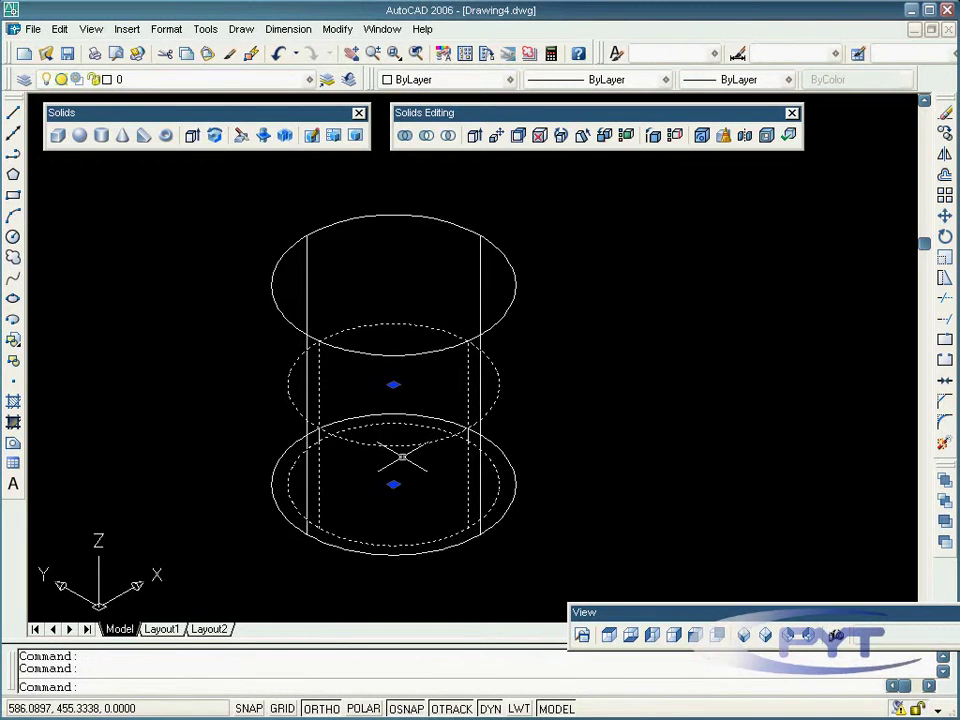
pyautogui.hotkey('ctrl', 'z')
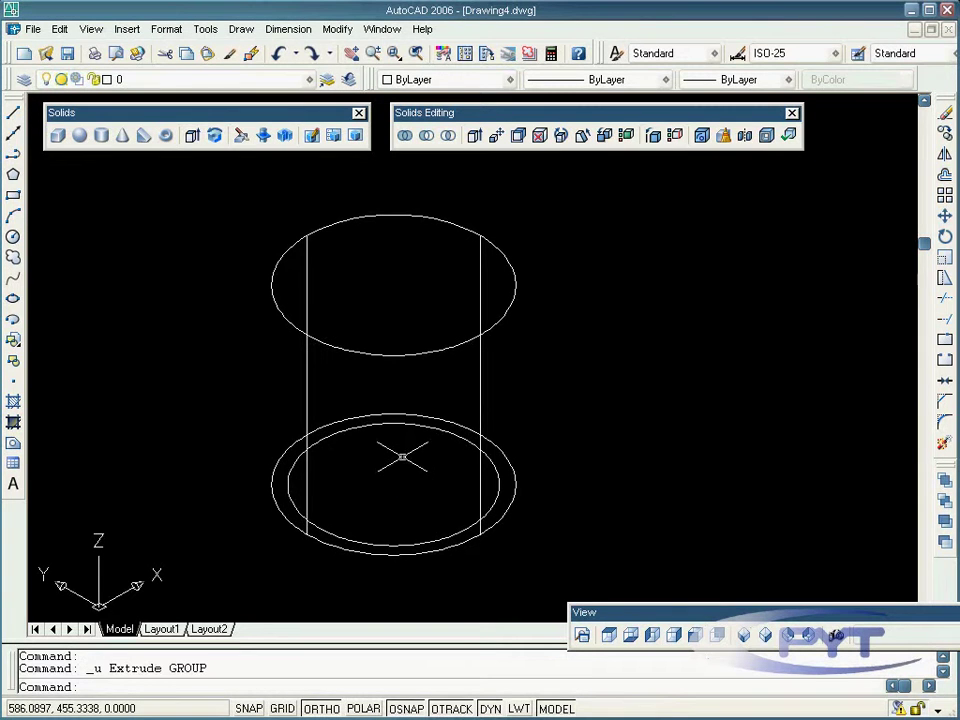
# Step: Extrude the inner circle to a height of 30 with a taper angle of 0
pyautogui.click(196, 138)
pyautogui.click(367, 427)
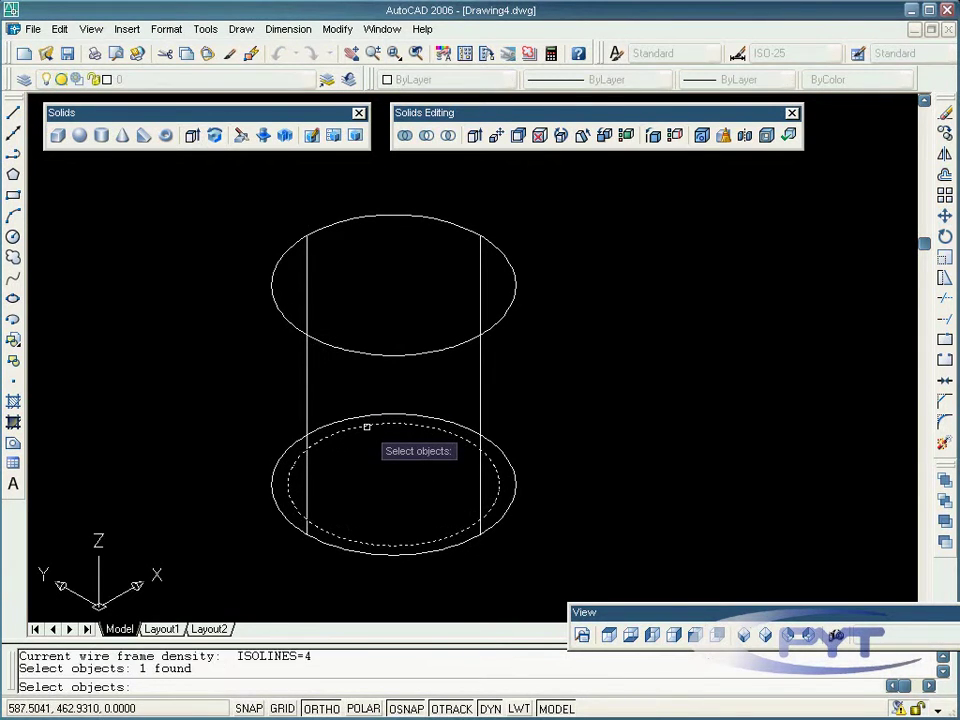
pyautogui.press('Return')
pyautogui.write('30')
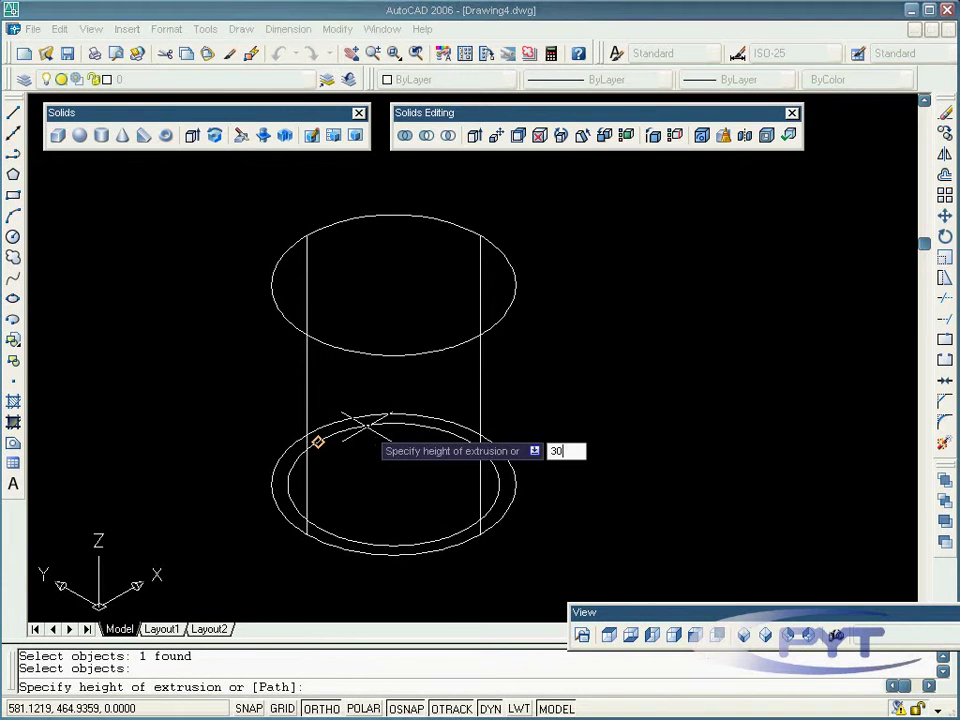
pyautogui.press('Return')
pyautogui.press('Return')
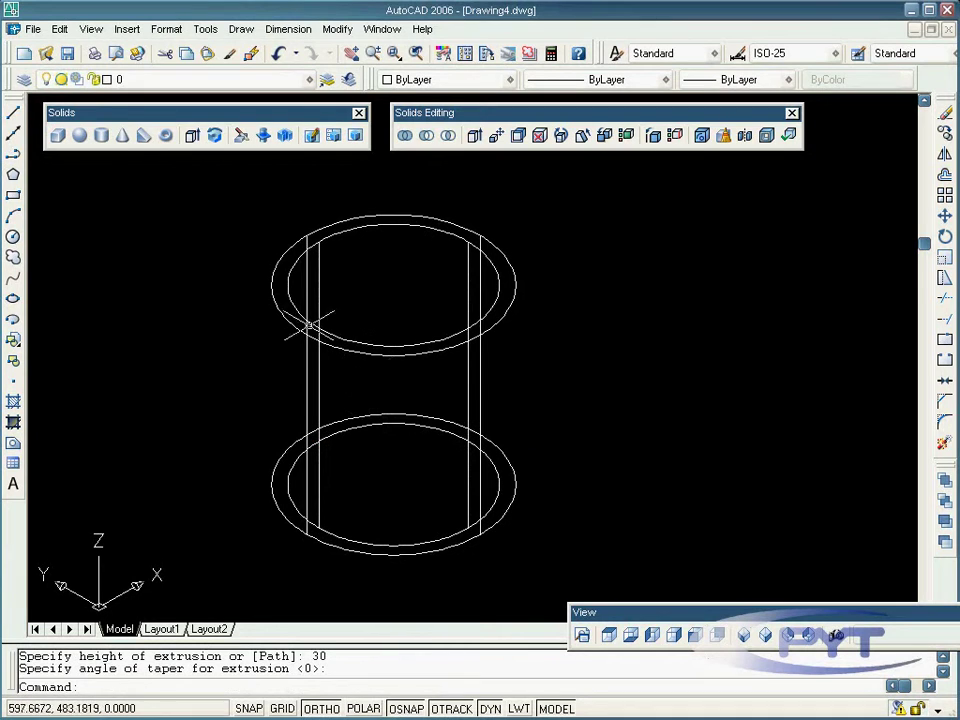
# Step: Examine the two concentric cylinders in Flat Shaded mode and return the display to 2D Wireframe
pyautogui.click(91, 29)
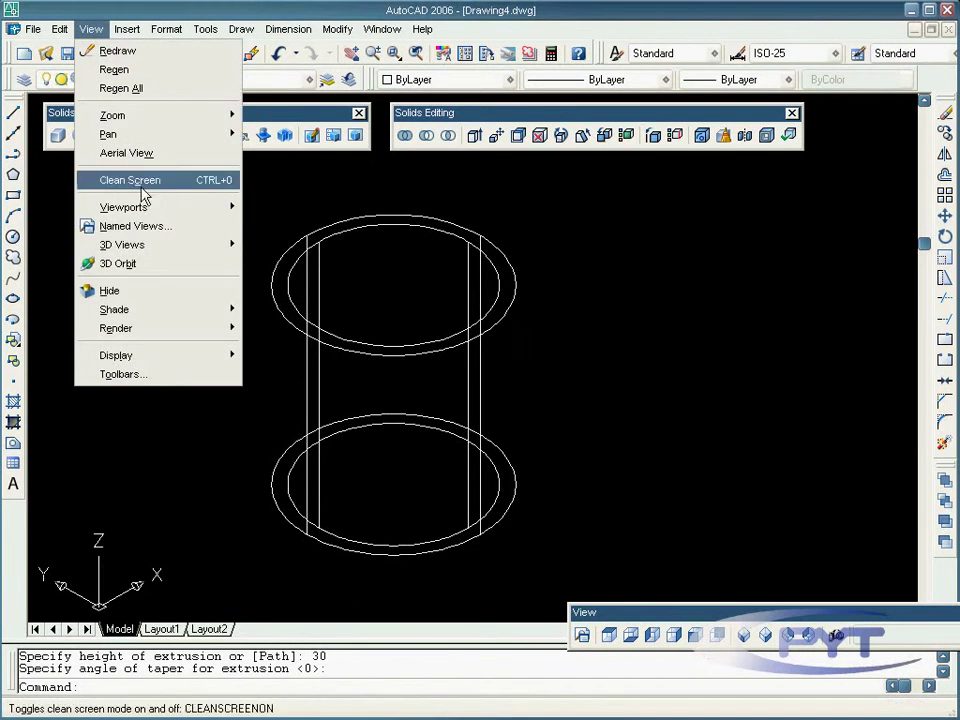
pyautogui.moveTo(224, 311)
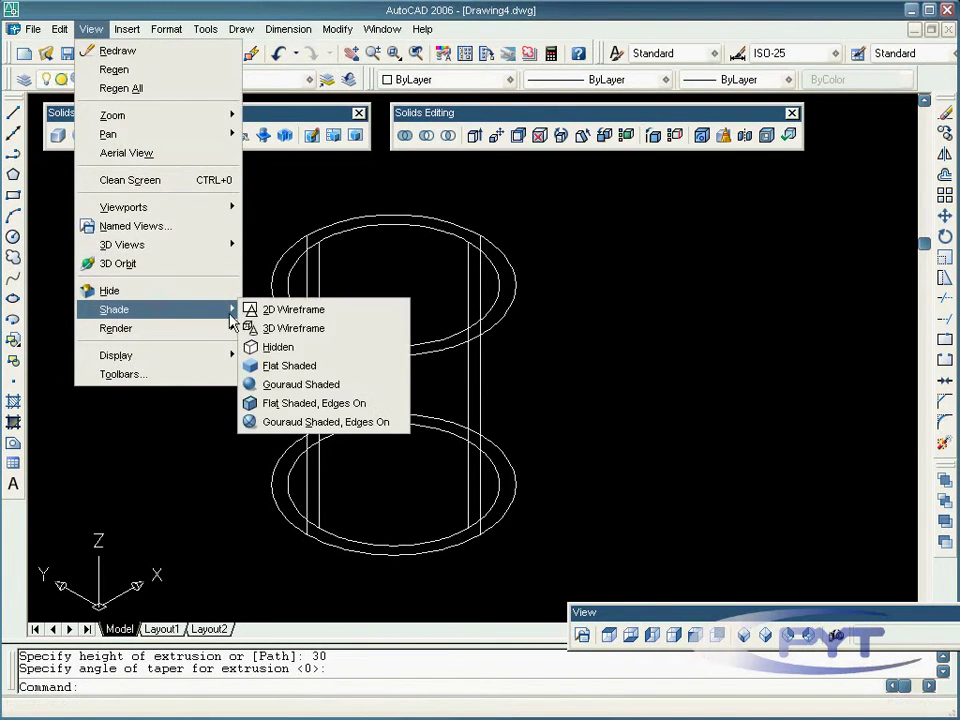
pyautogui.click(307, 367)
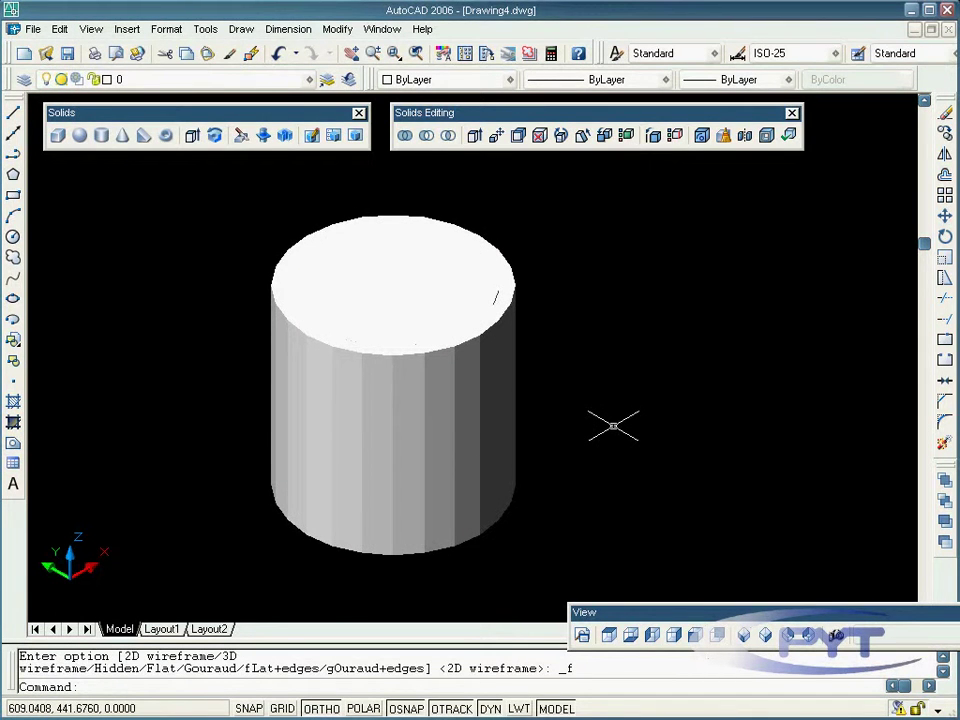
pyautogui.click(505, 313)
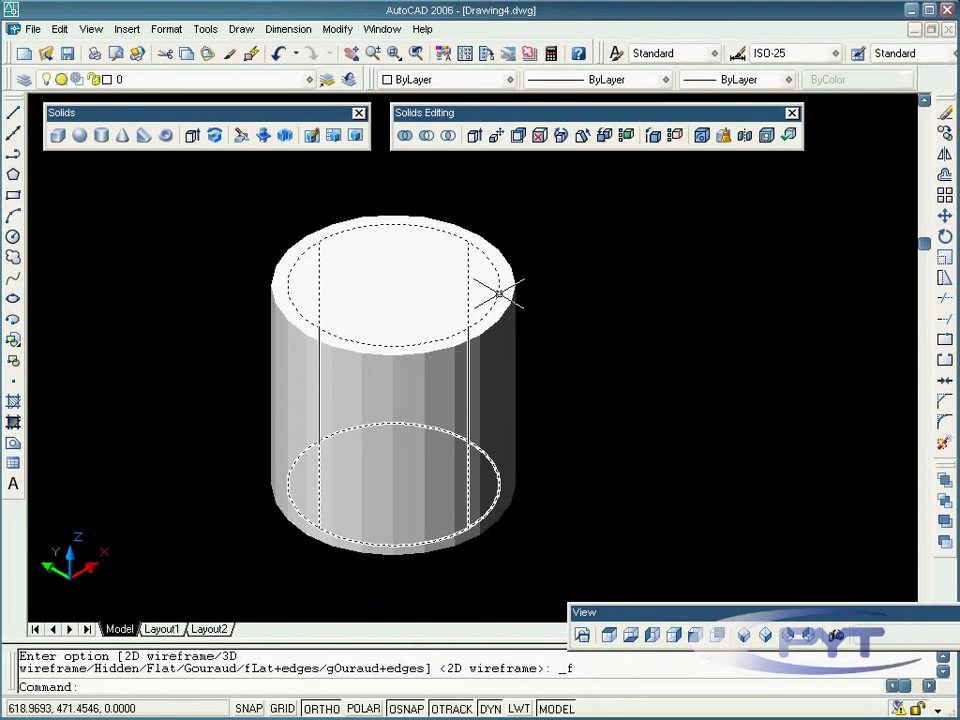
pyautogui.click(91, 29)
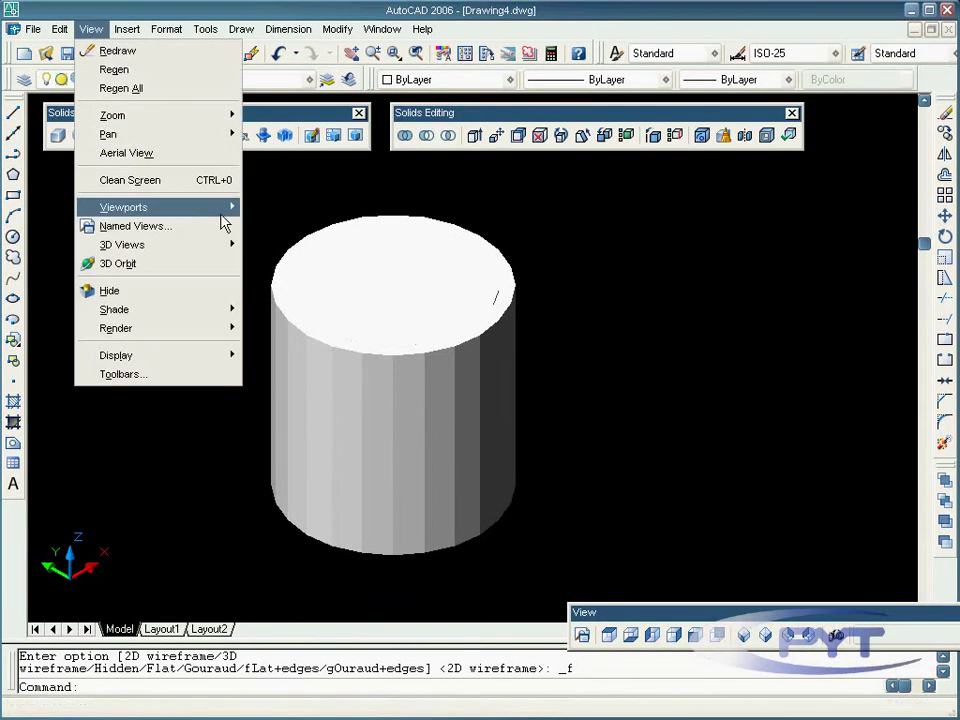
pyautogui.moveTo(225, 310)
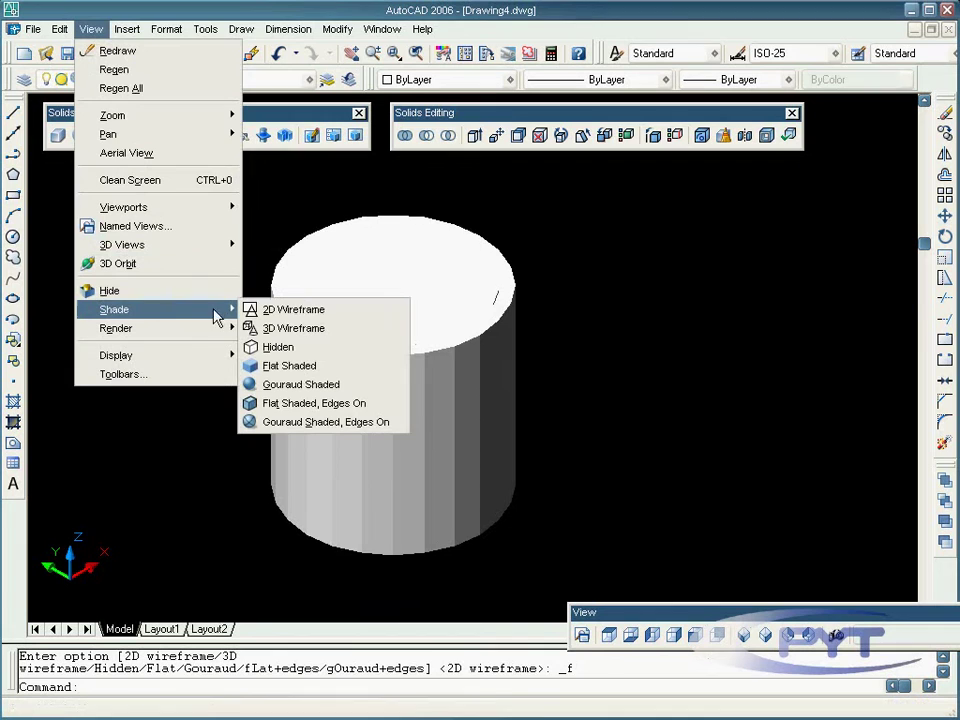
pyautogui.click(268, 316)
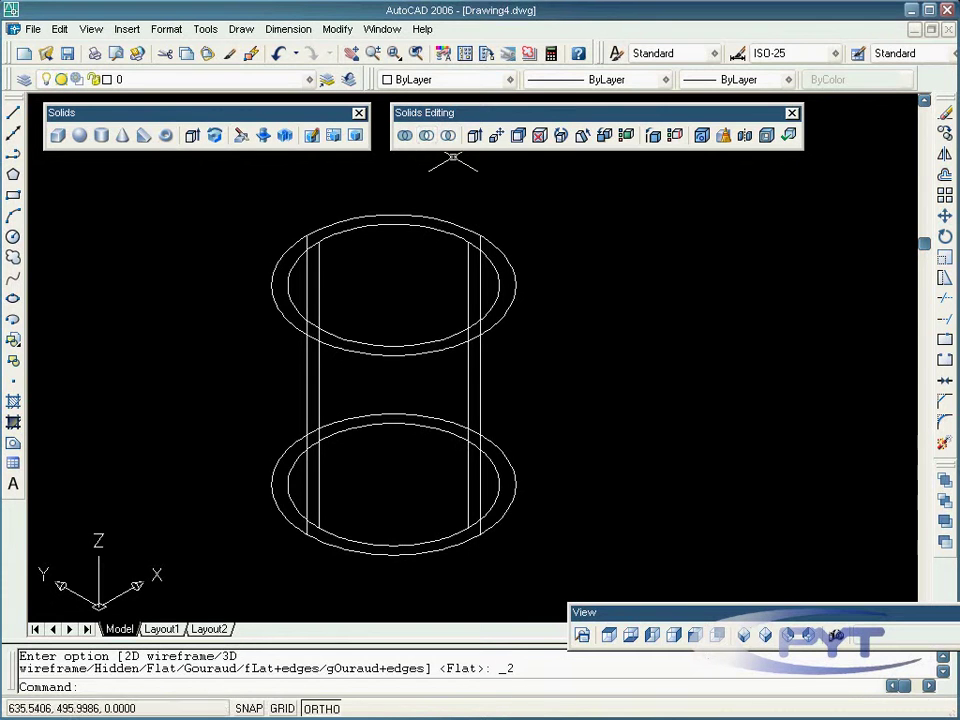
# Step: Subtract the inner cylinder from the outer cylinder to make a hollow tube
pyautogui.click(427, 136)
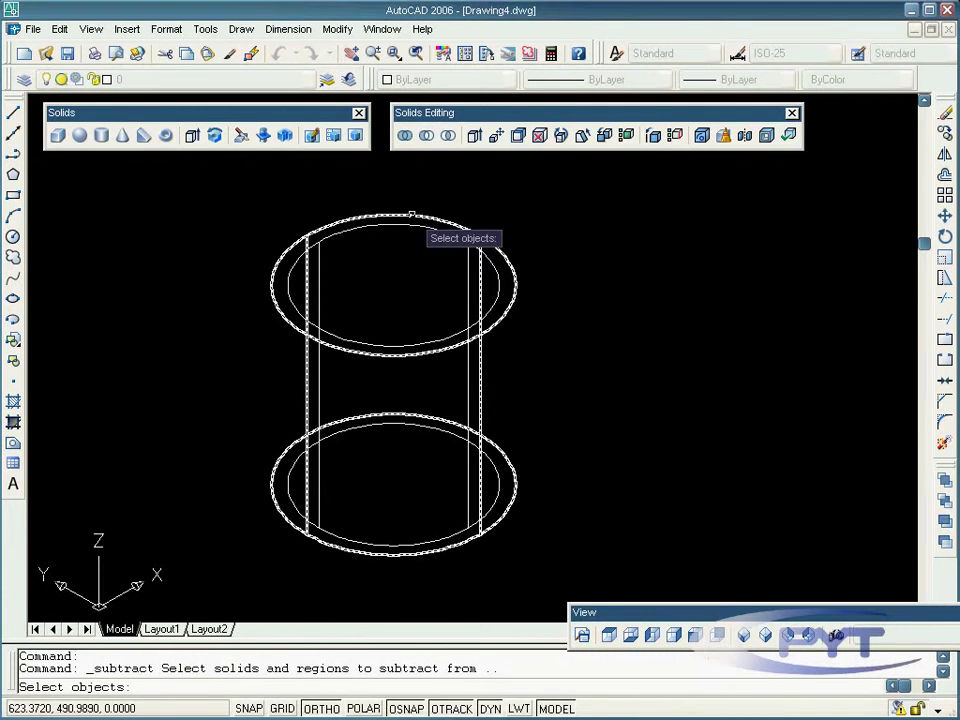
pyautogui.click(411, 214)
pyautogui.press('Return')
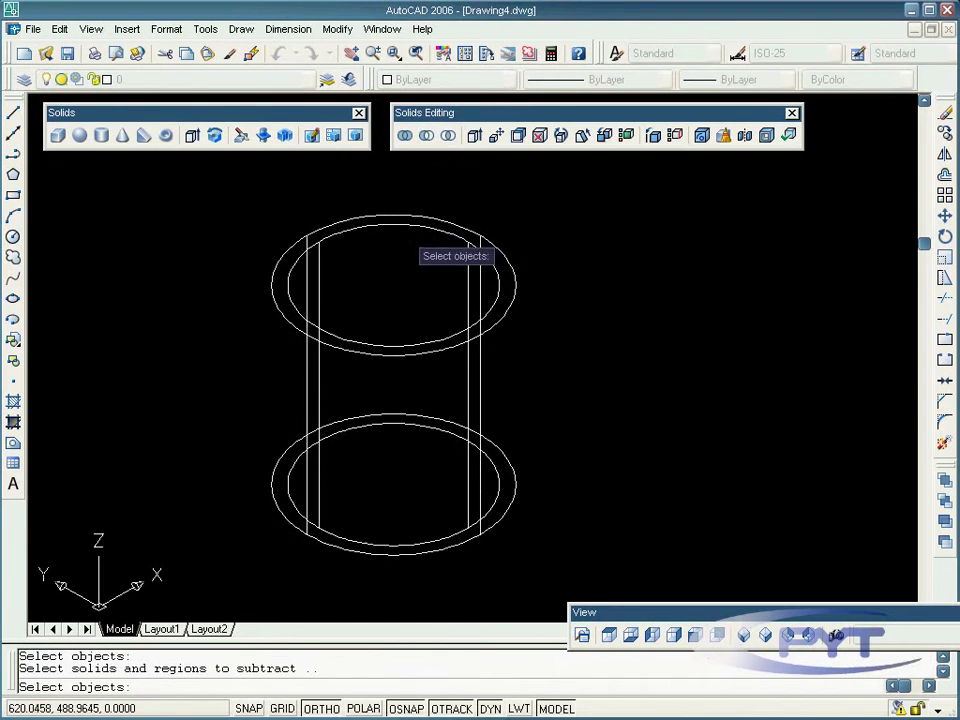
pyautogui.click(400, 225)
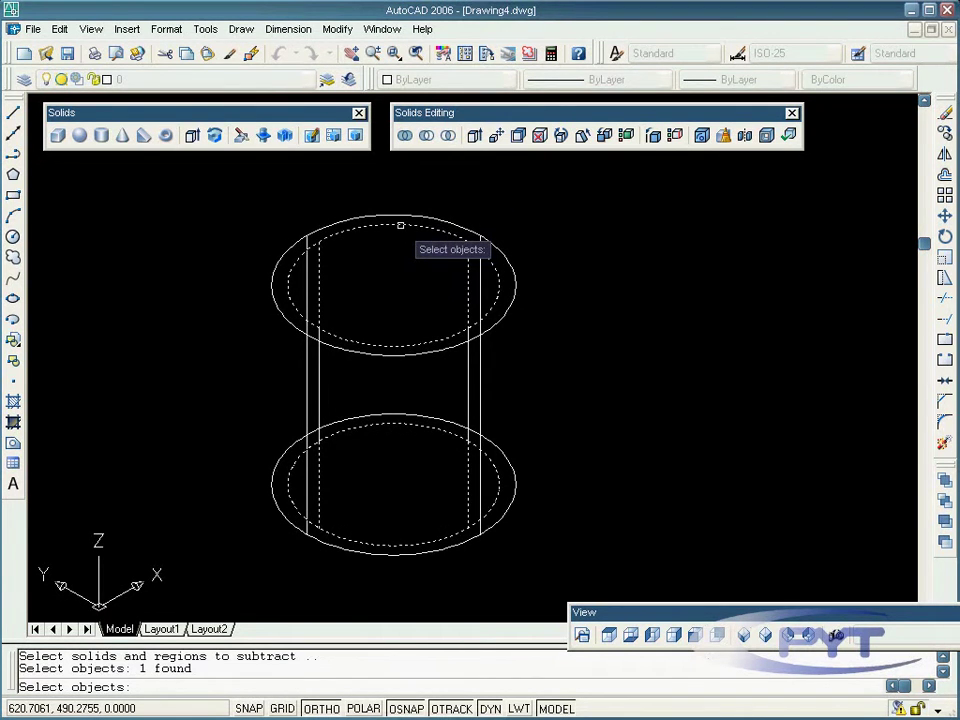
pyautogui.press('Return')
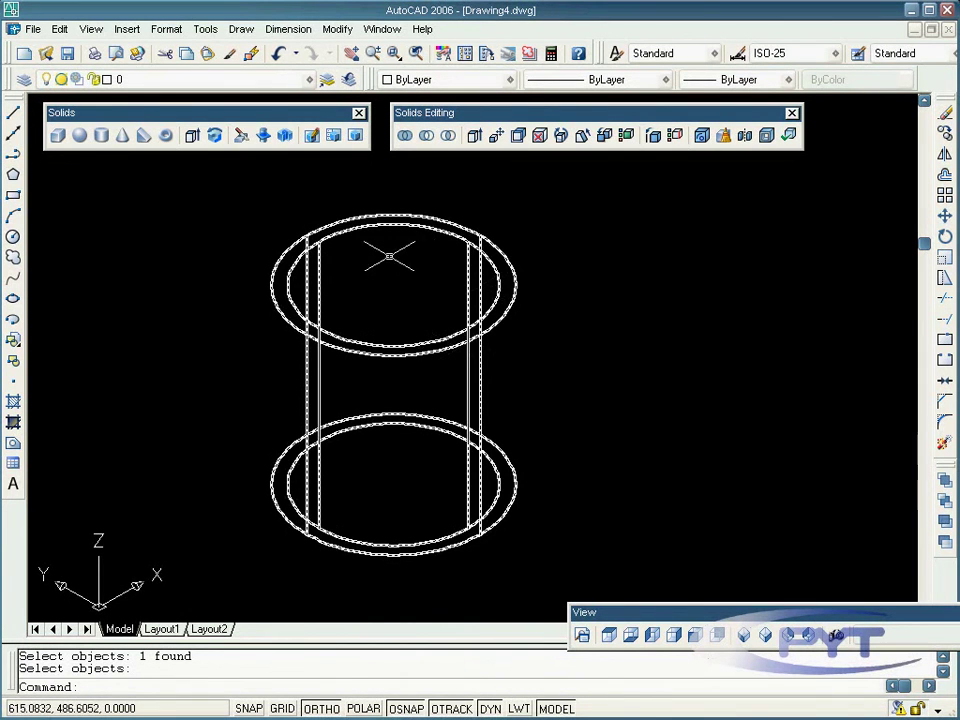
# Step: Display the hollow tube in Hidden mode and in Flat Shaded mode to examine its opening
pyautogui.click(91, 29)
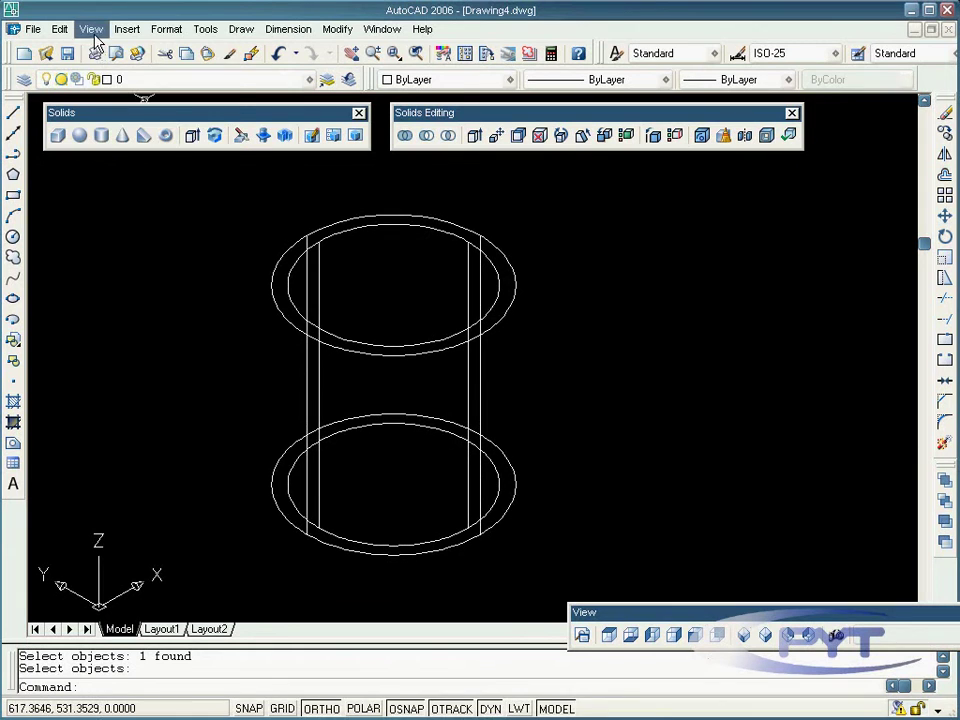
pyautogui.moveTo(206, 312)
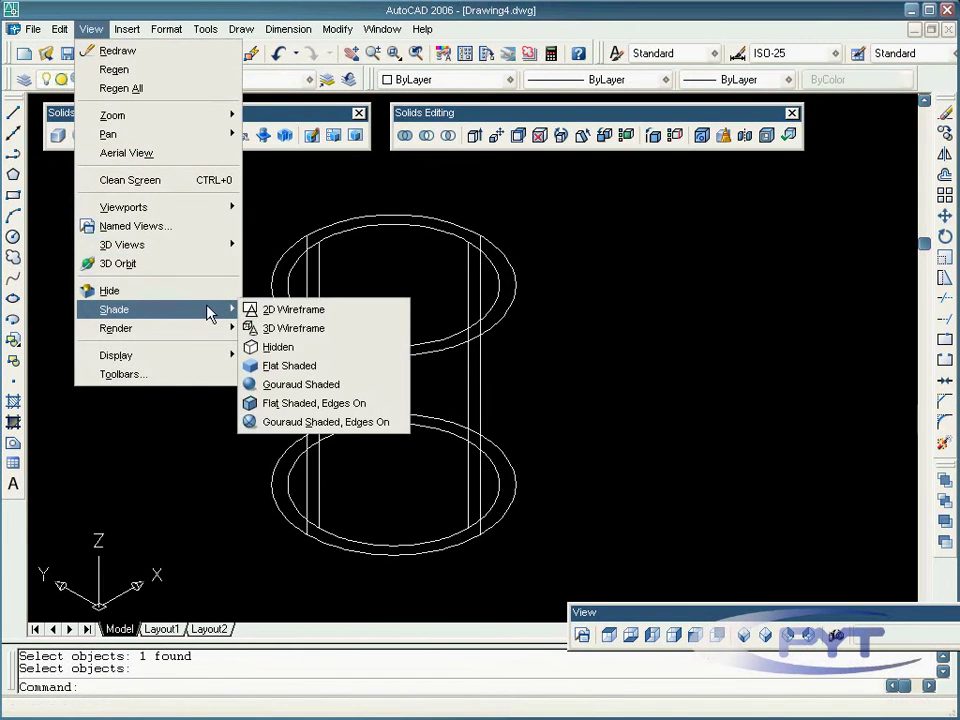
pyautogui.click(295, 346)
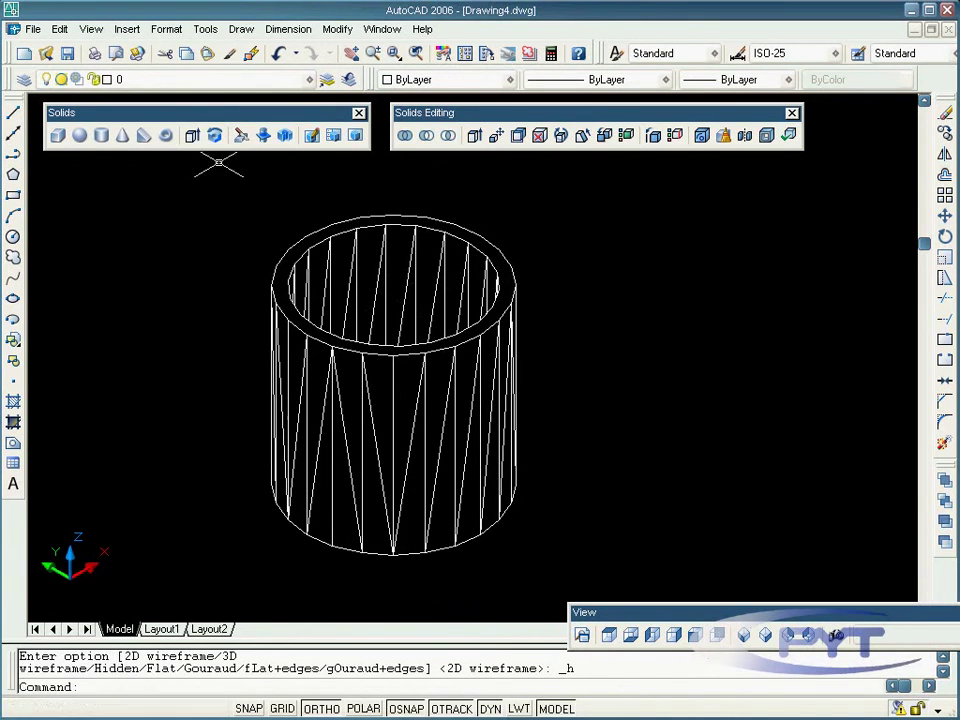
pyautogui.click(90, 29)
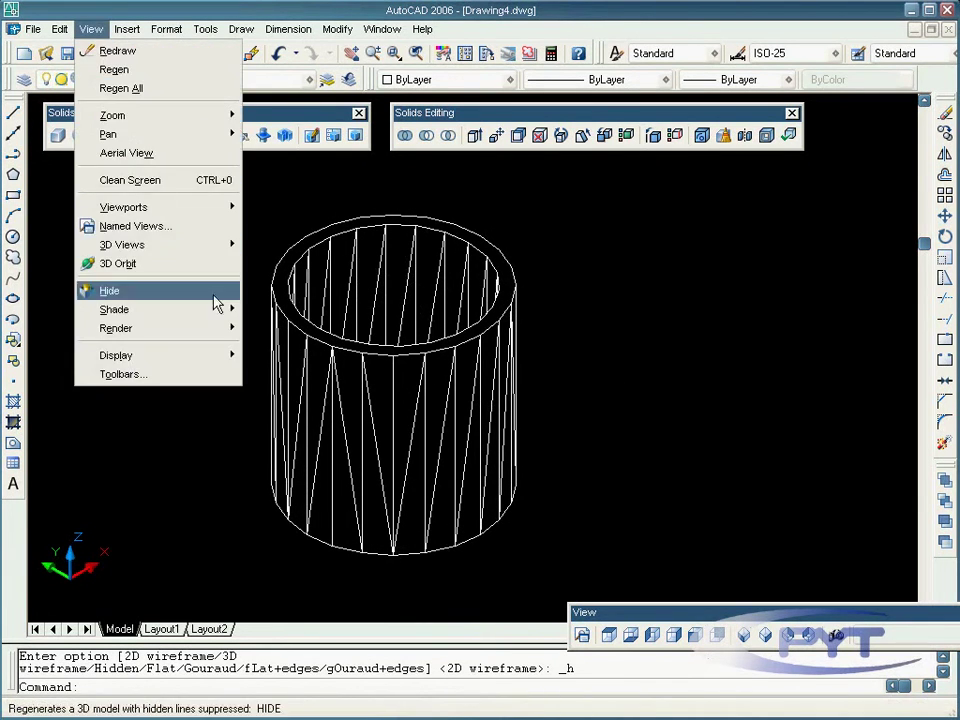
pyautogui.moveTo(150, 309)
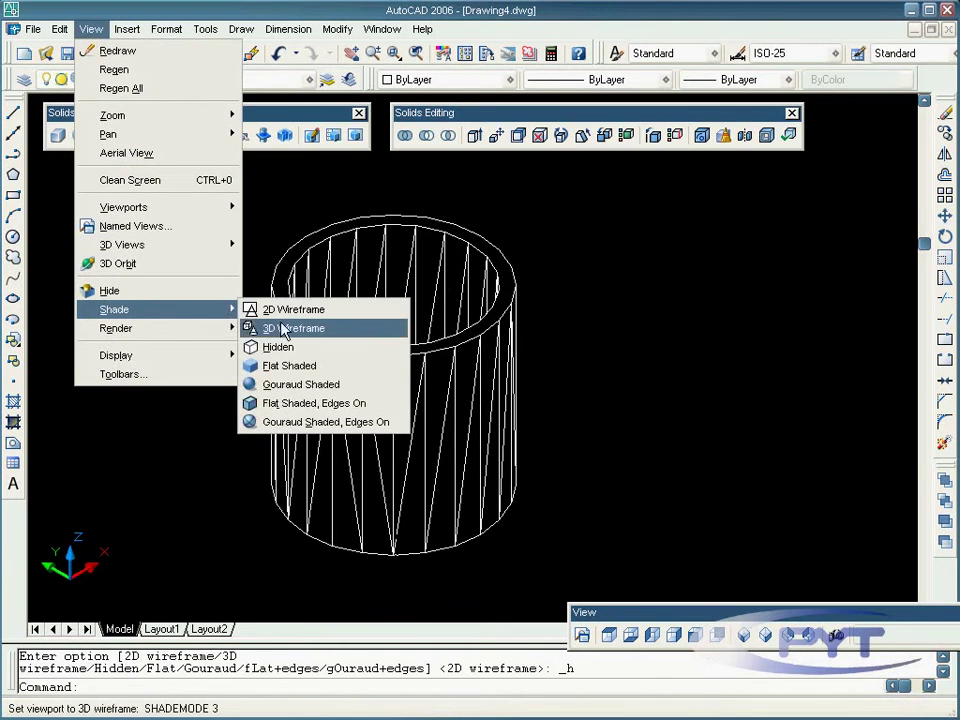
pyautogui.click(327, 366)
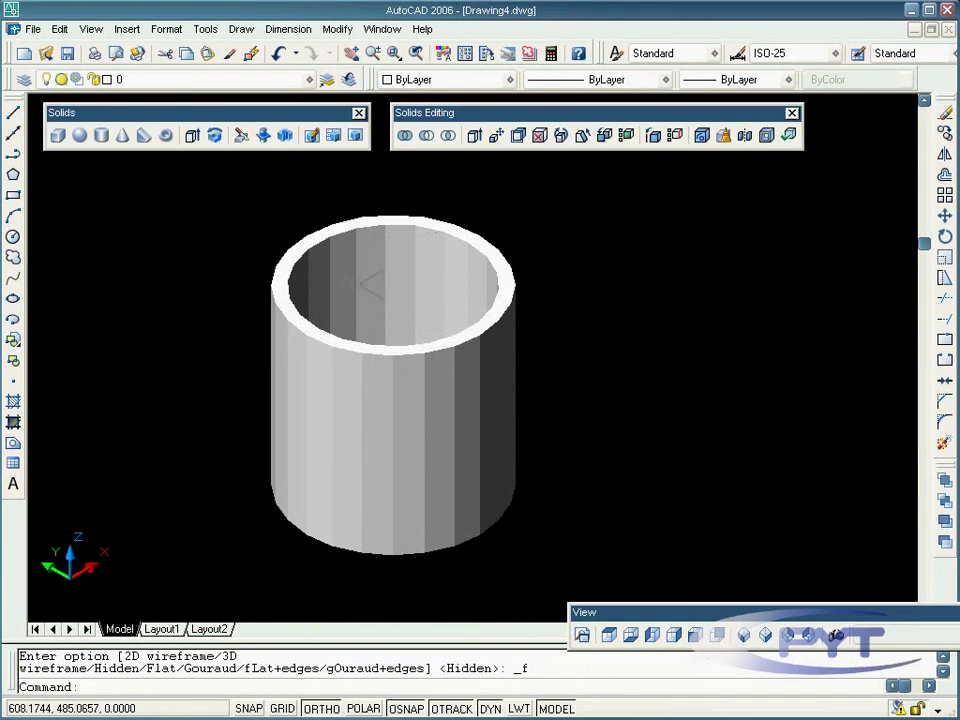
# Step: Inspect the shaded tube from above with 3D Orbit, reset the view and leave the orbit
pyautogui.click(94, 30)
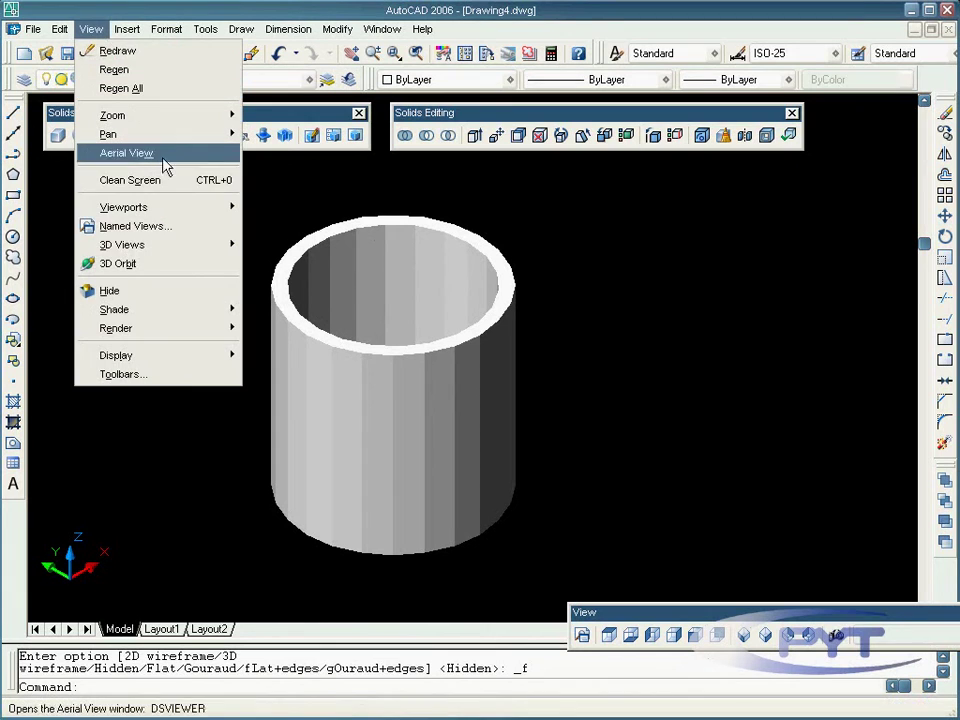
pyautogui.click(186, 264)
pyautogui.moveTo(403, 321); pyautogui.dragTo(448, 347)
pyautogui.rightClick(448, 348)
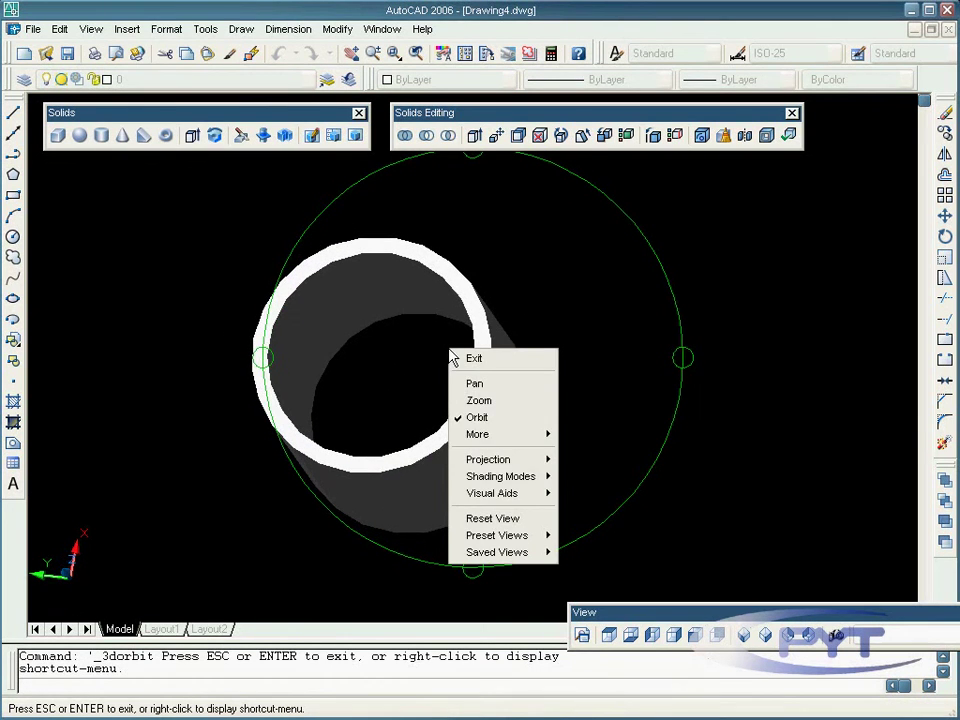
pyautogui.click(522, 519)
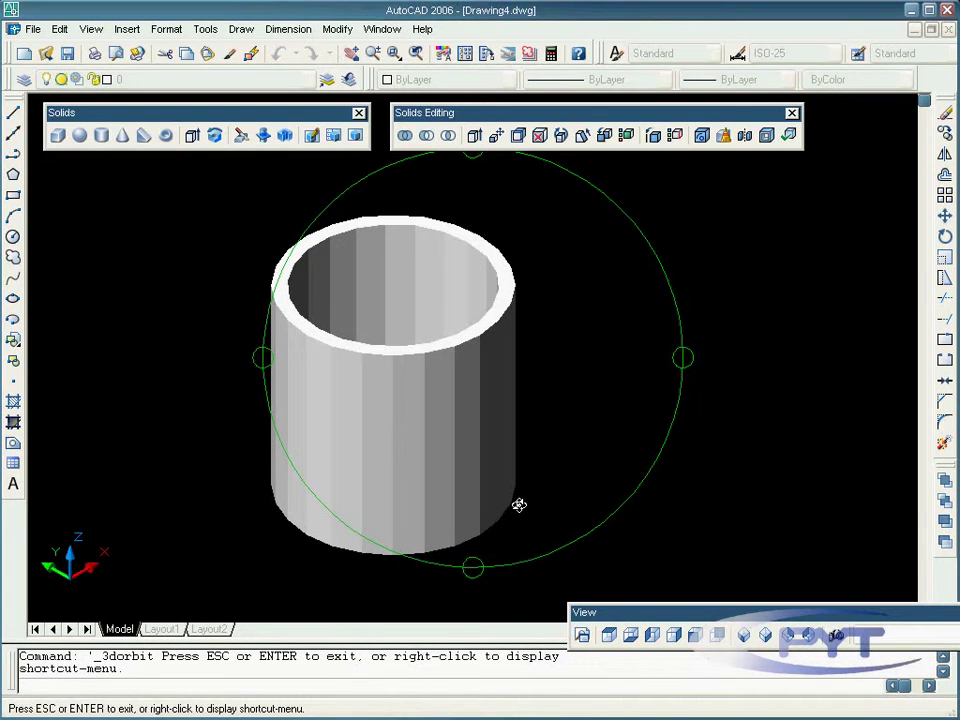
pyautogui.press('Escape')
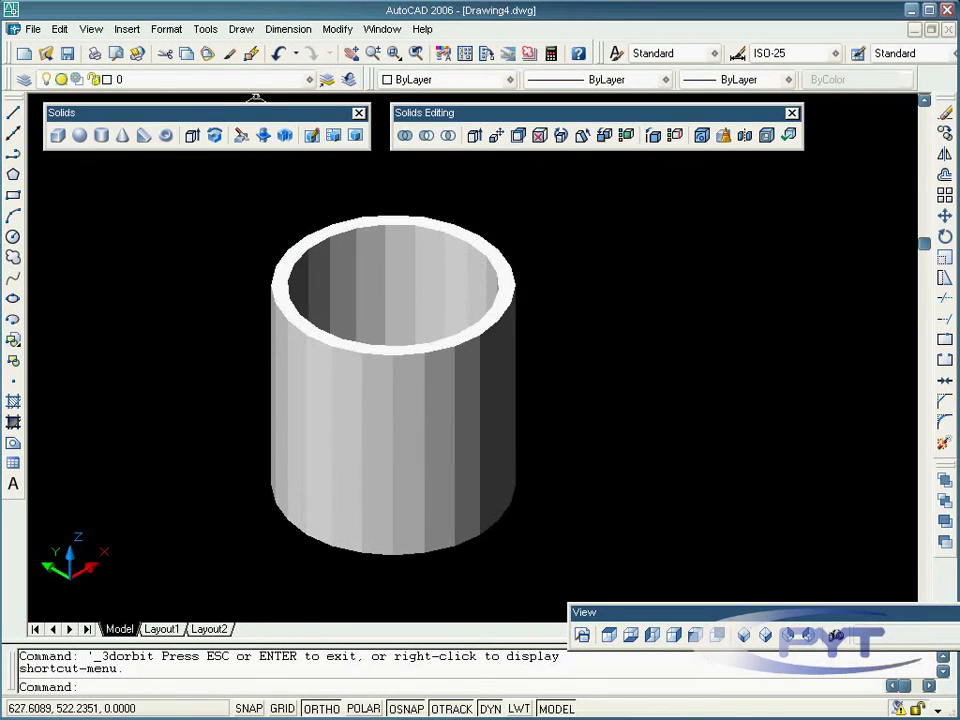
pyautogui.click(240, 30)
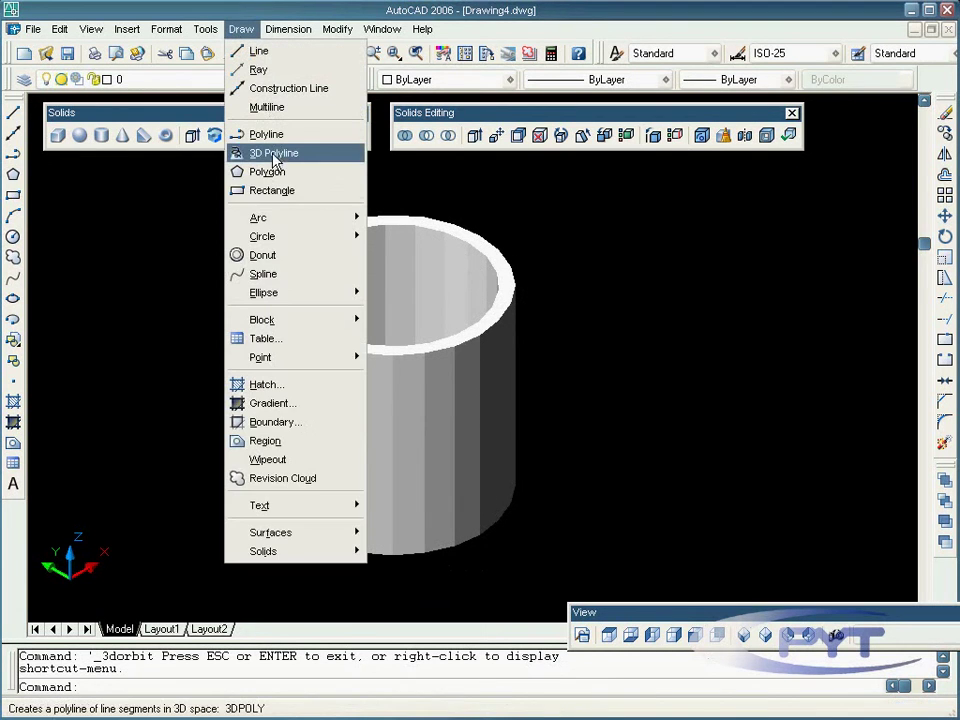
pyautogui.moveTo(317, 553)
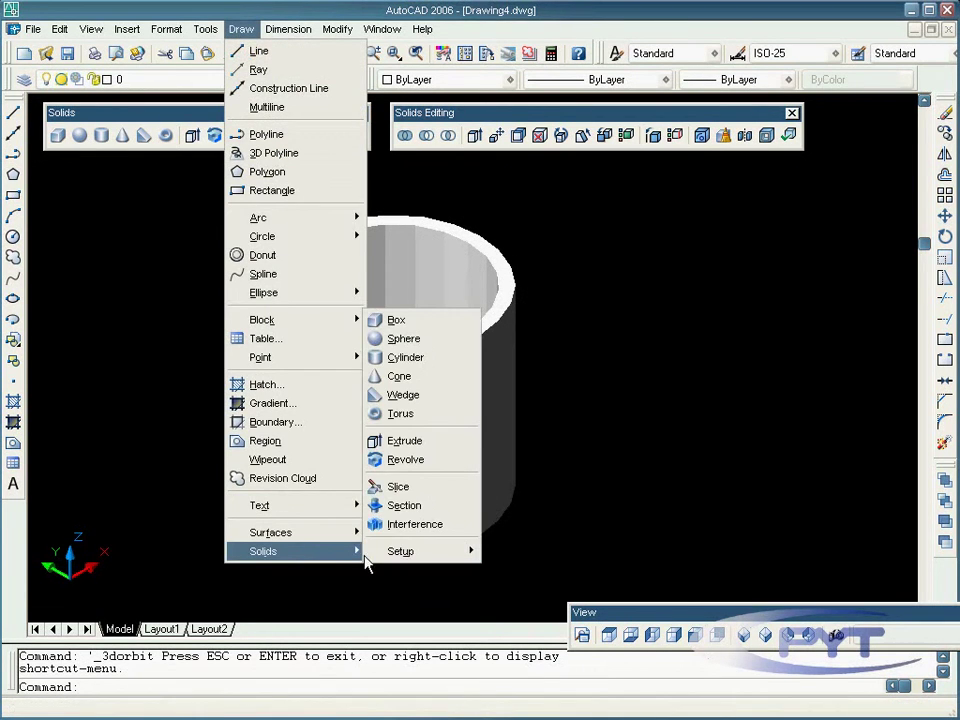
pyautogui.moveTo(400, 553)
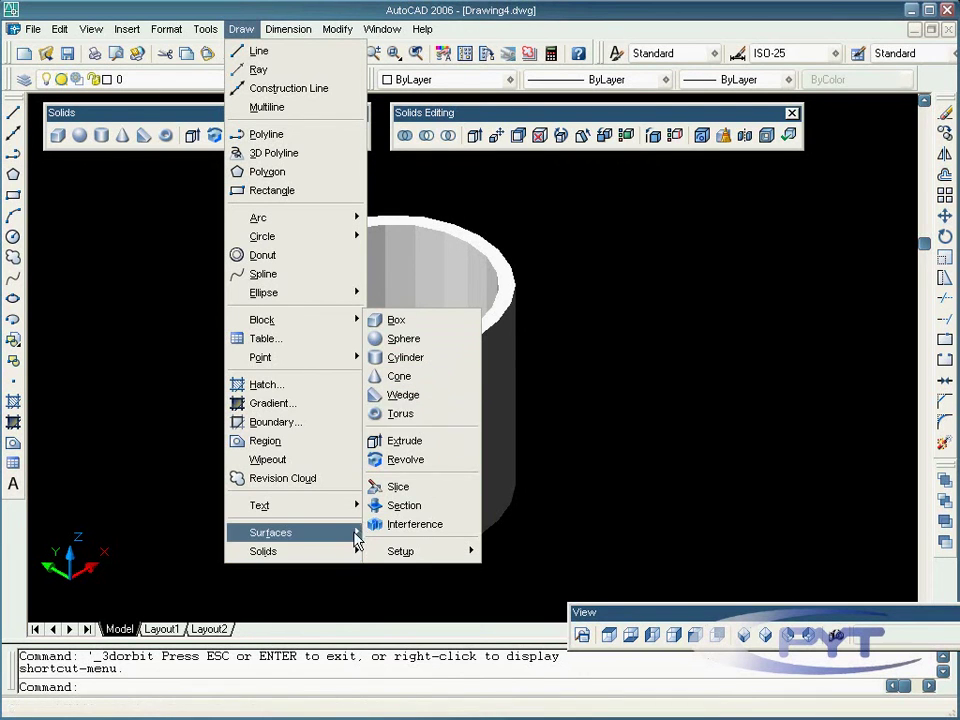
# Step: Look through the 3D surface objects, previewing box, pyramid, cone, torus, dish and dome, and close the selection without creating one
pyautogui.moveTo(355, 534)
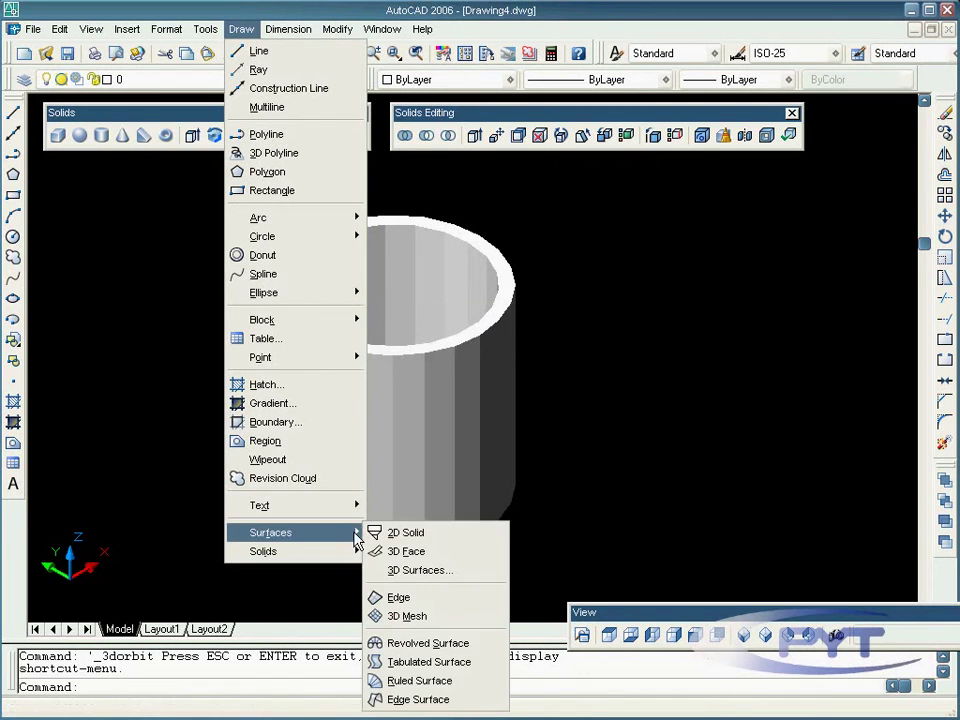
pyautogui.click(415, 570)
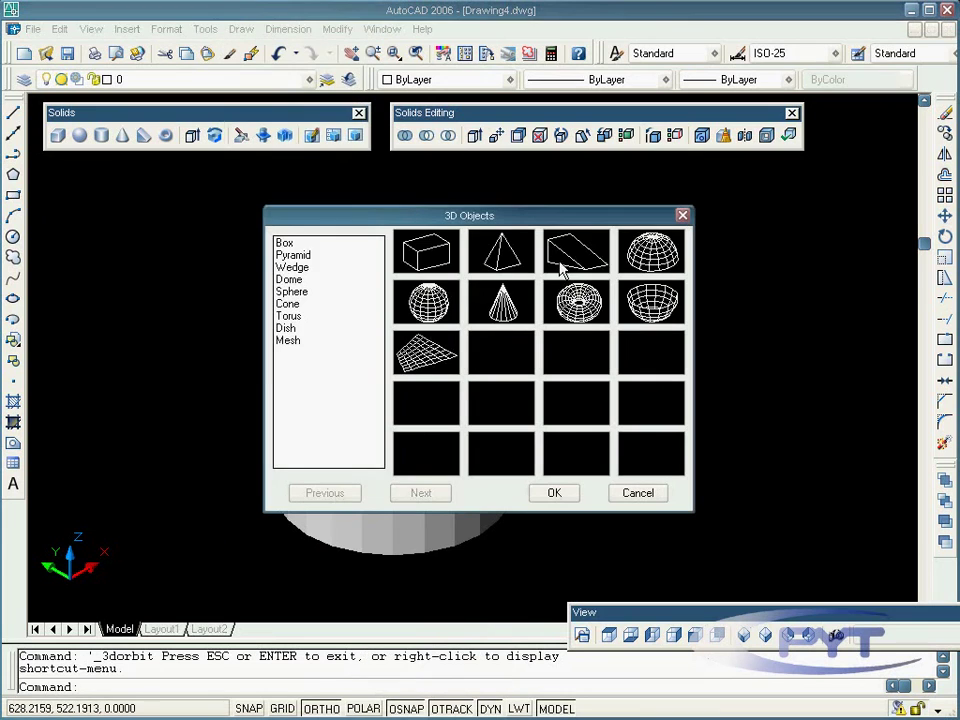
pyautogui.click(440, 266)
pyautogui.click(501, 262)
pyautogui.click(510, 312)
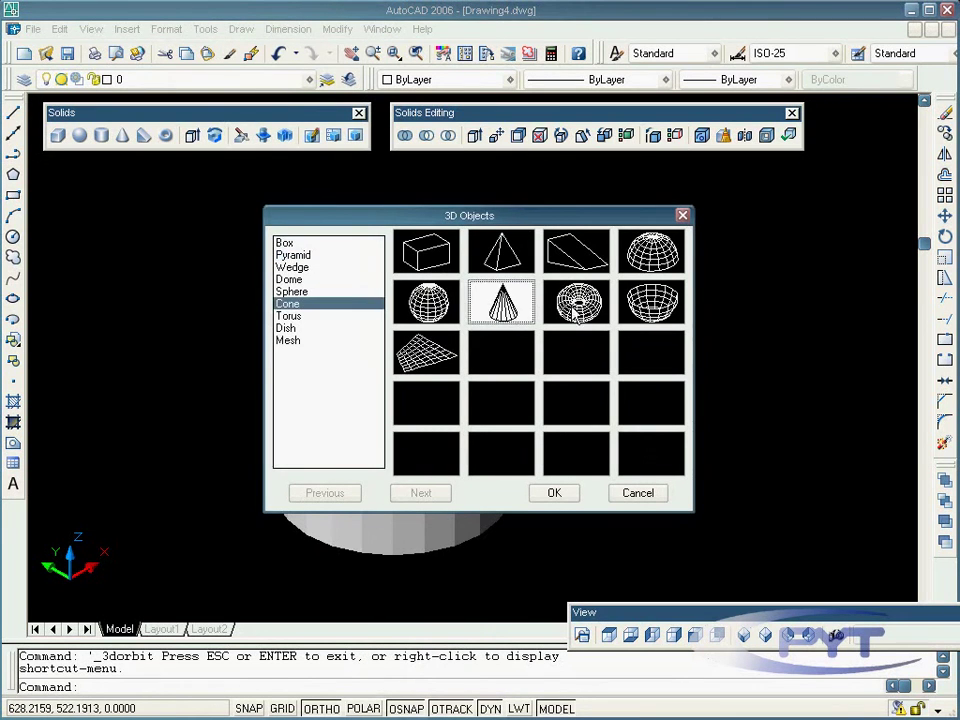
pyautogui.click(578, 302)
pyautogui.click(651, 301)
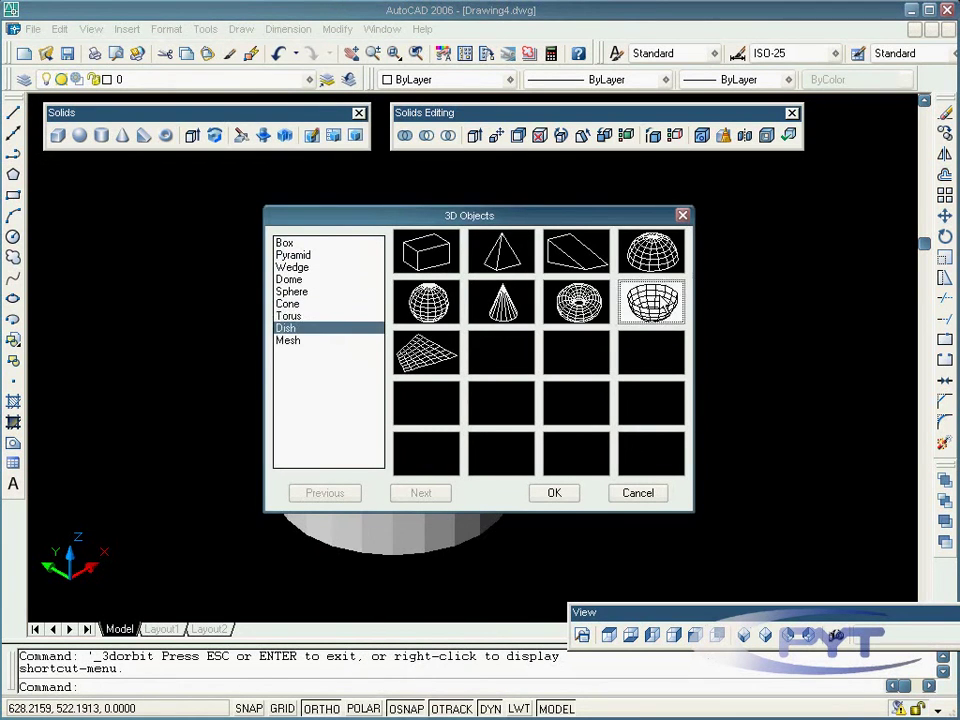
pyautogui.click(653, 255)
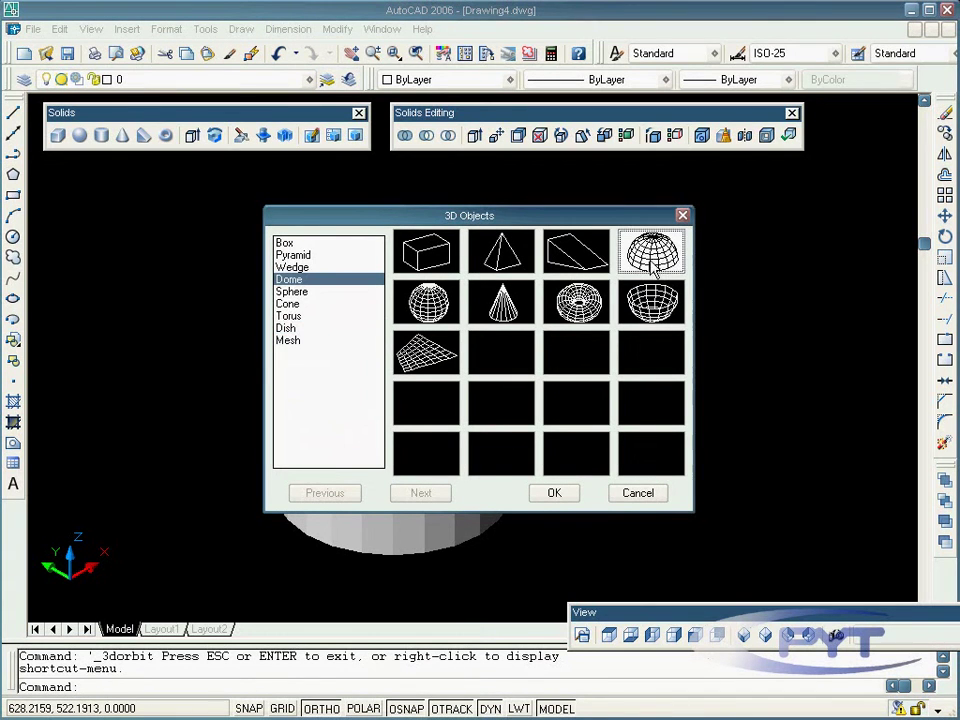
pyautogui.click(638, 494)
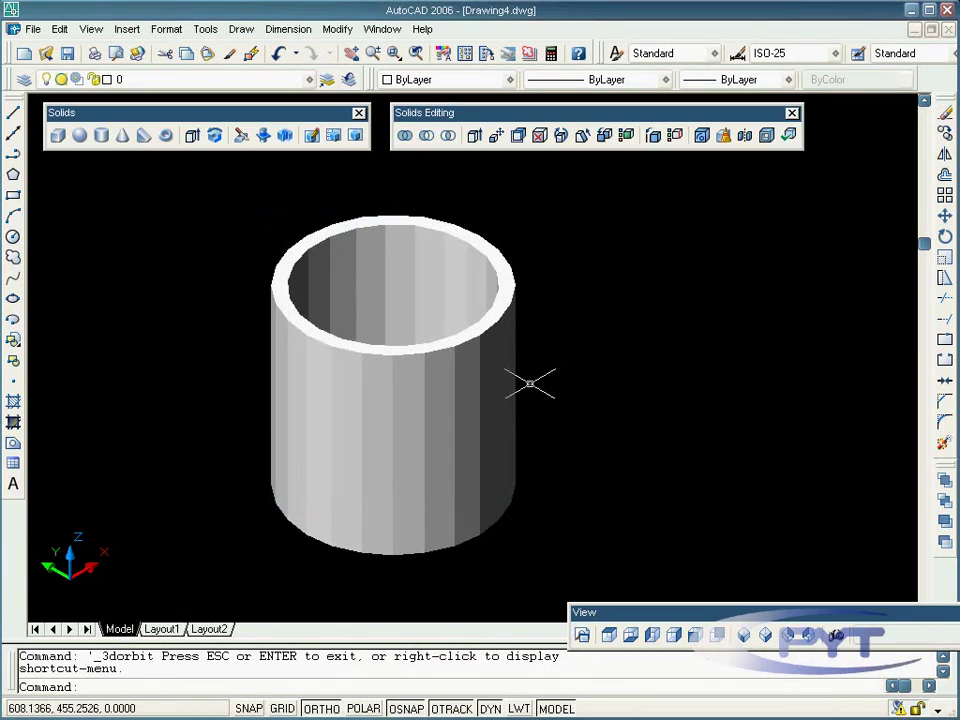